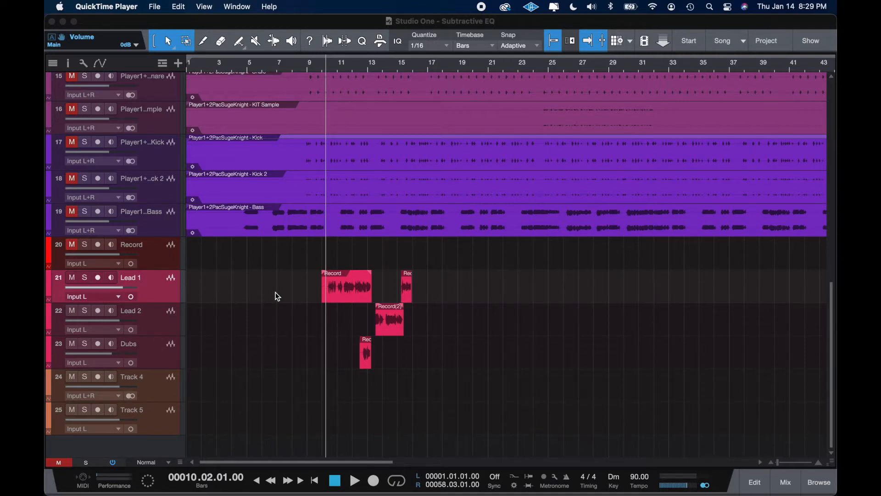
Step: Look over the song's beat stems and the vocal tracks from first to last
scroll(278, 296, up, 10)
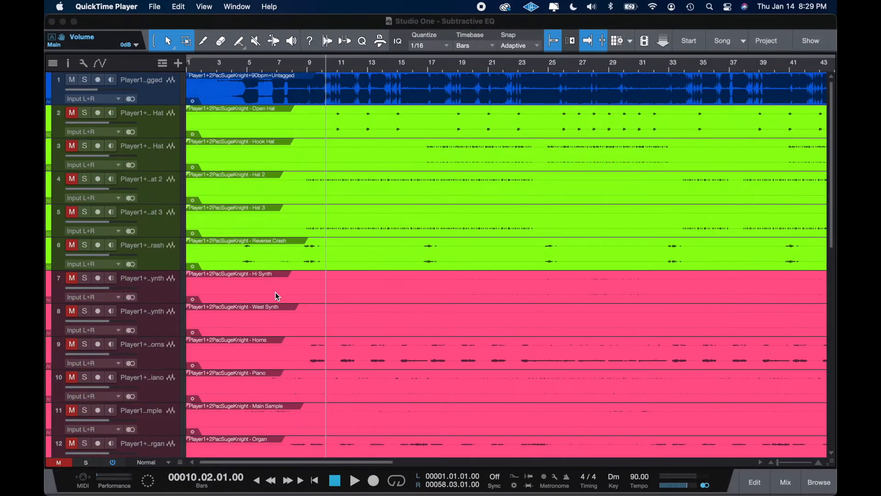
scroll(277, 296, down, 8)
scroll(277, 296, down, 2)
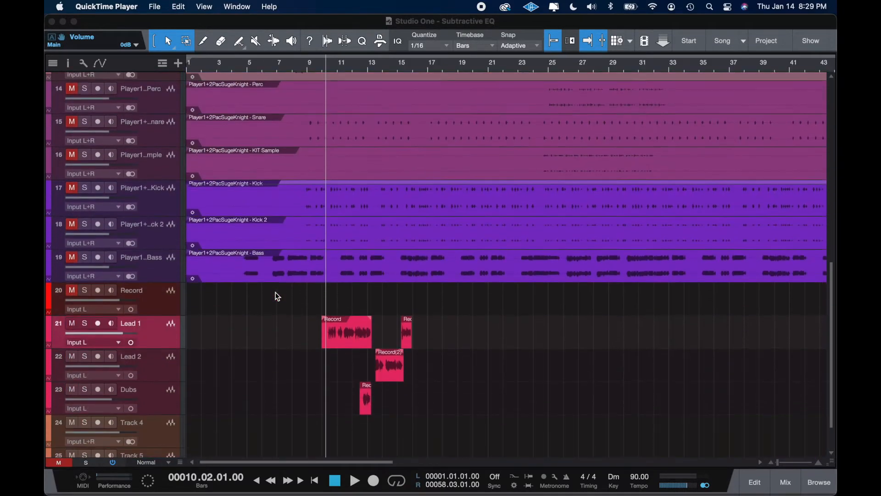
scroll(277, 296, up, 4)
scroll(277, 296, up, 8)
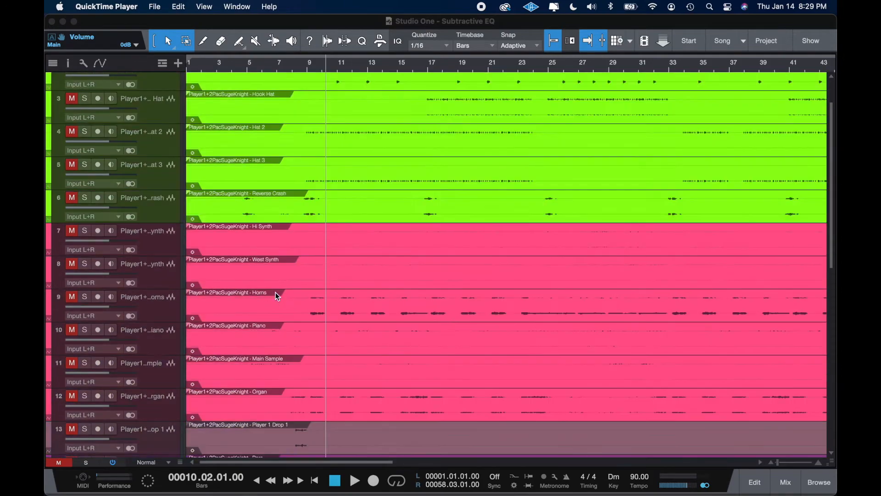
scroll(278, 296, down, 9)
scroll(277, 296, down, 4)
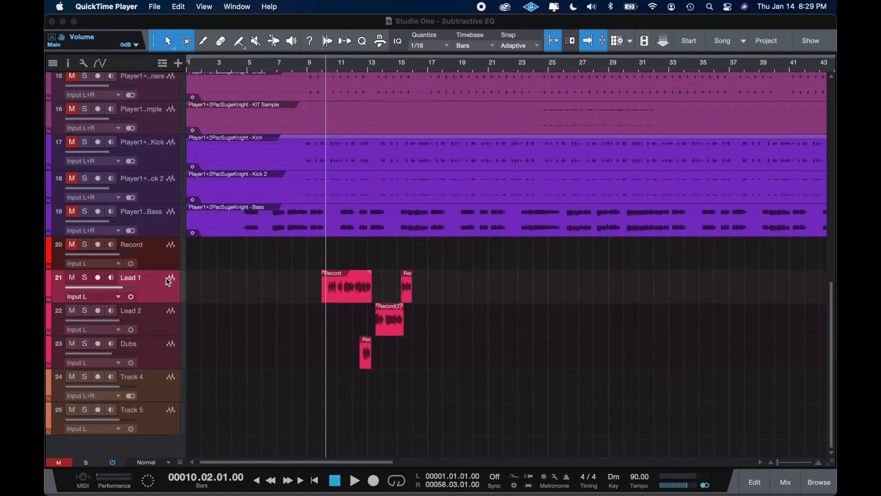
Step: Reset the Pro EQ on the Lead 1 channel to the default preset and close the plug-in and mixer
click(156, 292)
scroll(387, 257, up, 1)
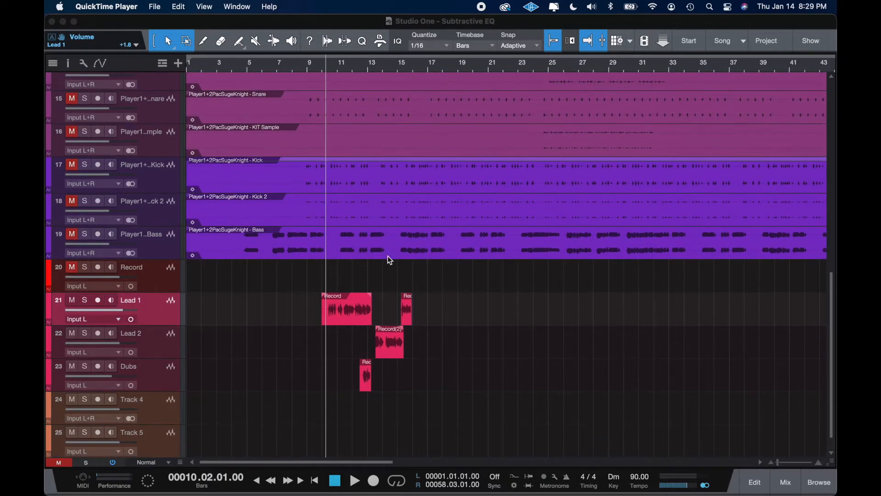
click(785, 482)
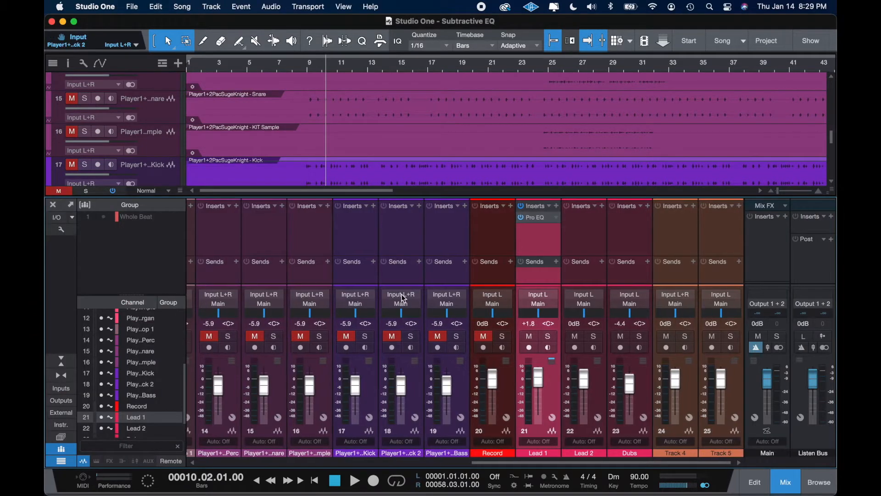
click(532, 217)
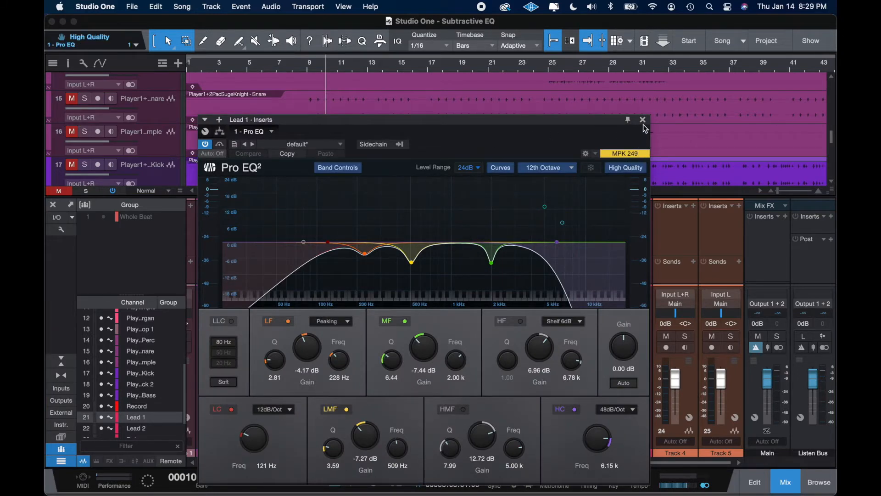
click(339, 144)
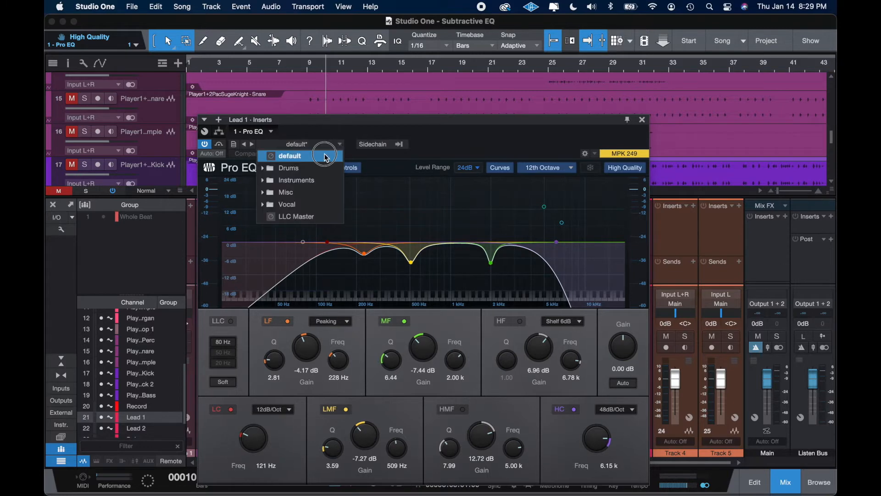
click(325, 156)
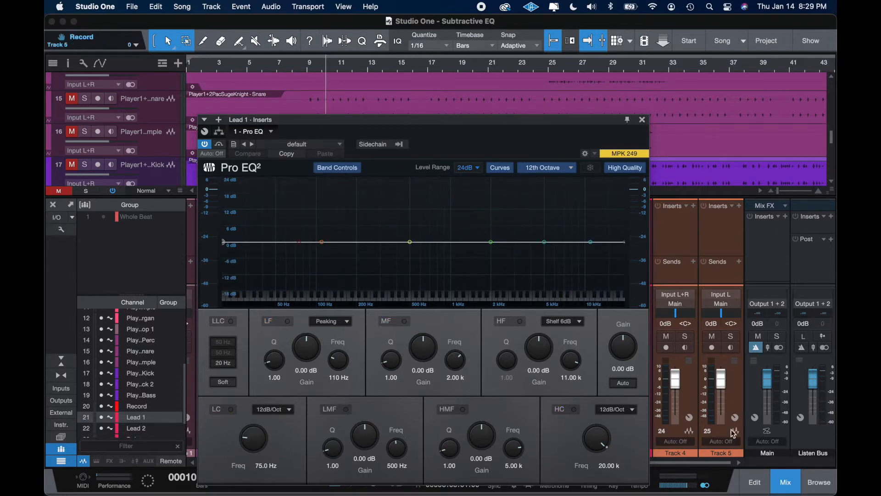
click(642, 120)
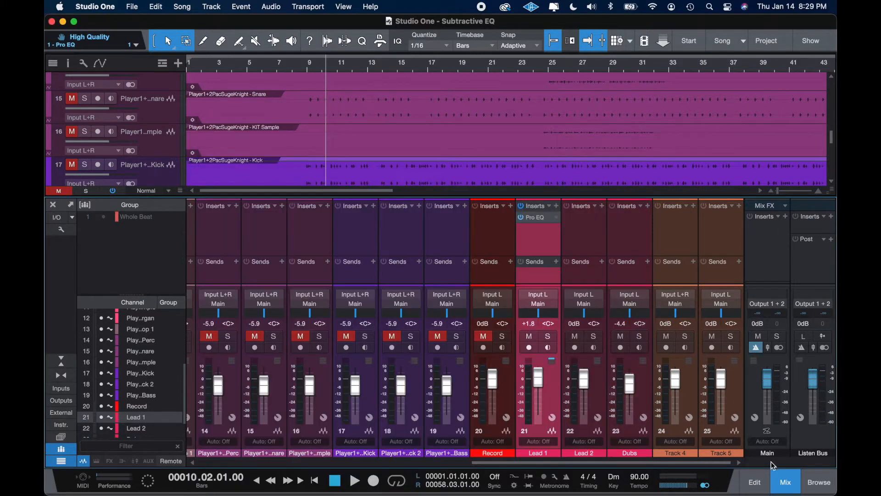
click(786, 482)
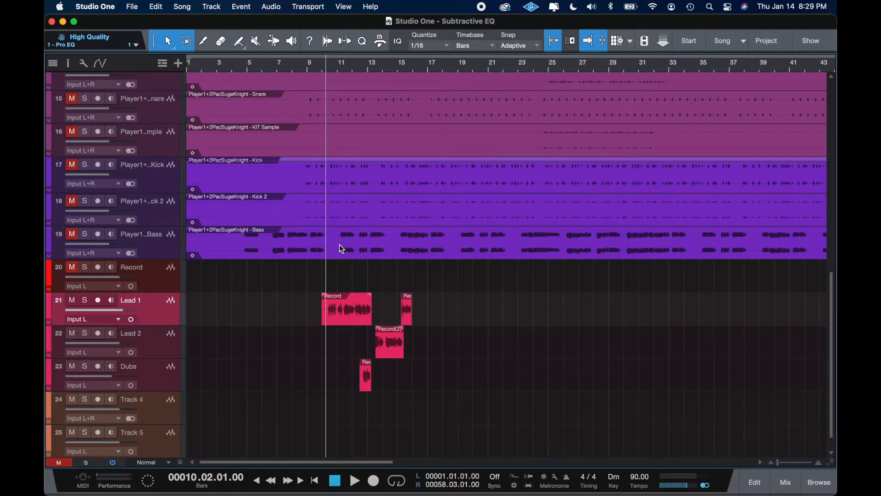
Step: Solo the Bass track, play it briefly from bar 8, and turn its solo off
scroll(307, 224, up, 4)
scroll(307, 227, left, 5)
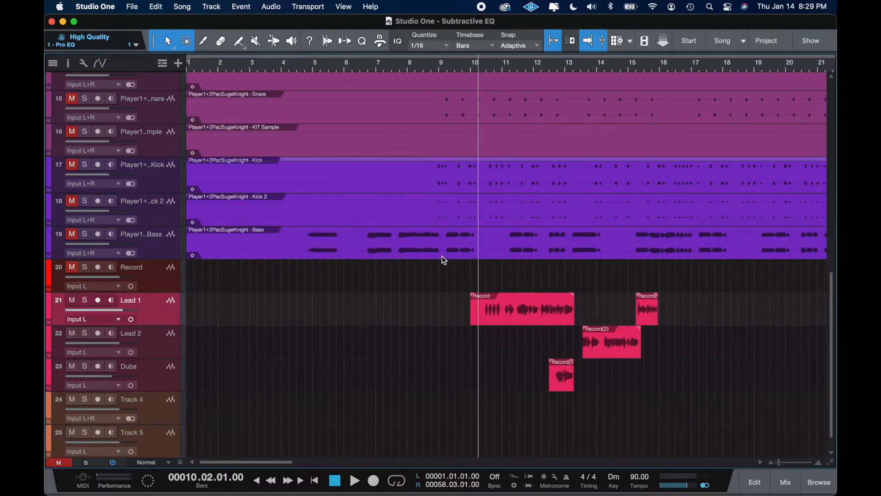
scroll(442, 256, right, 2)
scroll(442, 256, left, 2)
scroll(413, 243, right, 1)
click(391, 232)
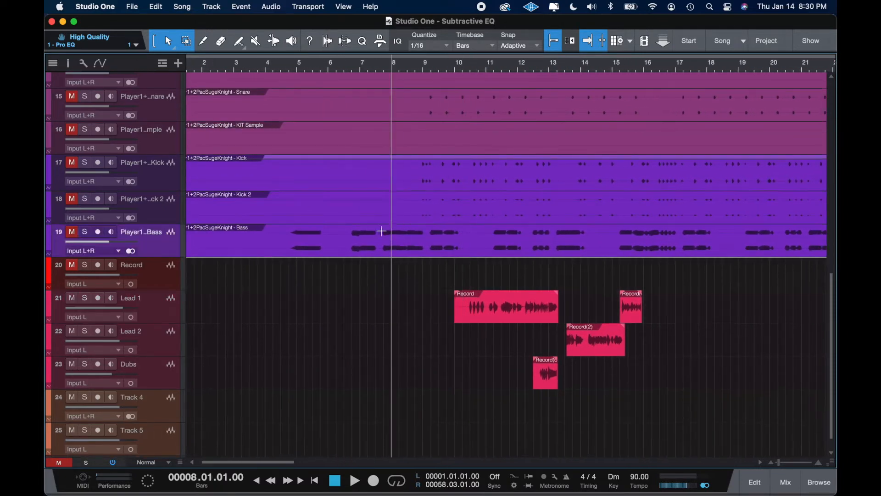
click(84, 232)
key(space)
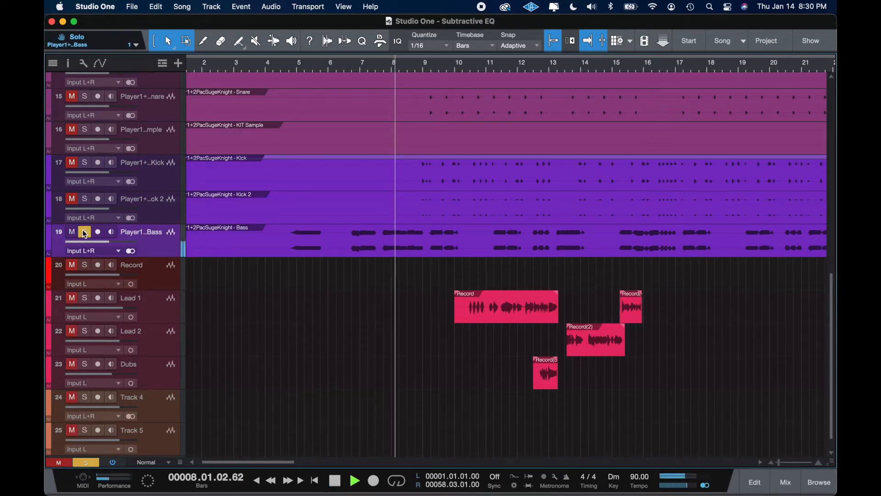
key(space)
click(85, 232)
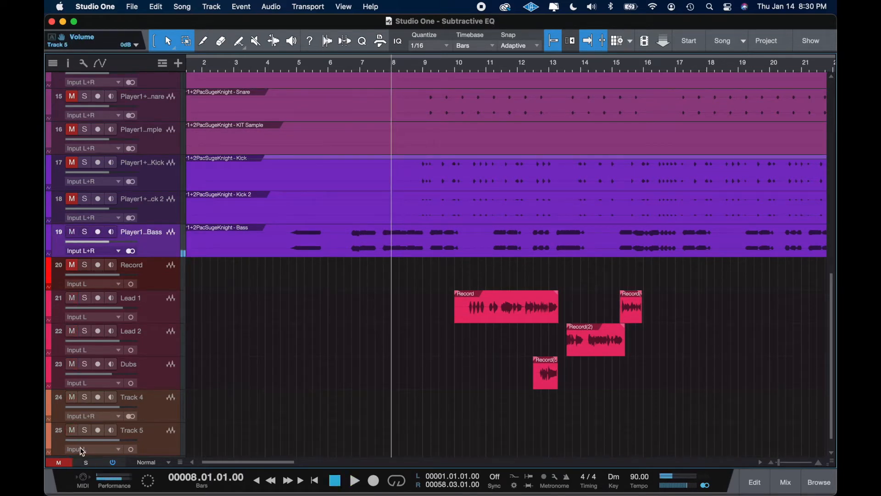
Step: Clear all track mutes, solo the Bass track and play a short stretch from bar 8
click(70, 464)
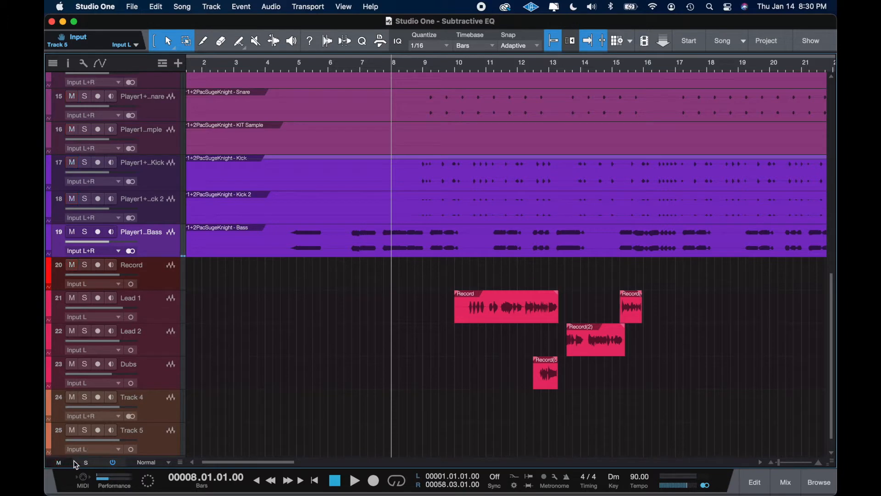
click(84, 232)
key(space)
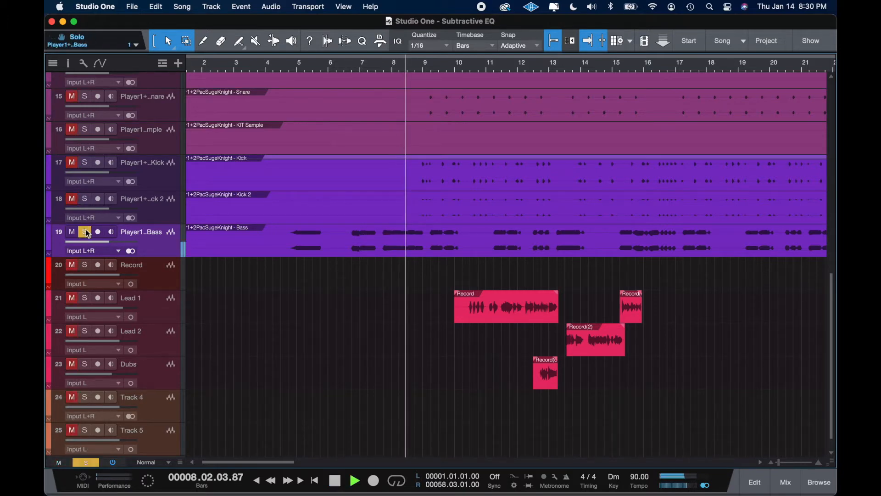
key(space)
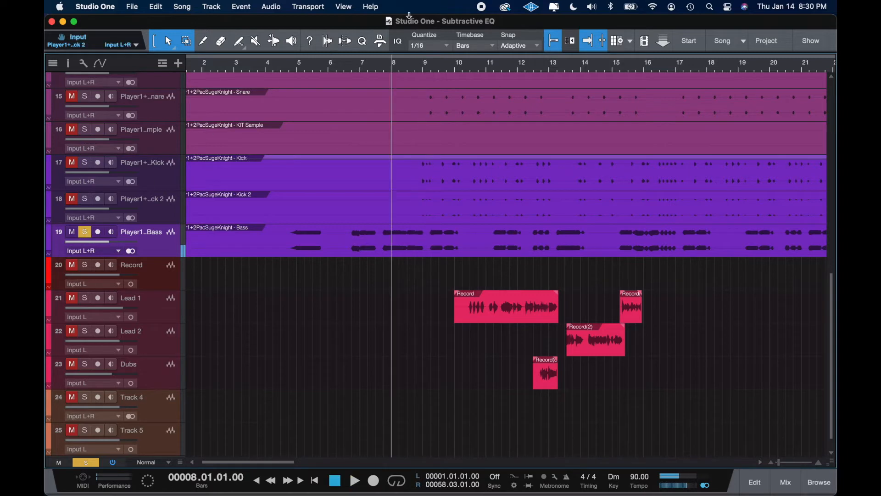
Step: Set the playback device in the audio setup preferences to Universal Audio Thunderbolt
click(95, 7)
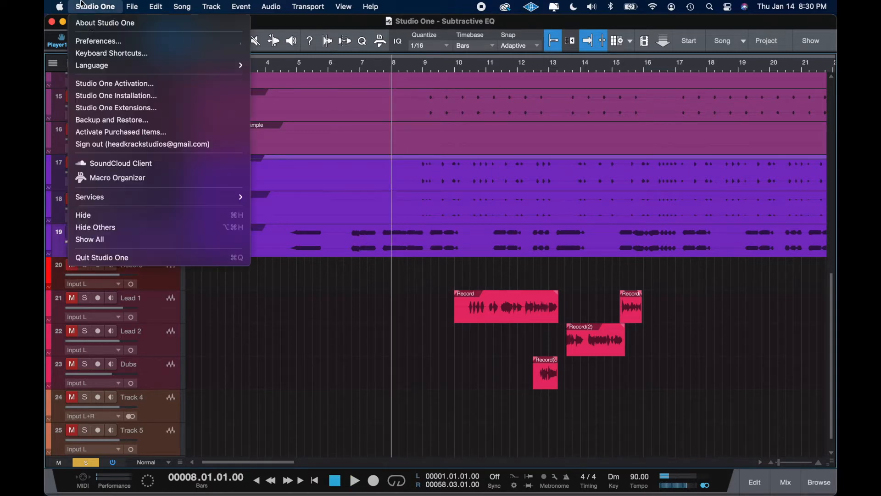
click(92, 39)
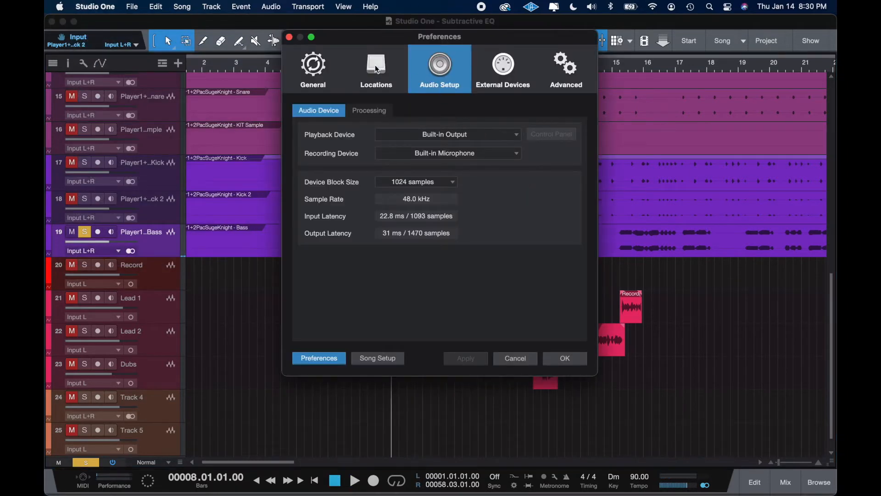
click(422, 138)
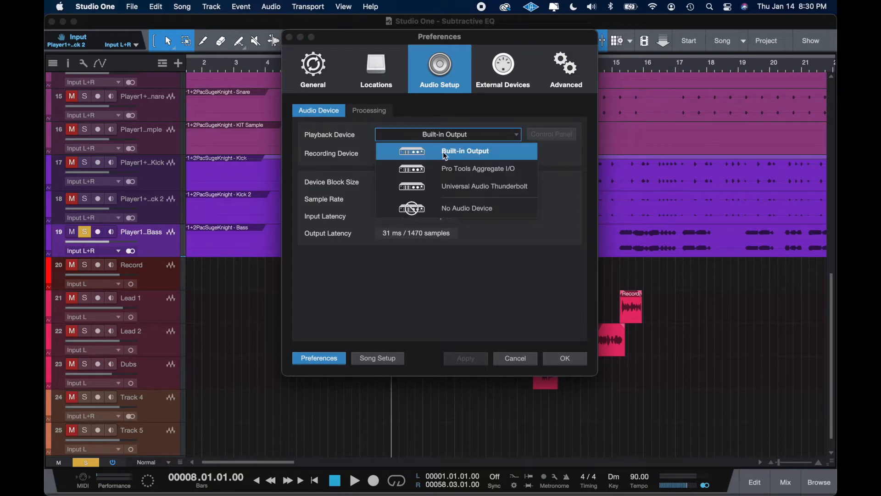
click(464, 184)
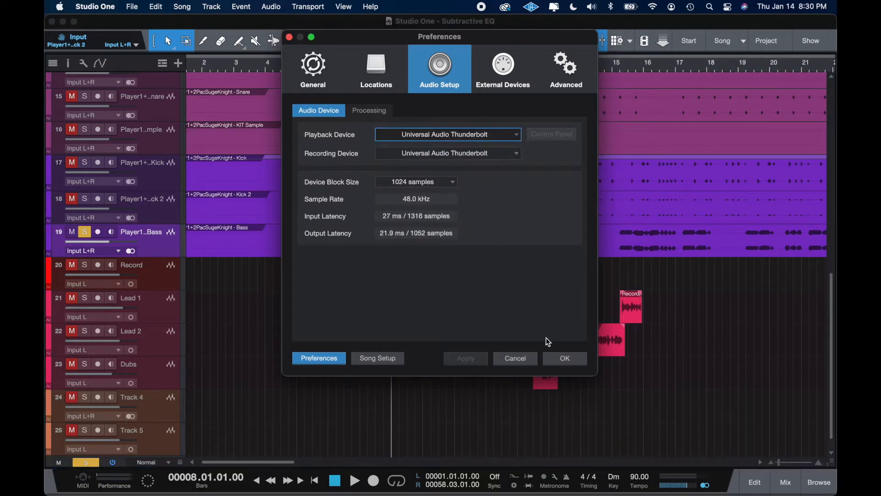
click(554, 363)
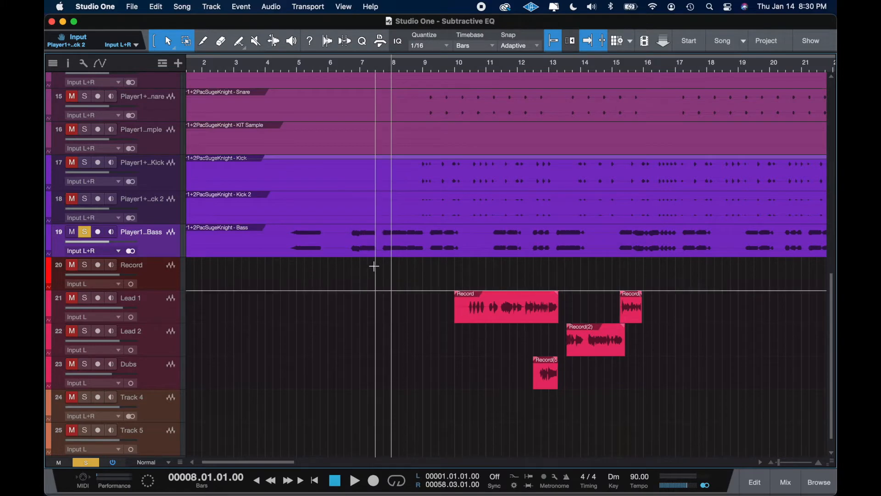
Step: Play the soloed Bass from bar 6 beat 4, adding the first Kick track and Lead 1 to the solo during playback
click(351, 236)
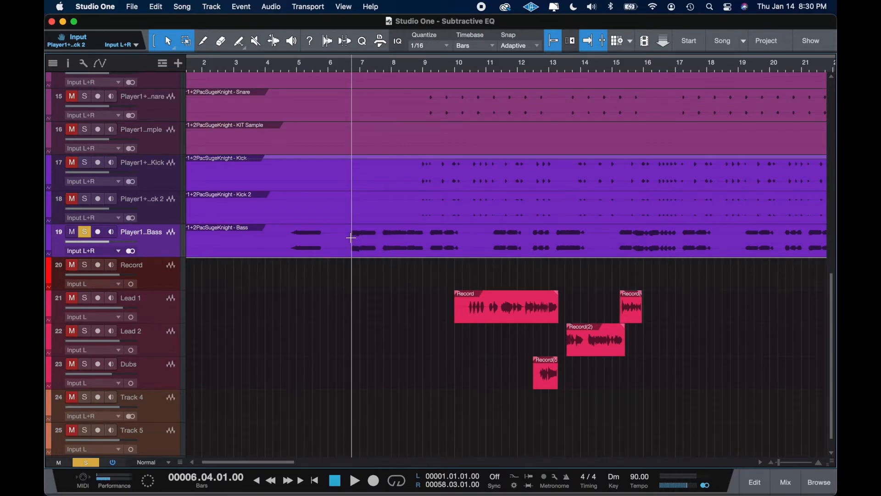
key(space)
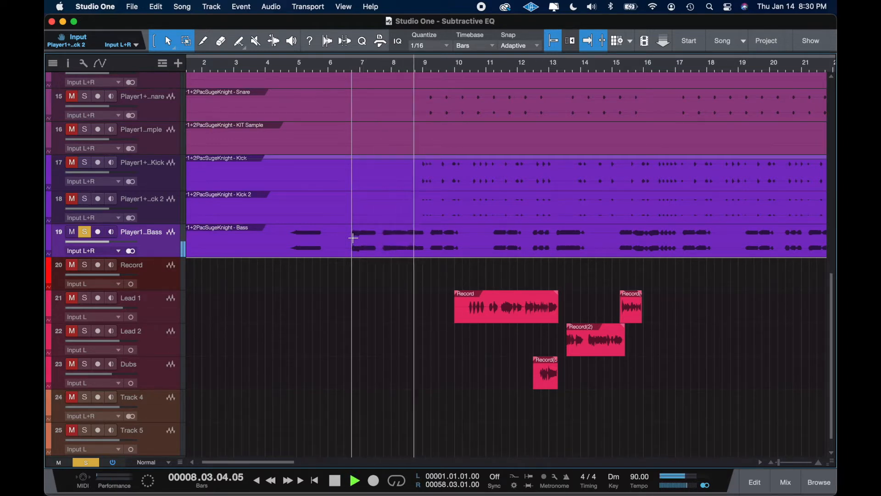
click(84, 162)
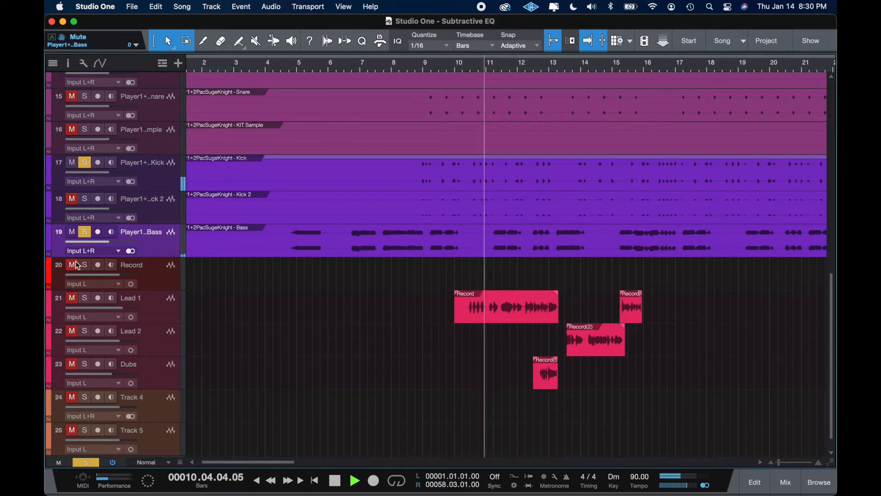
click(87, 297)
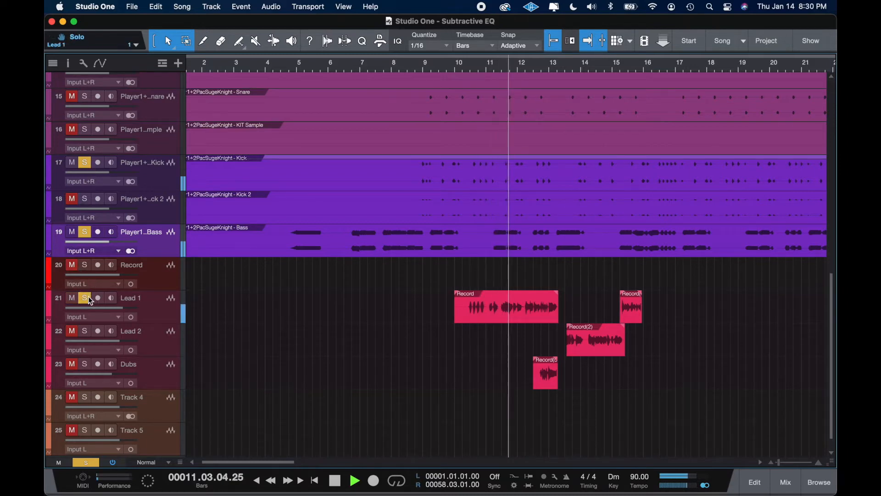
key(space)
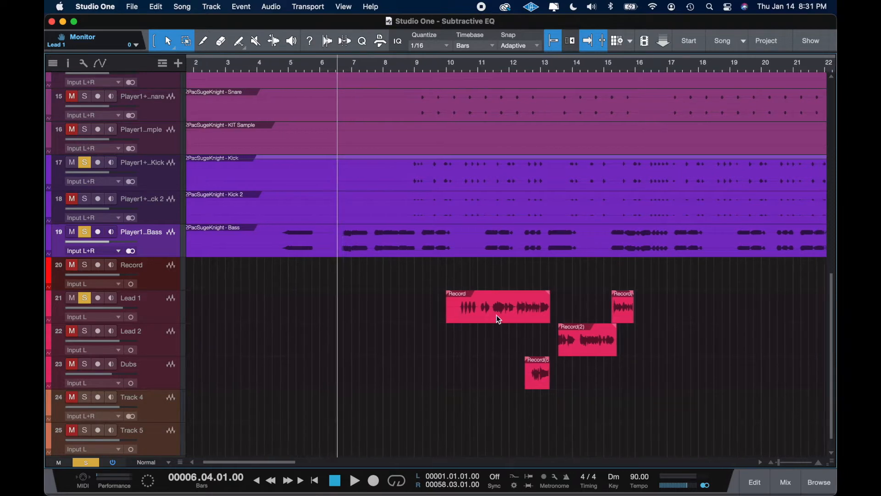
Step: Take Lead 1 out of solo and solo the Kick 2 track together with Kick and Bass
scroll(499, 319, right, 3)
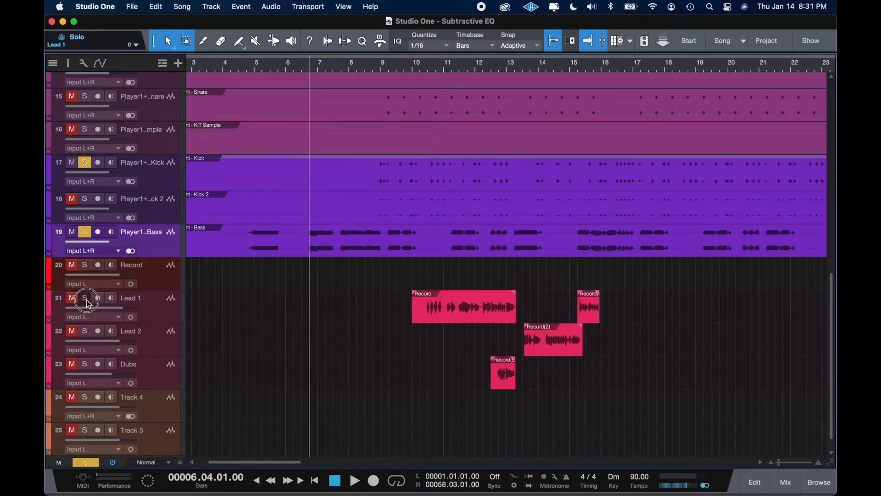
scroll(379, 214, up, 2)
scroll(379, 213, up, 2)
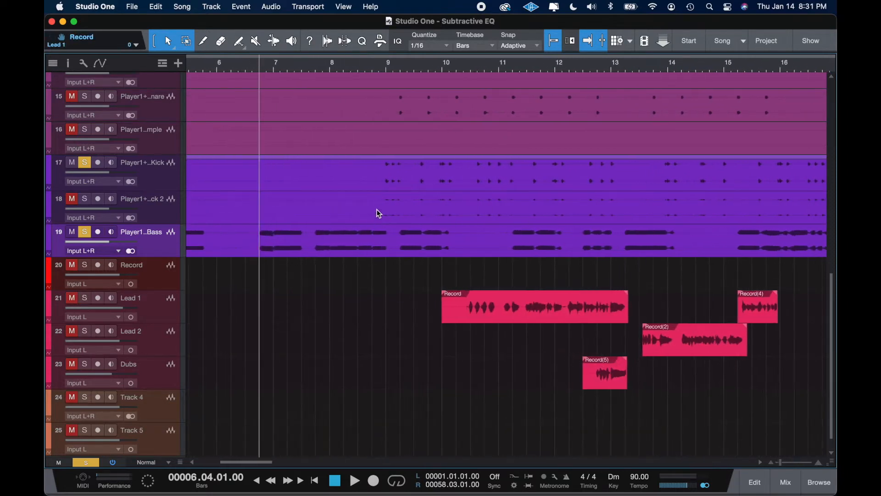
click(87, 202)
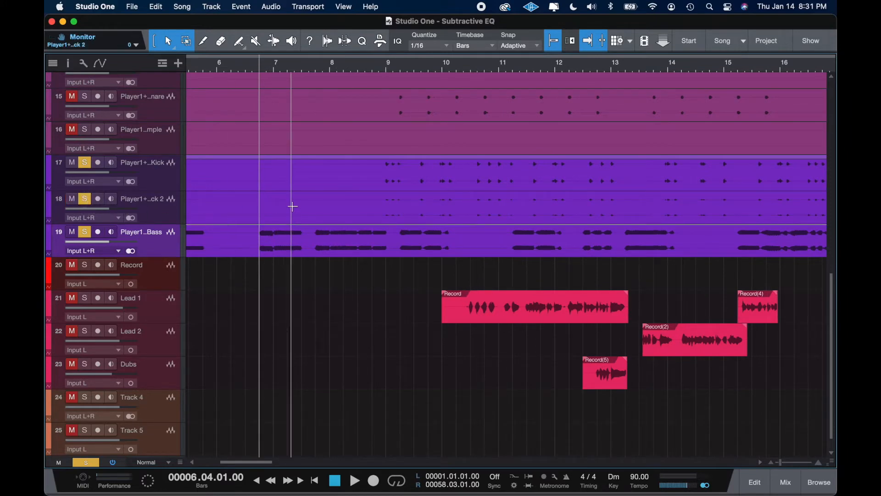
Step: Examine the kick and bass waveforms up close from about bar 8 to bar 15
scroll(419, 216, up, 2)
scroll(417, 214, up, 2)
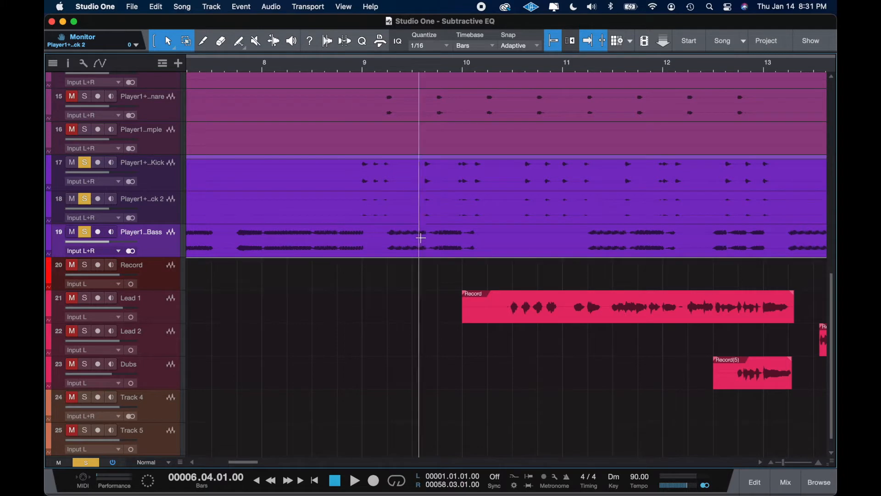
scroll(417, 197, up, 2)
scroll(417, 198, up, 2)
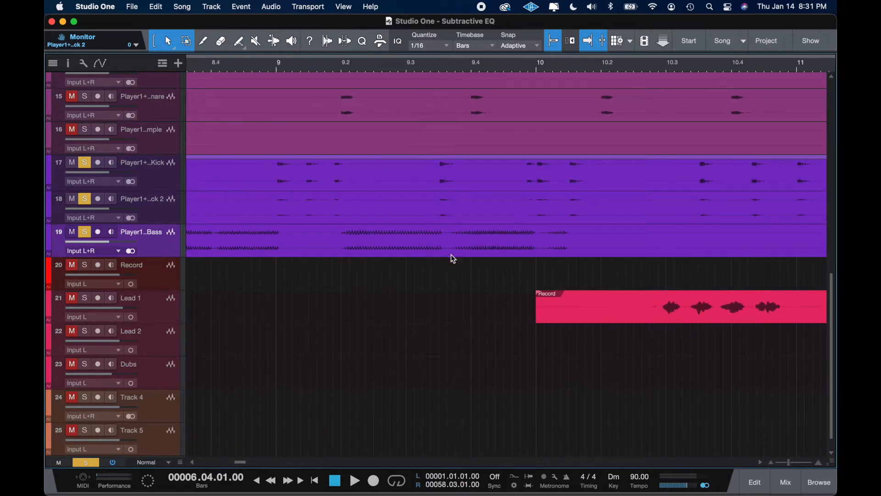
scroll(445, 248, down, 1)
scroll(447, 248, right, 5)
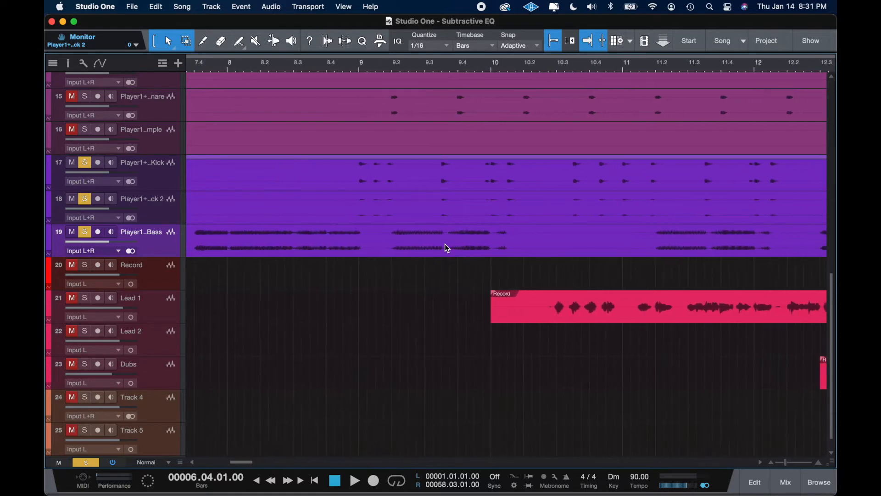
scroll(445, 244, right, 1)
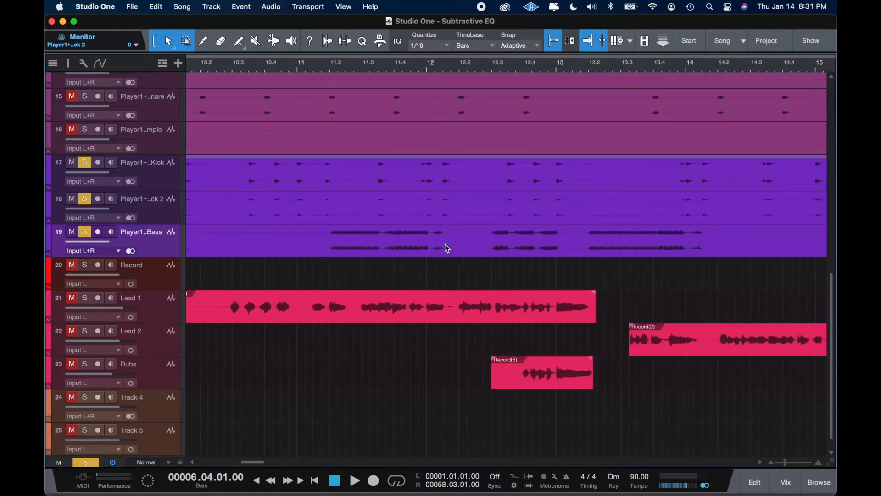
Step: Play the soloed Kick, Kick 2 and Bass tracks from bar 12 beat 3 and examine where their waveforms overlap
scroll(508, 230, up, 5)
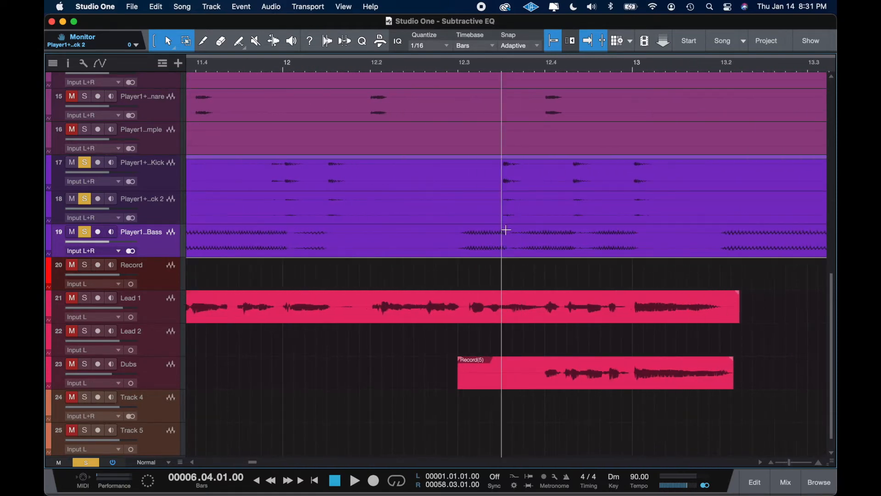
click(460, 234)
key(space)
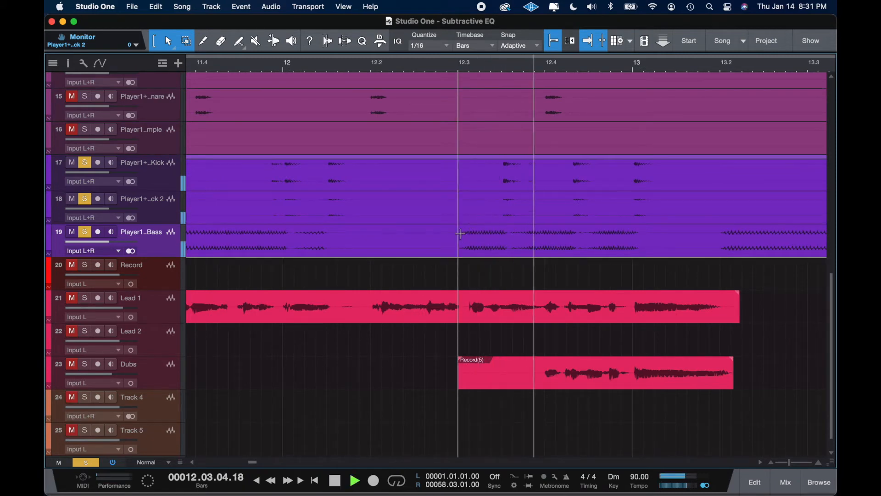
key(space)
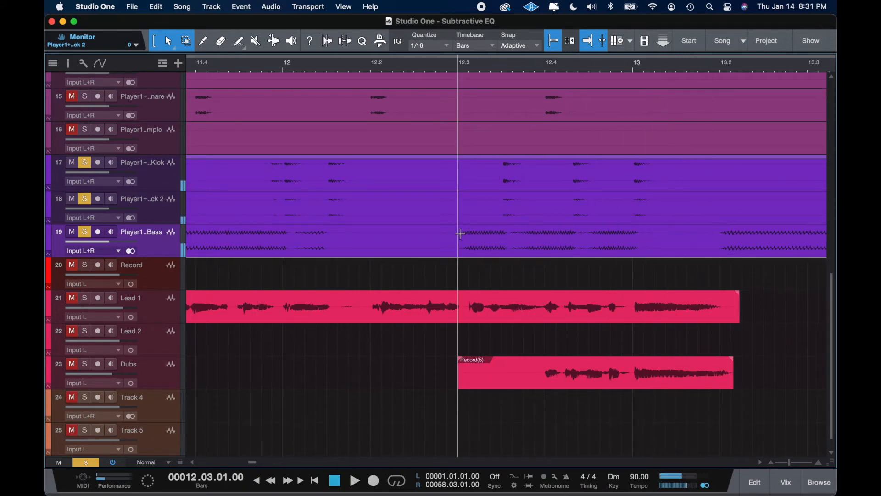
key(space)
key(space)
scroll(474, 232, up, 1)
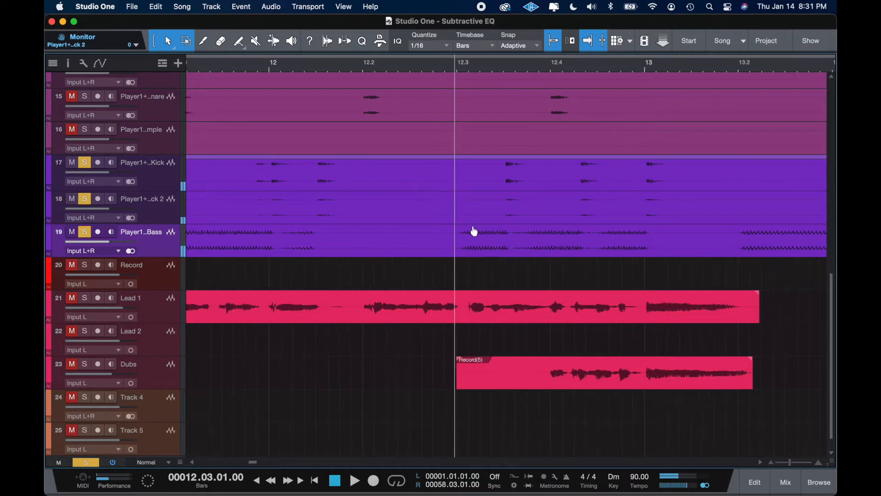
scroll(475, 232, up, 2)
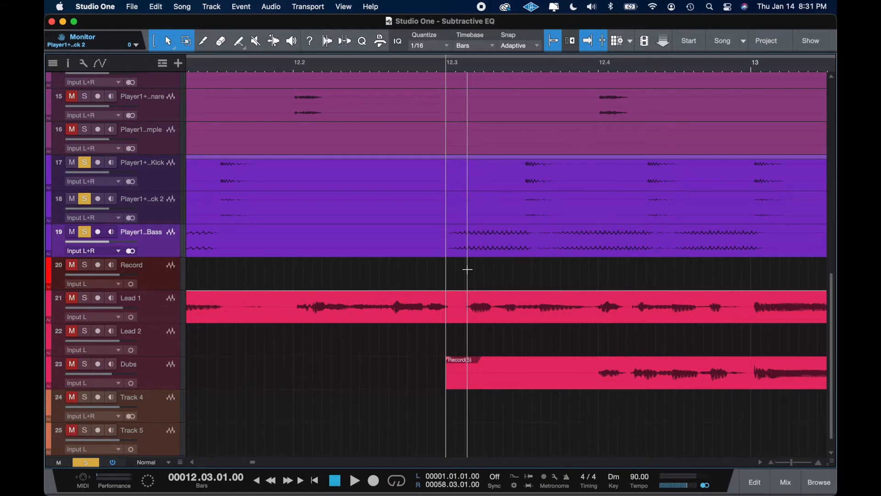
Step: Insert a Pro EQ on the first Kick track's channel and close the plug-in window
click(522, 163)
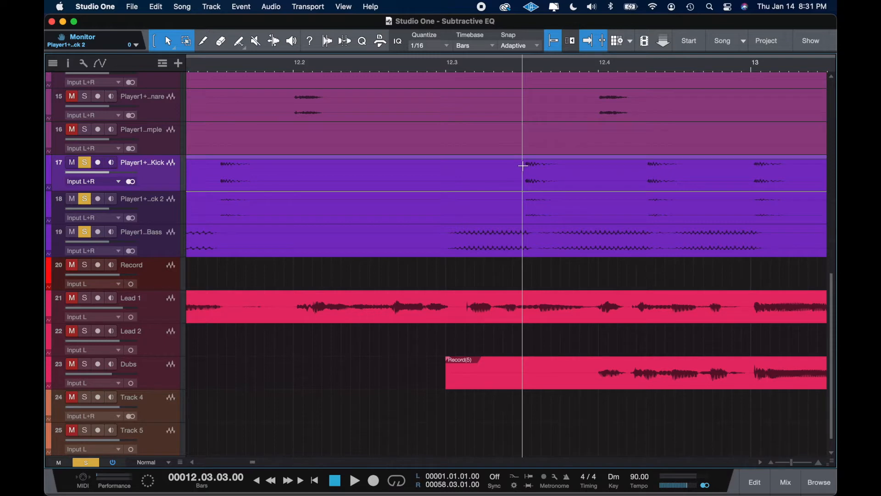
key(F3)
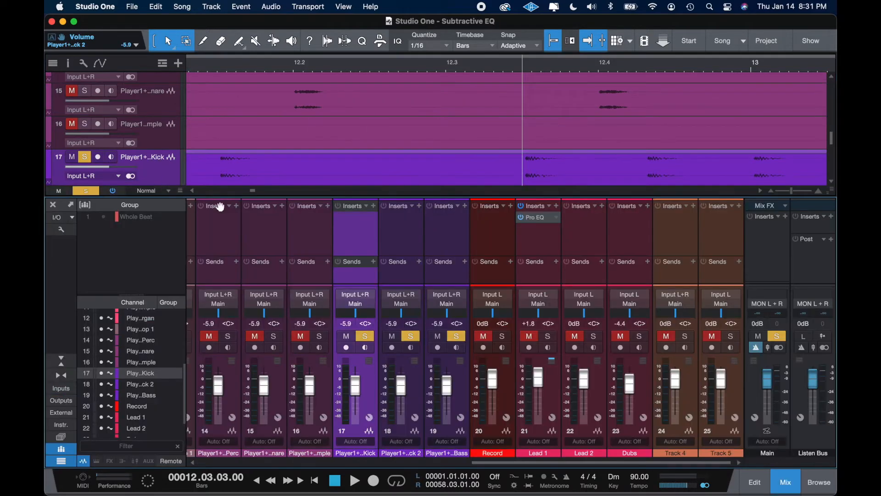
click(373, 206)
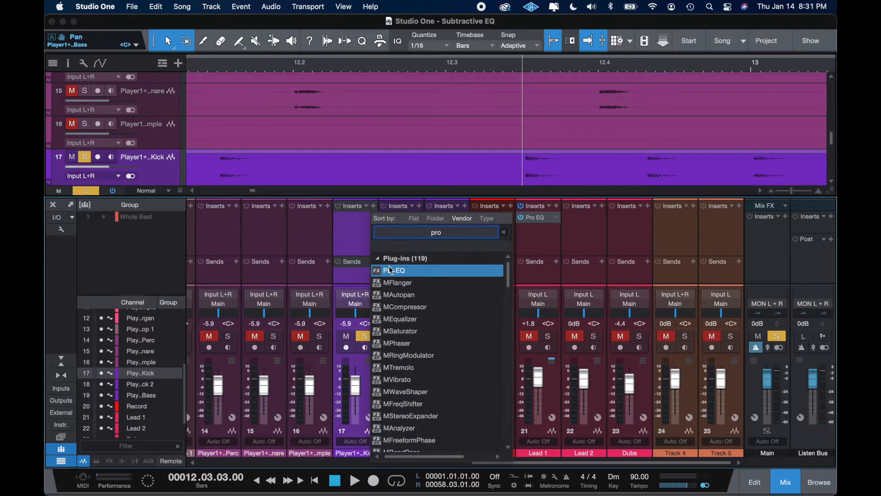
key(Return)
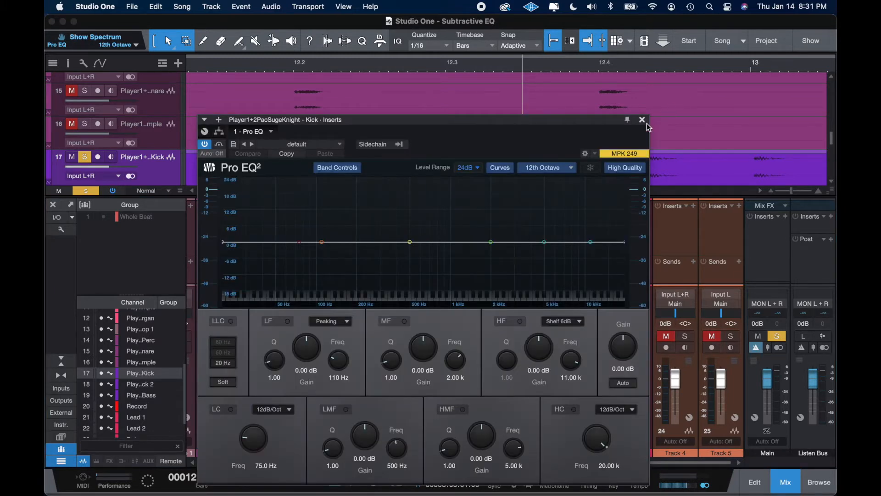
click(642, 120)
Step: Insert a Pro EQ on the Bass track's channel
scroll(472, 175, down, 2)
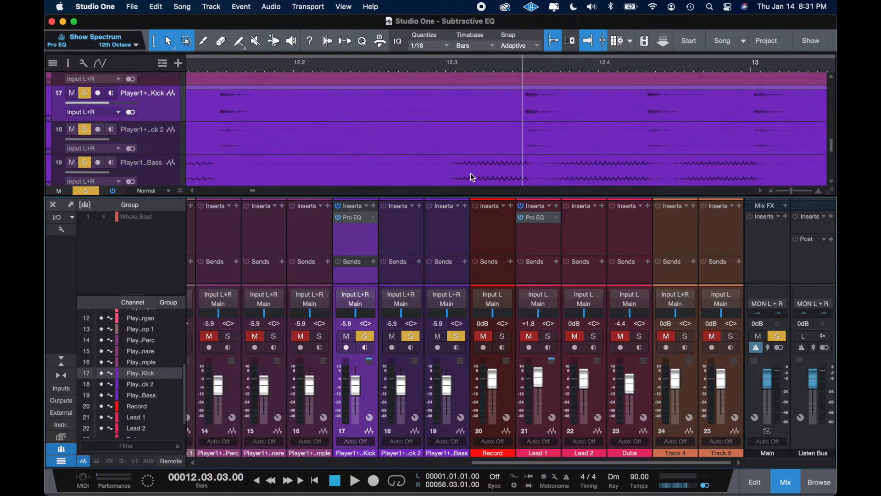
scroll(470, 172, down, 1)
click(161, 150)
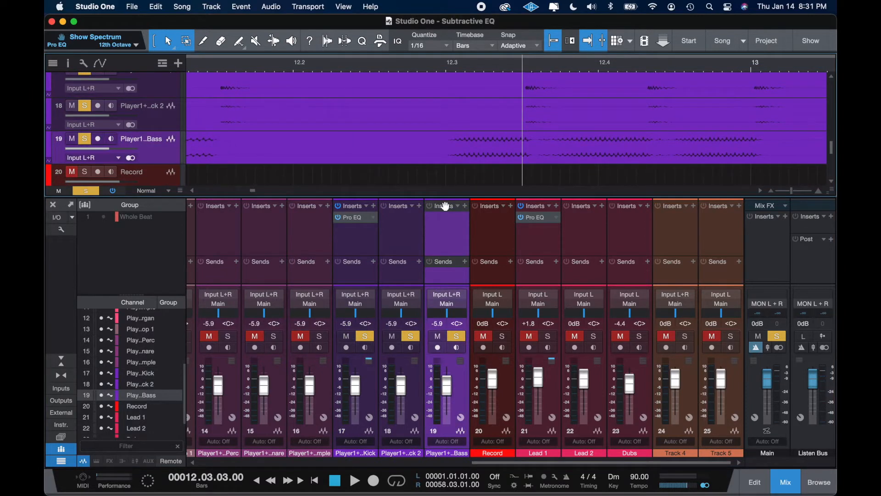
click(466, 206)
text(pro)
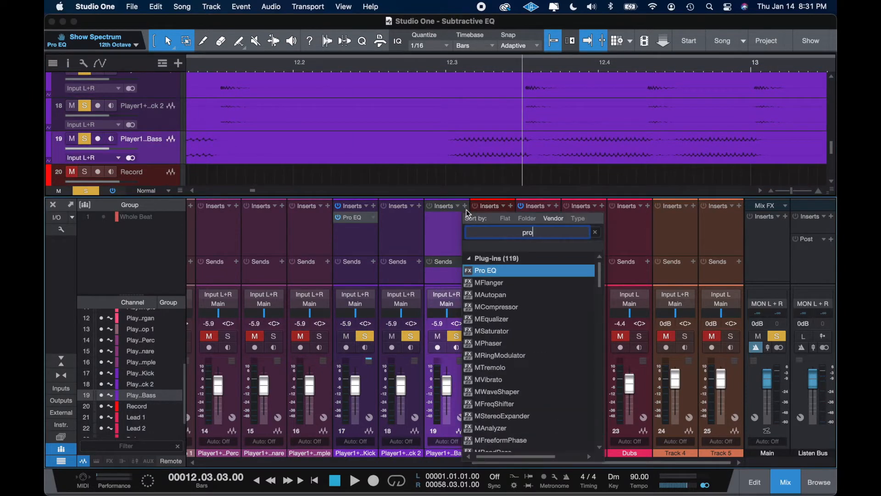
click(487, 272)
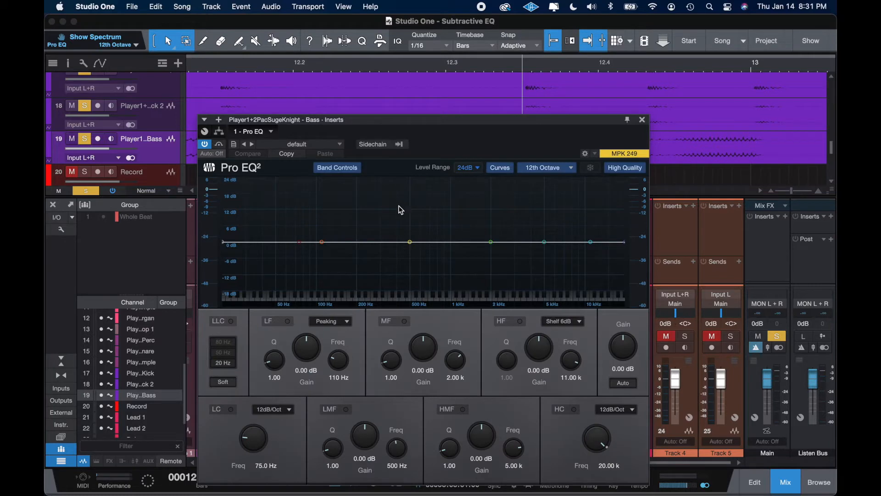
Step: Play from bar 12 beat 3 while watching the Bass spectrum in its Pro EQ, then close the plug-in window
drag(535, 121, 610, 216)
click(445, 143)
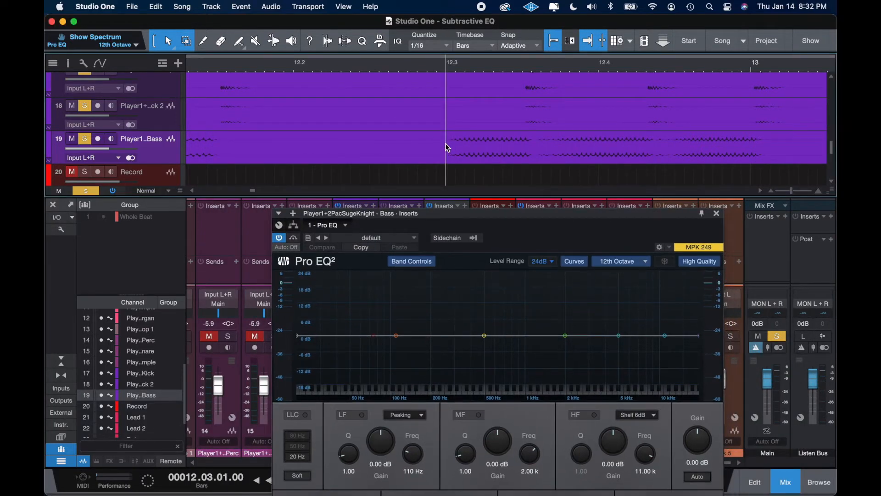
double_click(431, 215)
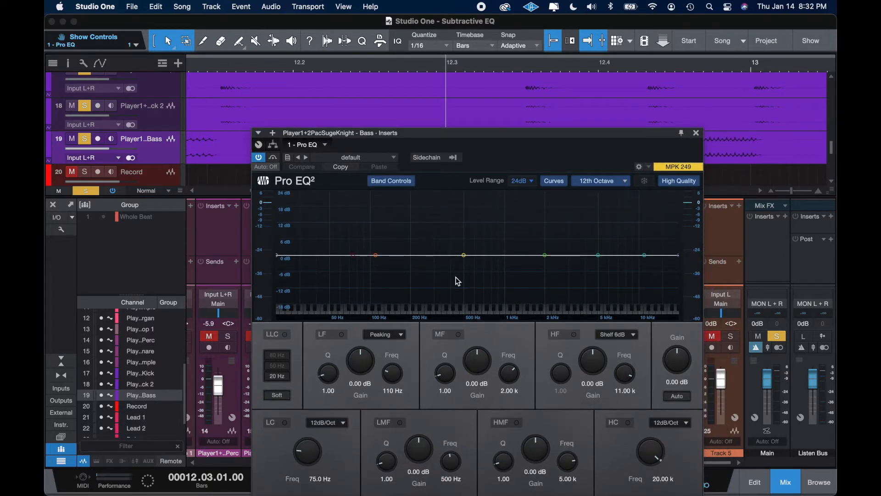
key(space)
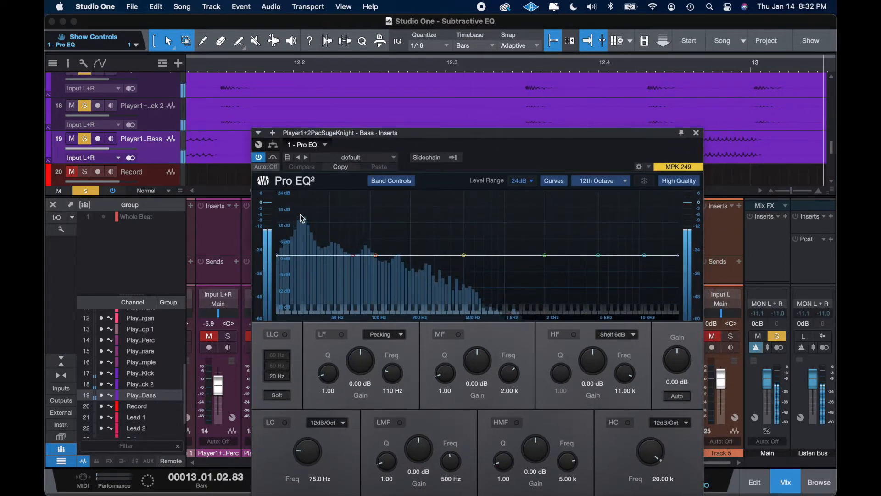
key(space)
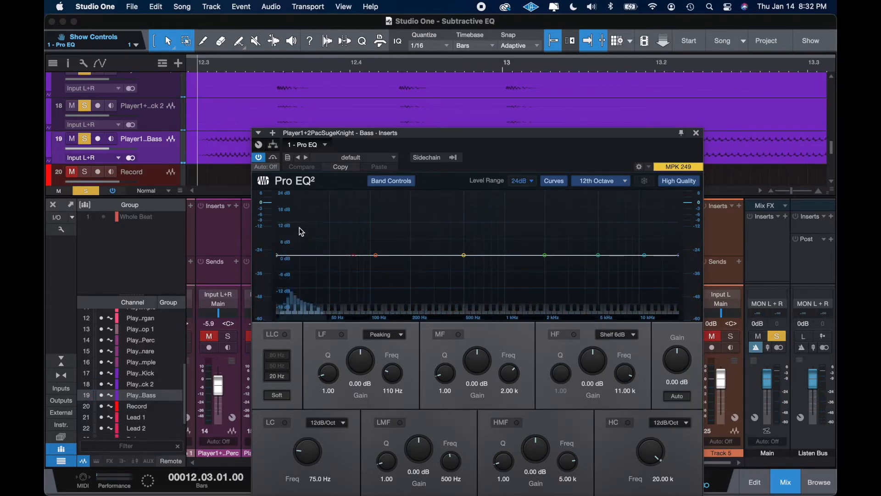
key(space)
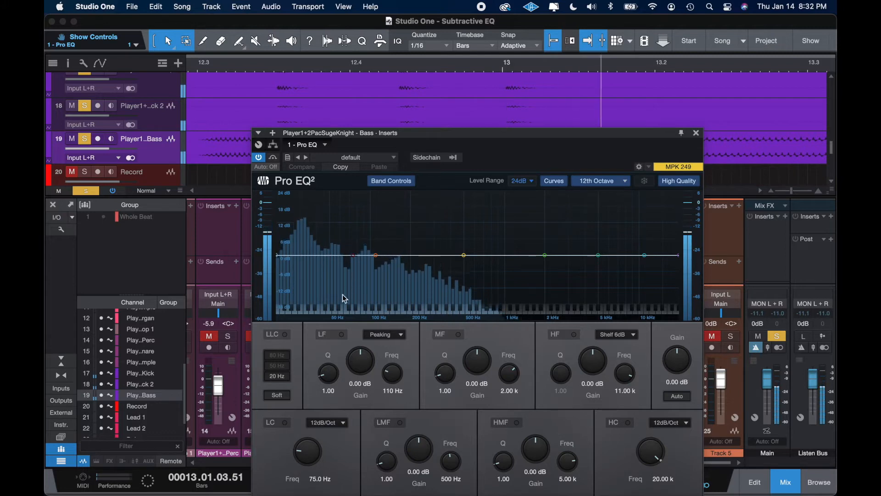
key(space)
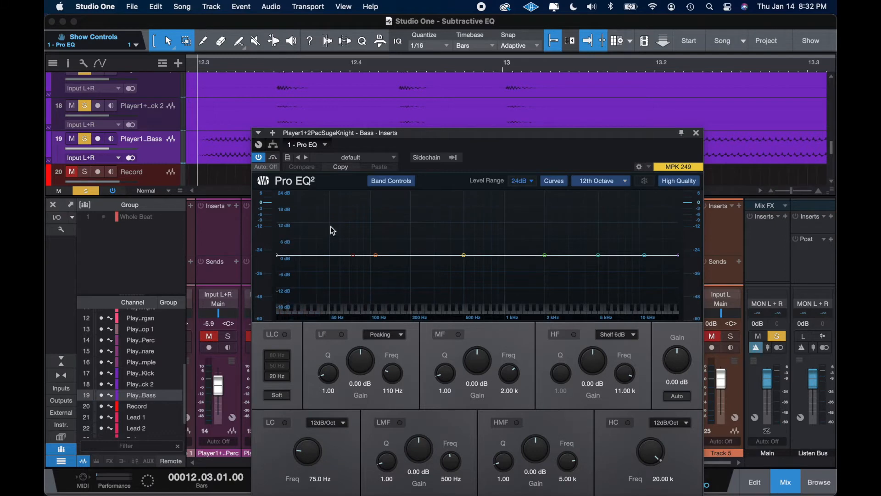
click(696, 133)
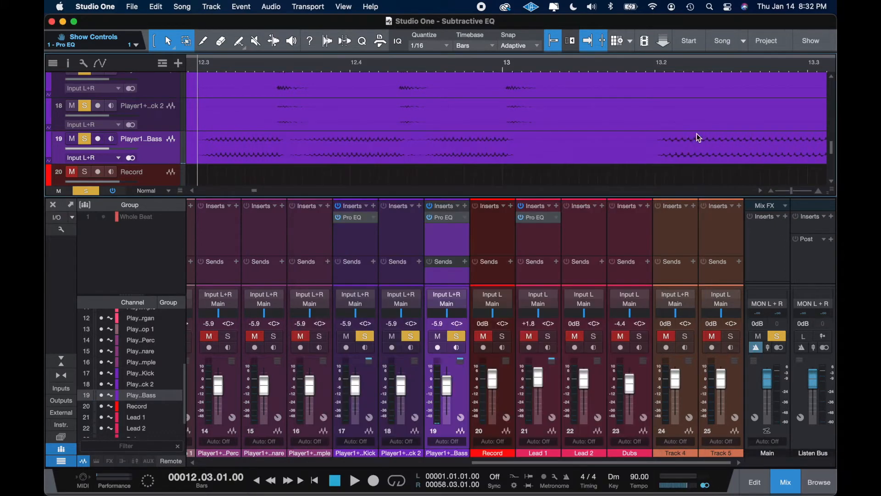
Step: Take Bass and Kick 2 out of solo, play the first Kick alone and show its Pro EQ
click(359, 218)
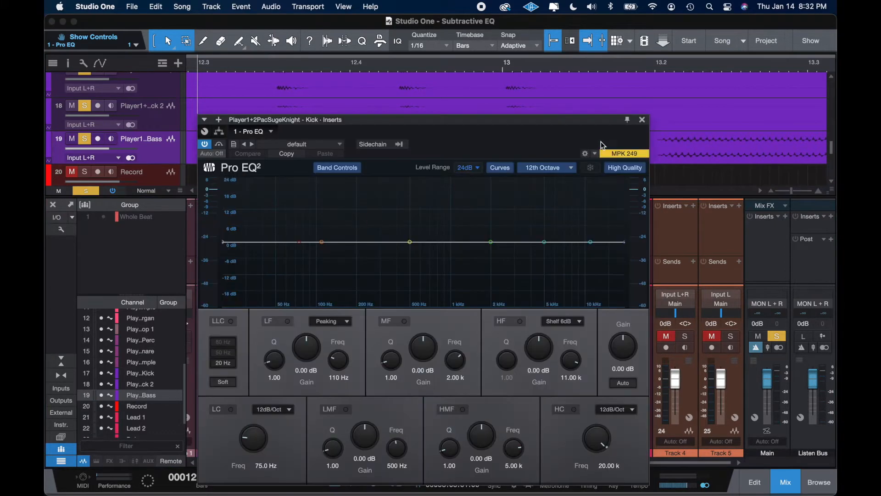
click(642, 121)
click(457, 336)
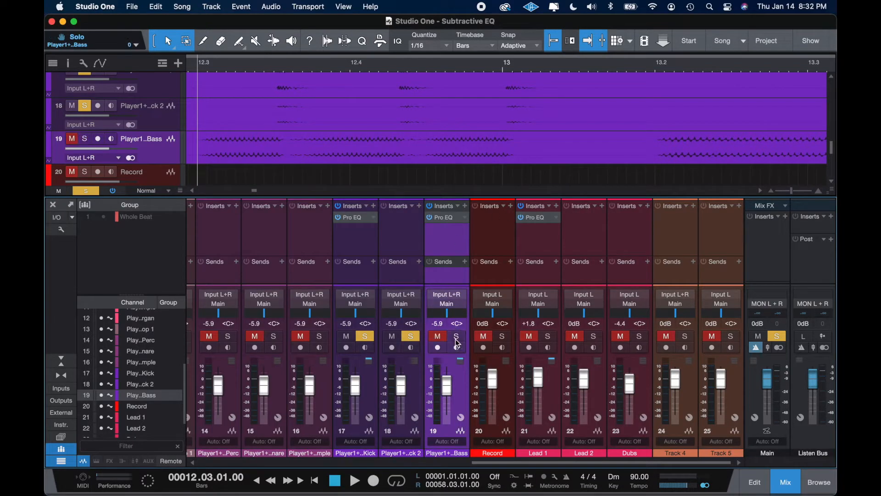
click(409, 337)
key(space)
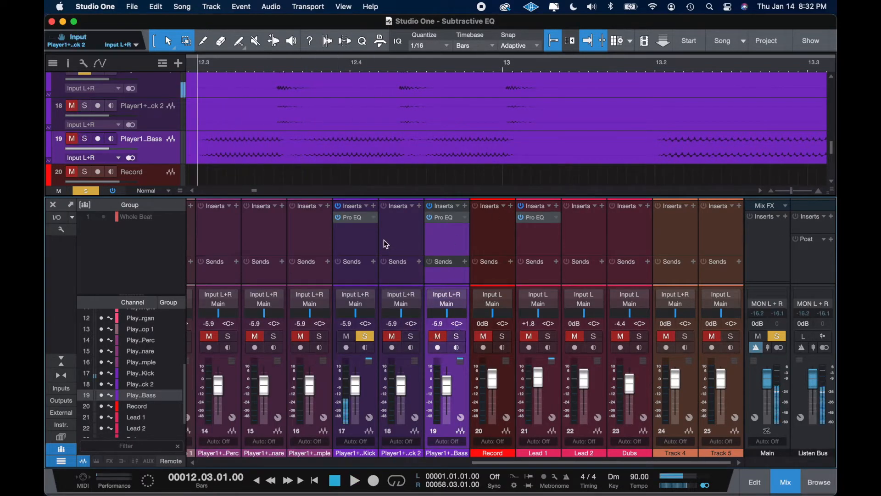
click(354, 219)
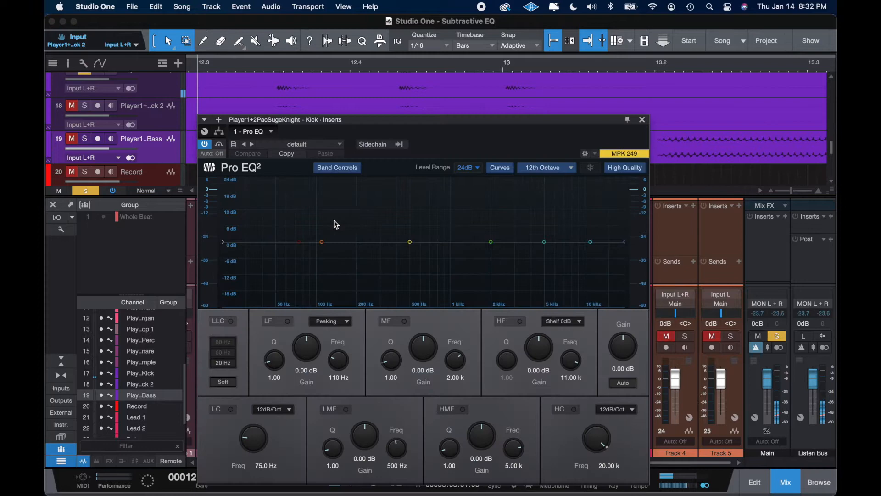
Step: Enable the LLC filter at 20 Hz and the LF band in the Kick's Pro EQ, leaving the LC filter off
click(296, 246)
click(259, 322)
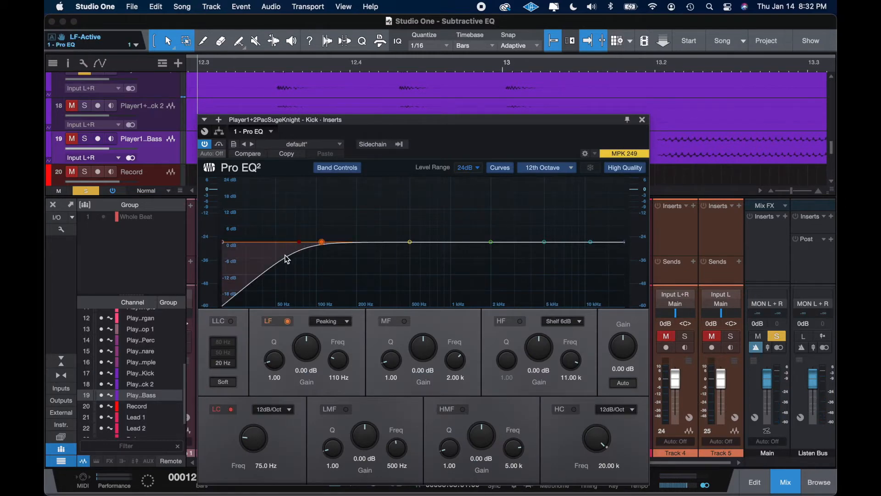
click(231, 410)
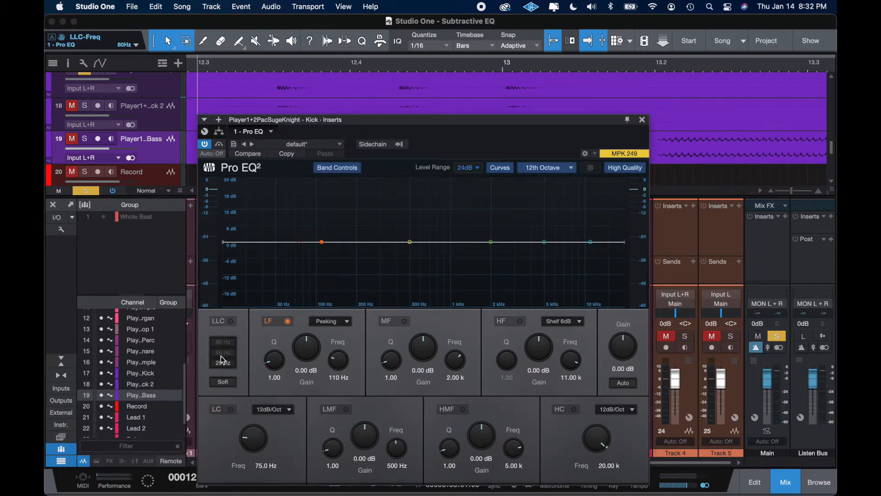
click(230, 322)
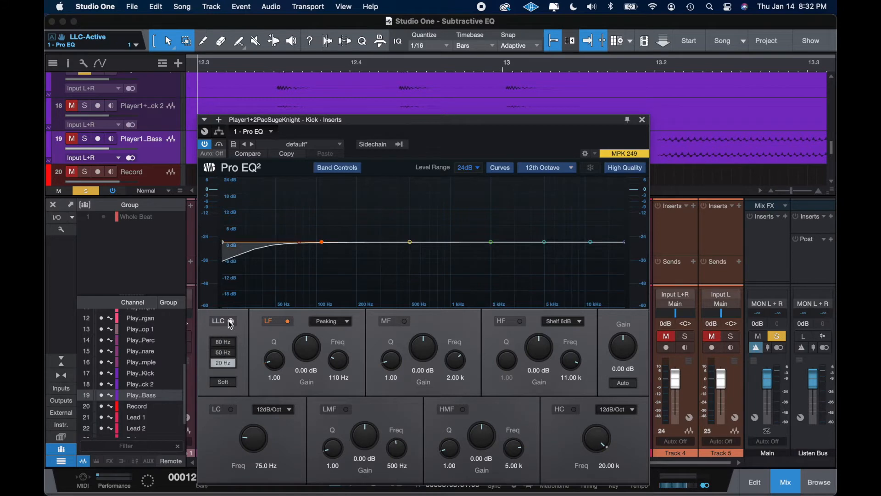
click(303, 244)
click(302, 247)
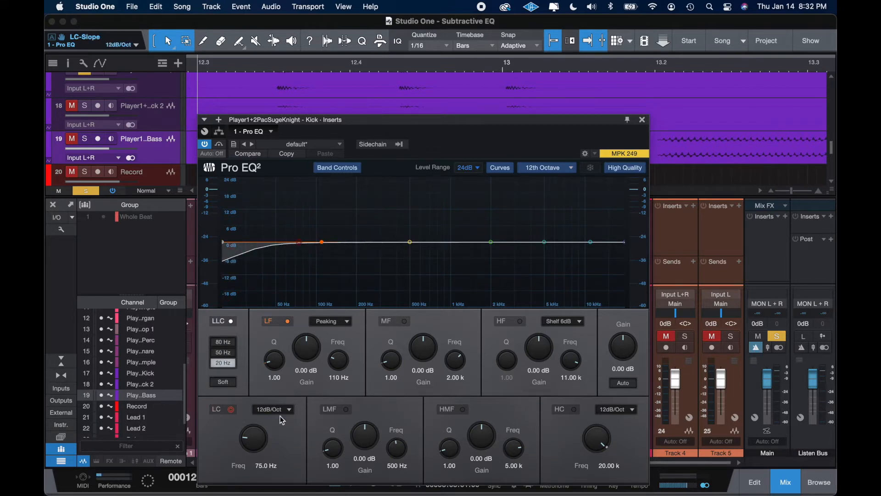
drag(254, 437, 255, 443)
click(642, 120)
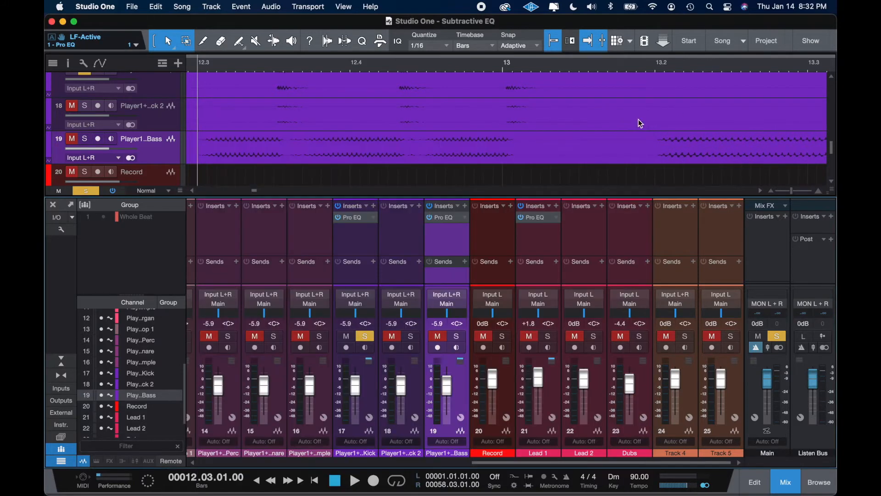
Step: Solo Bass together with the first Kick and play both from bar 12 beat 3
click(87, 139)
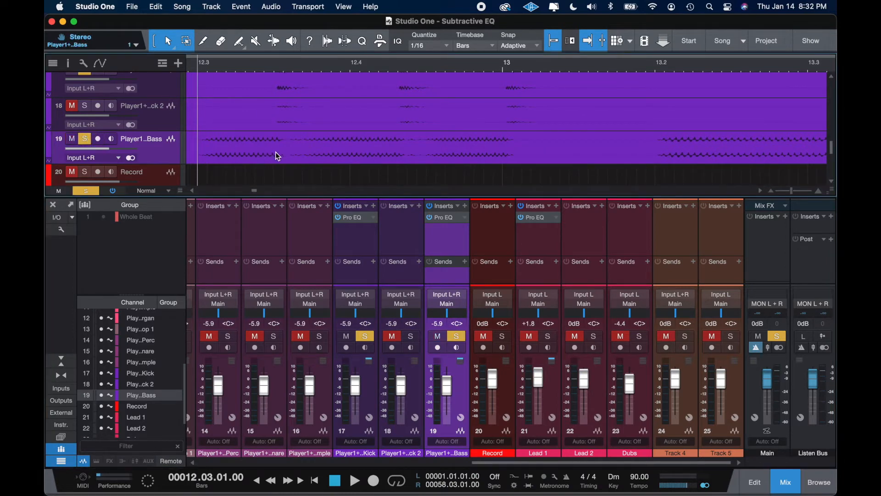
key(space)
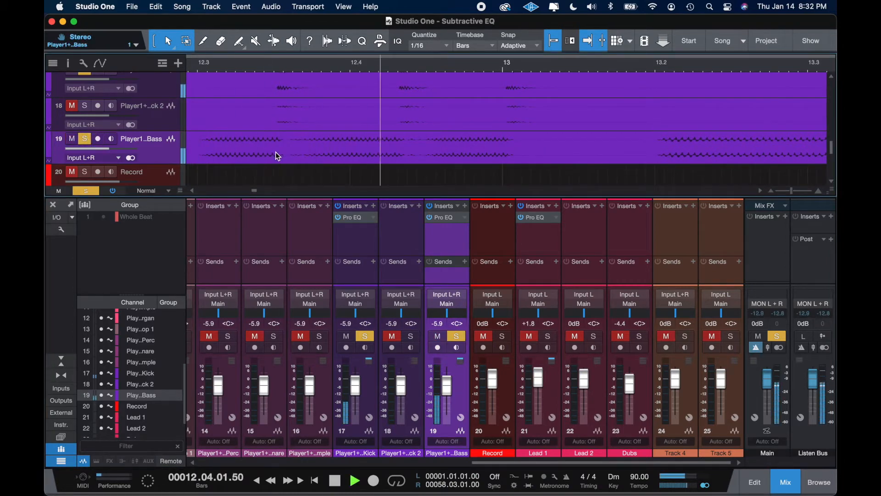
key(space)
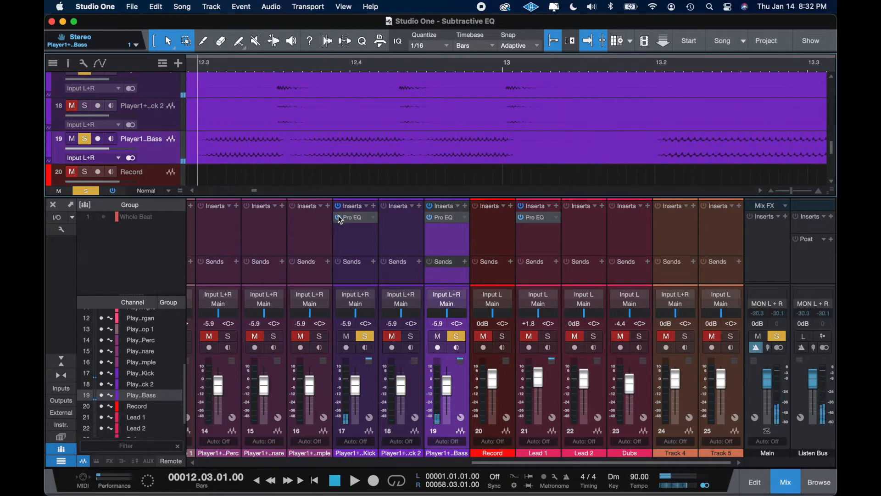
Step: Compare the Kick and Bass playback with the Kick's Pro EQ bypassed and switched back on
click(338, 217)
key(space)
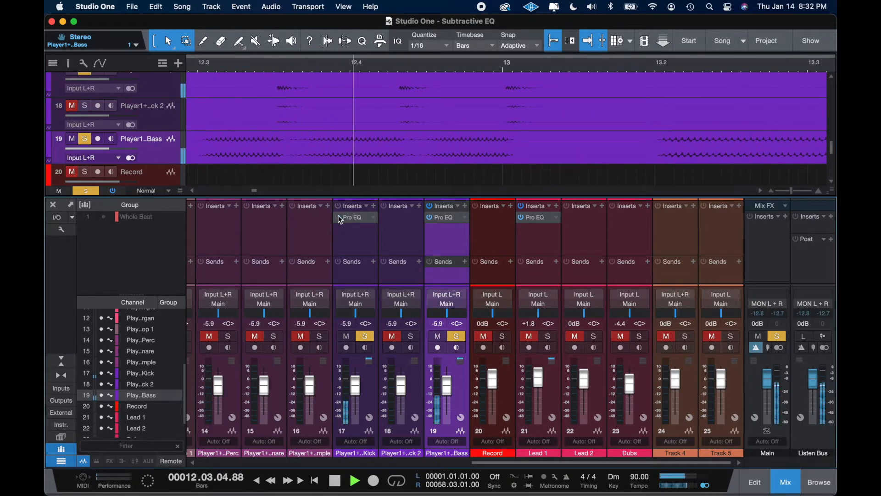
key(space)
click(338, 217)
key(space)
key(space)
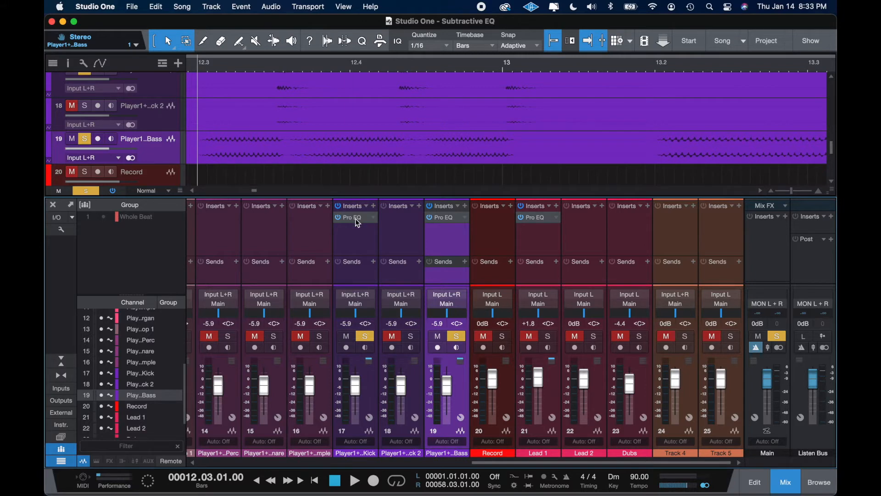
Step: Hide the mixer and take the first Kick track out of solo, keeping only Bass soloed
click(784, 481)
click(85, 142)
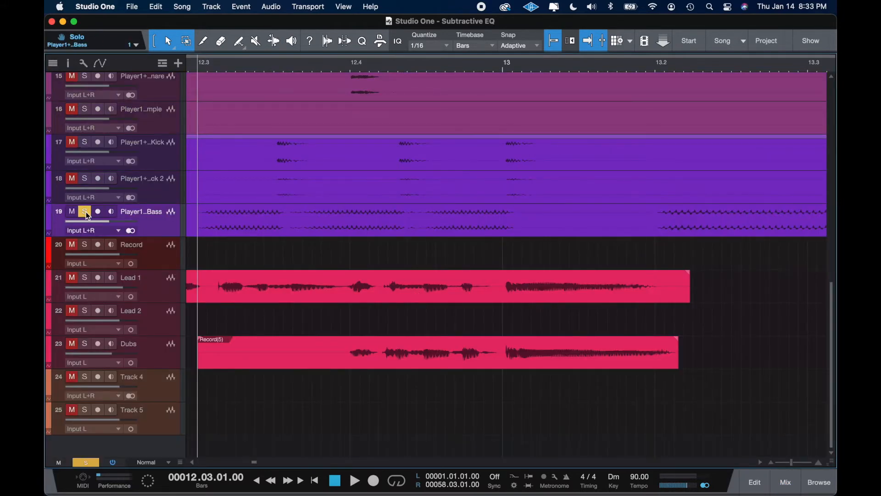
Step: Take Bass out of solo and move the Lead 1 track up between the Perc and Snare tracks
click(85, 211)
click(158, 286)
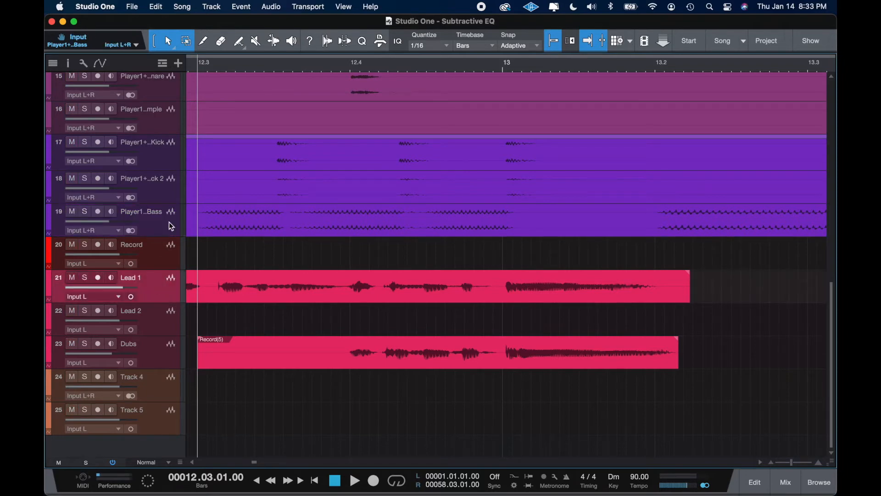
scroll(301, 263, down, 10)
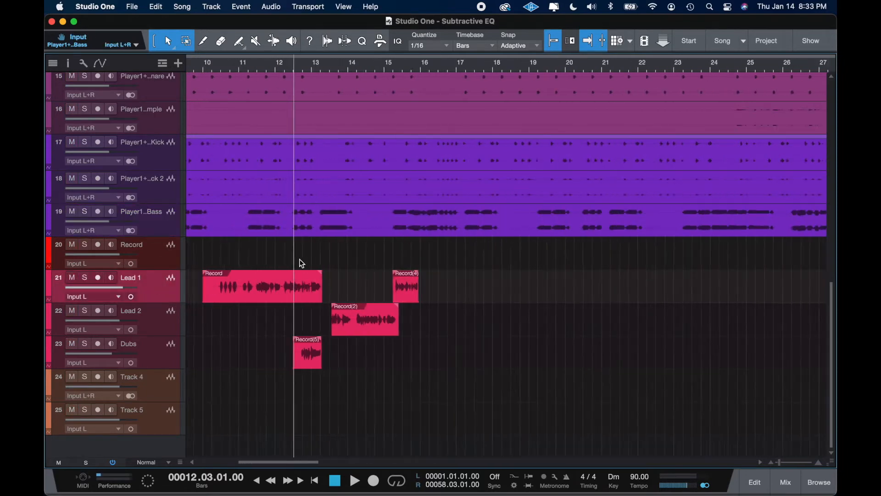
scroll(302, 263, up, 3)
scroll(302, 263, left, 5)
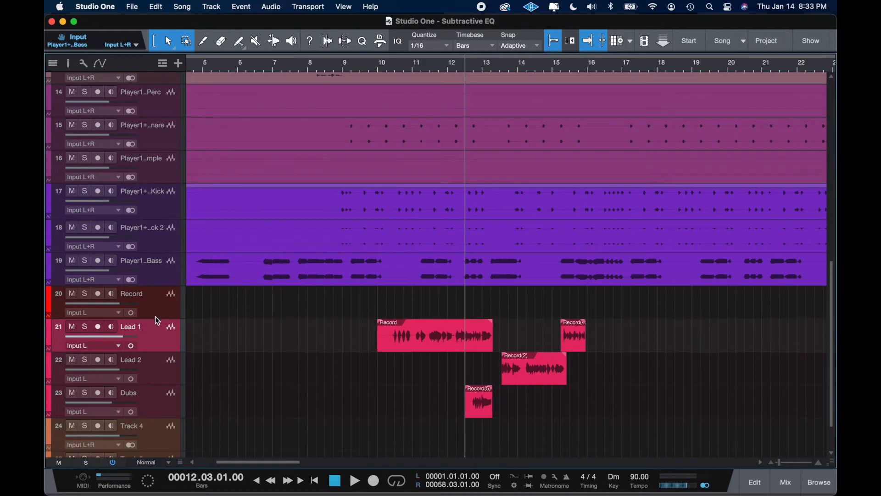
click(157, 327)
drag(157, 327, 163, 115)
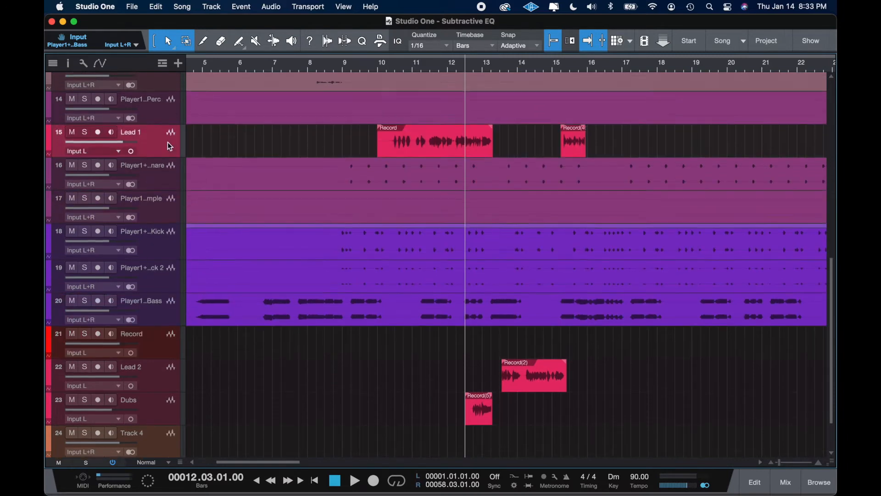
Step: Move the Lead 1 track further up so it sits directly between Main Sample and Organ
scroll(168, 146, up, 3)
scroll(253, 175, up, 1)
scroll(252, 179, down, 4)
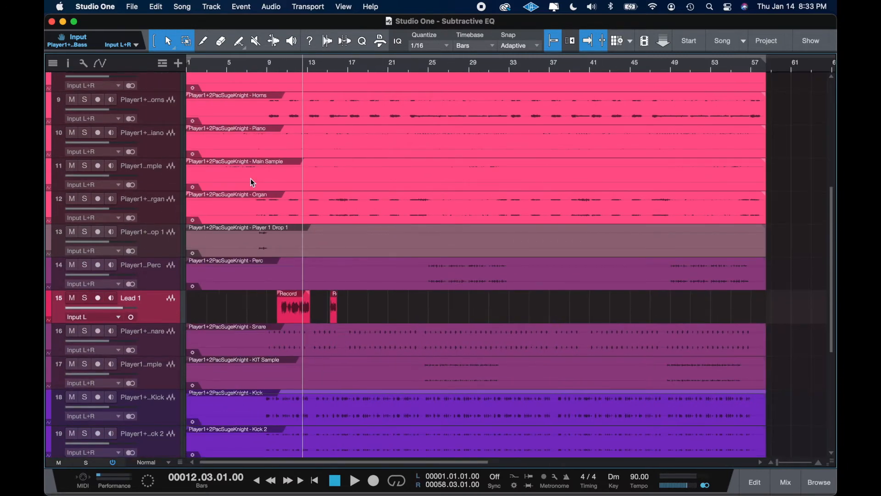
scroll(252, 182, up, 7)
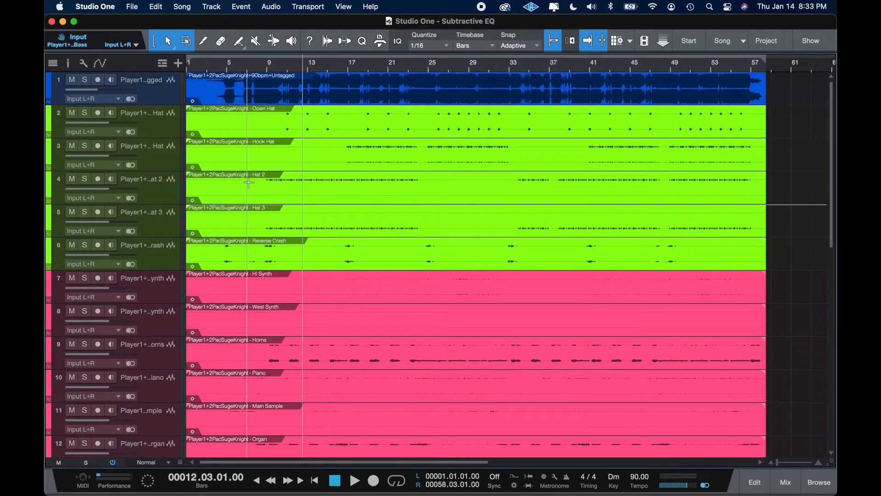
scroll(280, 234, down, 5)
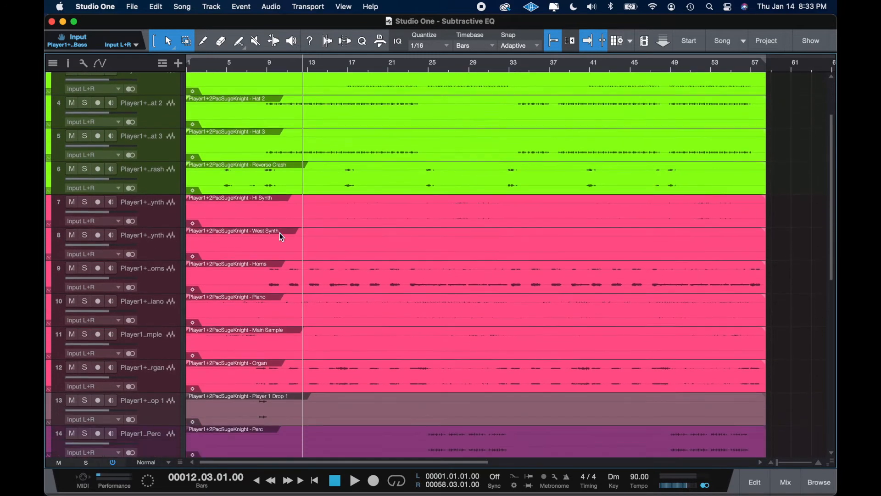
scroll(279, 234, down, 1)
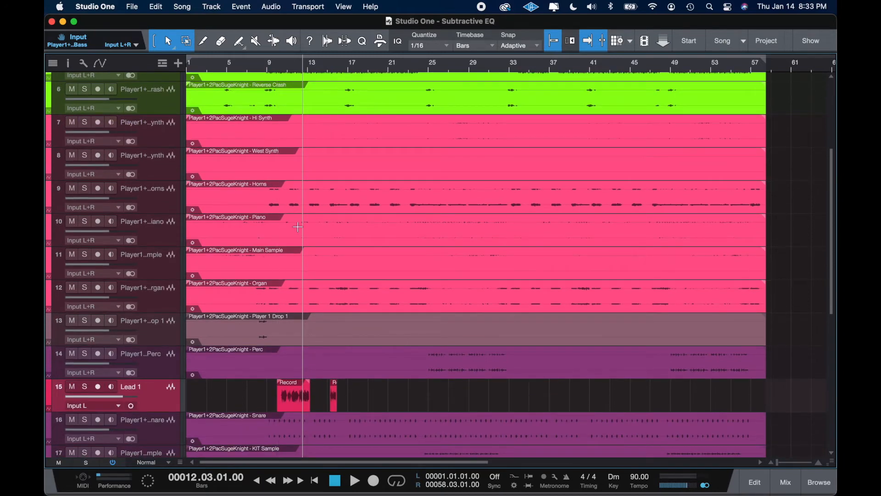
click(260, 272)
scroll(261, 261, up, 5)
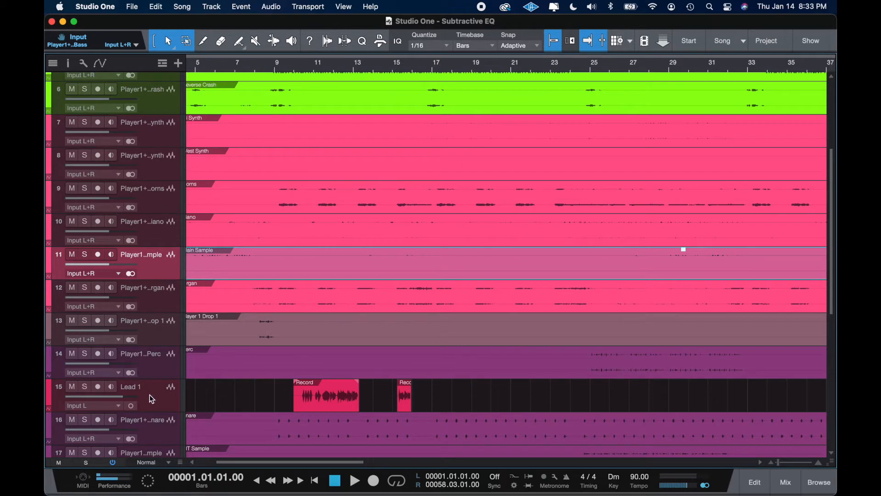
drag(152, 399, 186, 321)
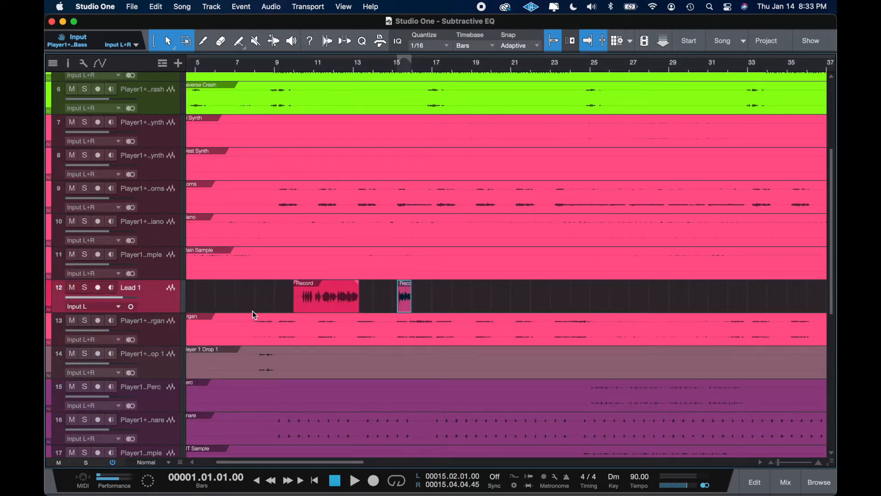
Step: Solo the Main Sample track and play it from bar 5 beat 3
key(e)
key(e)
key(e)
key(e)
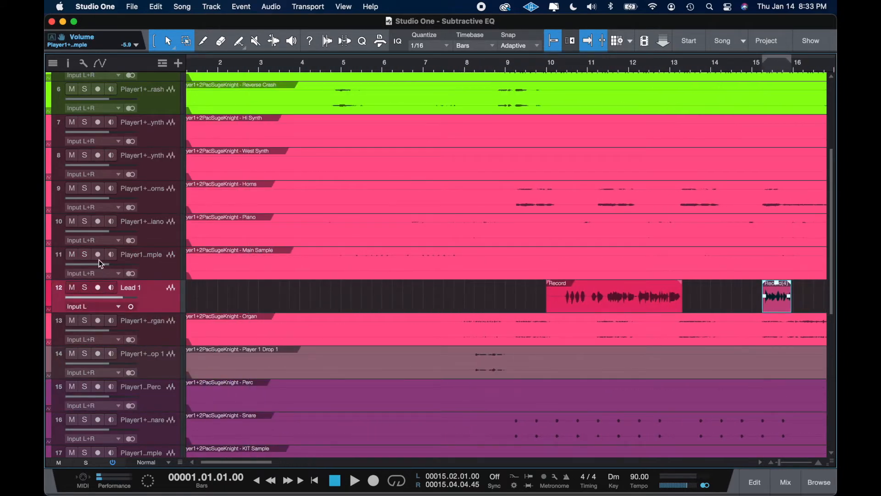
click(84, 254)
click(360, 254)
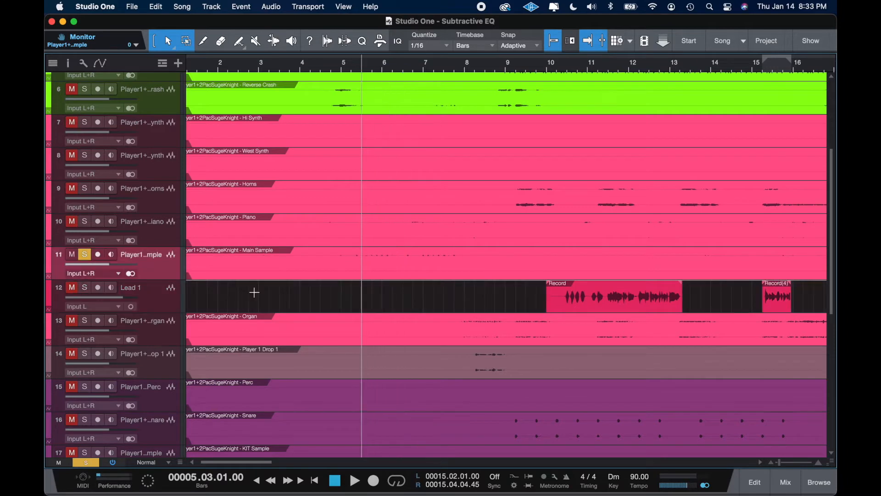
key(space)
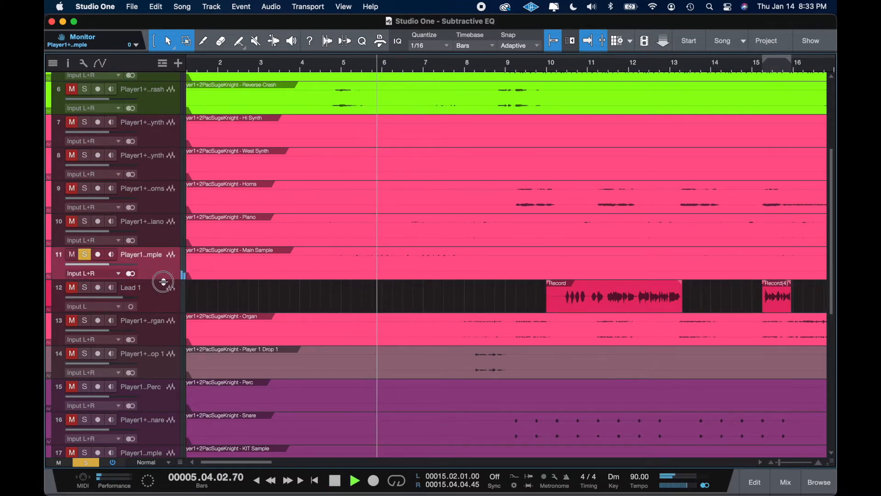
Step: Enlarge the Main Sample track's height and play it soloed from bar 10 beat 2
drag(164, 278, 163, 356)
scroll(424, 329, right, 5)
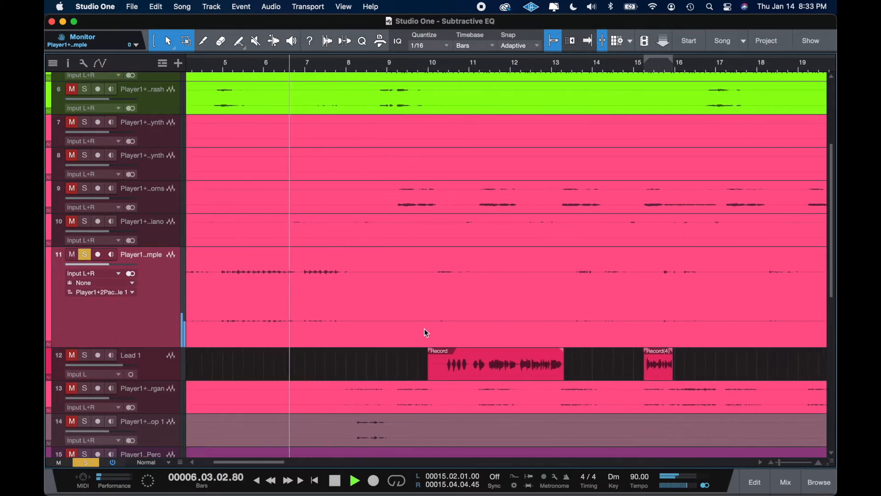
scroll(477, 303, right, 3)
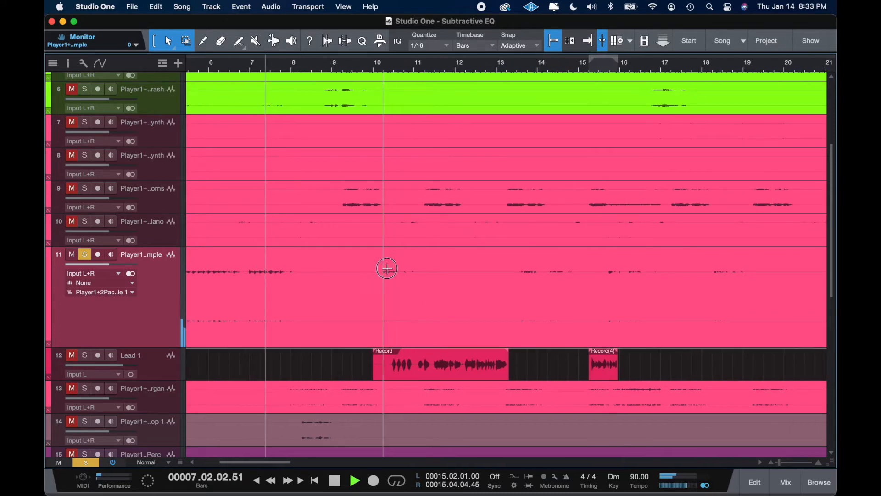
click(388, 269)
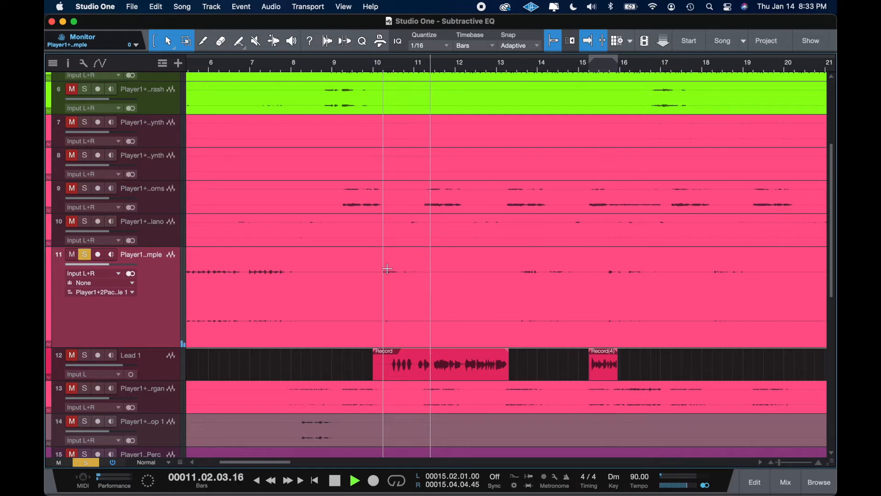
key(space)
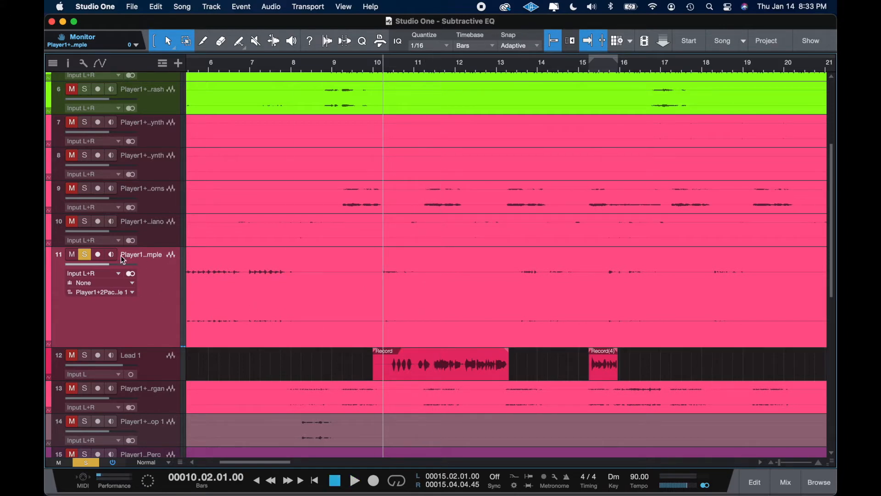
Step: Take Main Sample out of solo, play the full mix from bar 10 beat 2, and solo Piano during playback
click(85, 254)
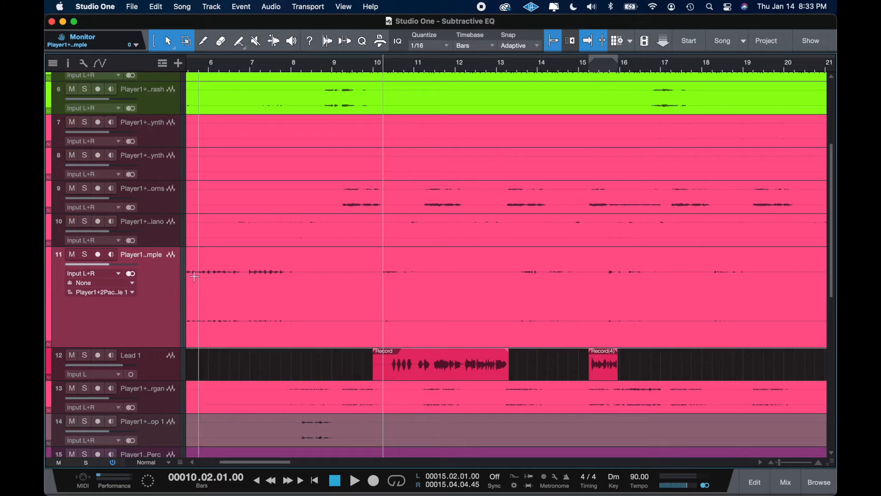
key(space)
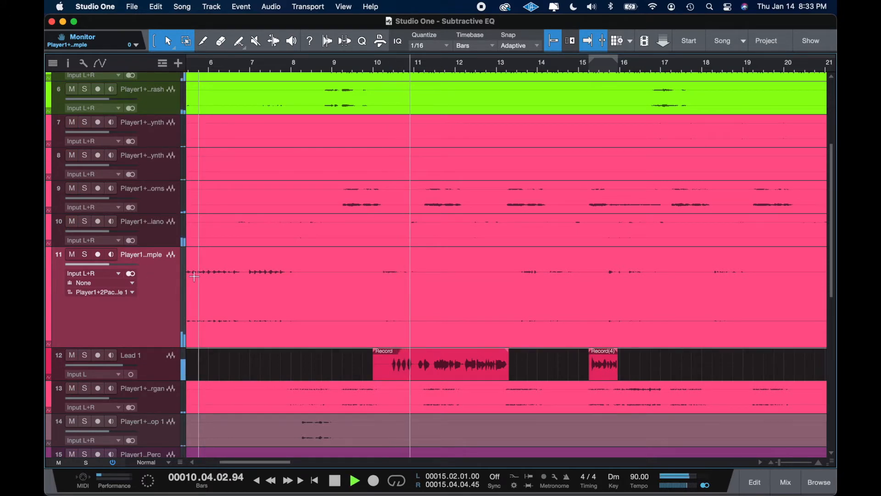
click(84, 223)
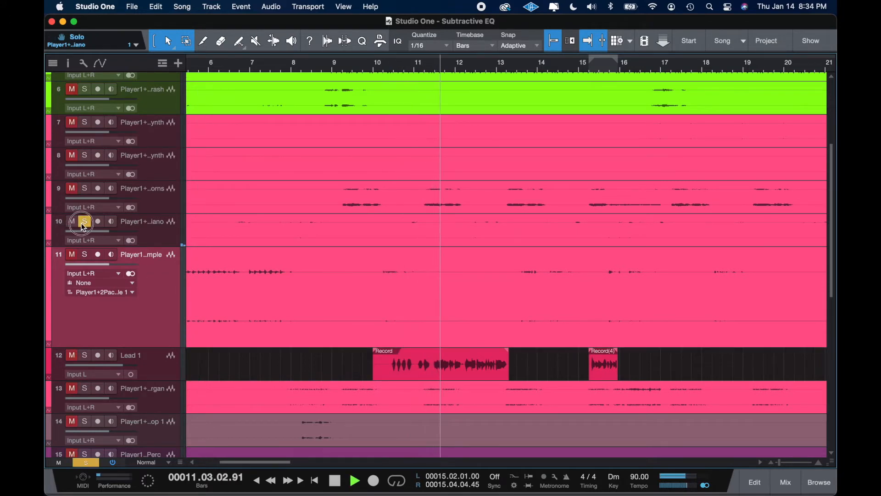
key(space)
Step: Solo Horns instead of Piano and play it from bar 10 beat 2
click(85, 188)
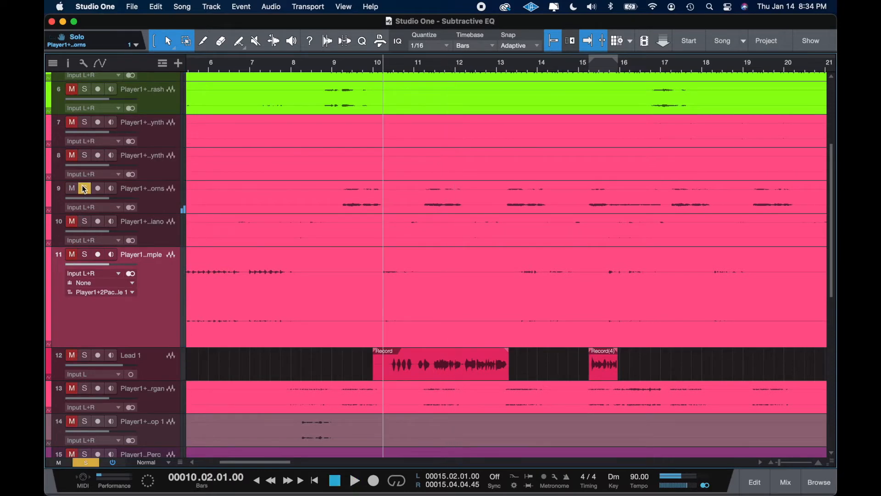
key(space)
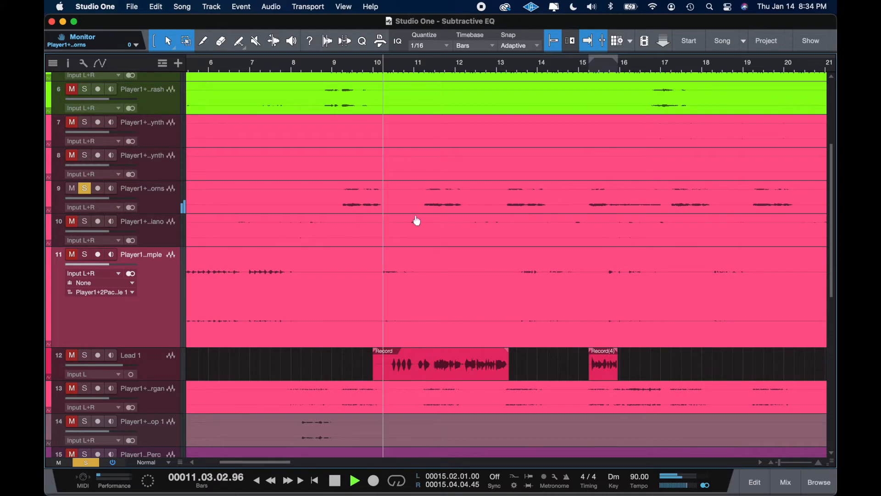
key(space)
Step: Solo Lead 1 together with Horns and play both, moving the playback start to bar 11 beat 3
click(95, 355)
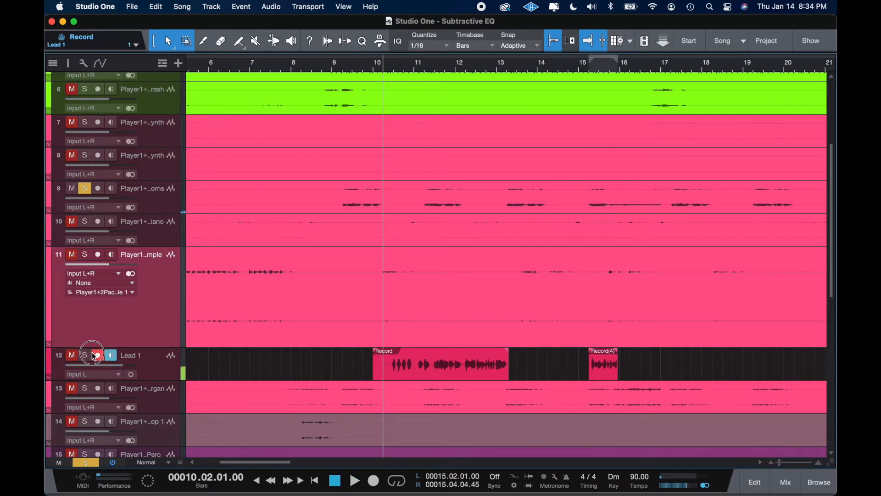
key(space)
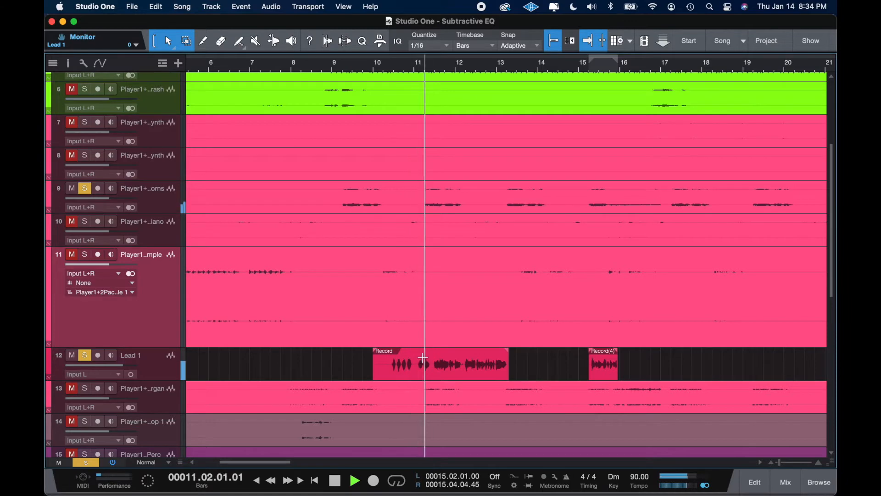
scroll(423, 357, up, 2)
click(440, 357)
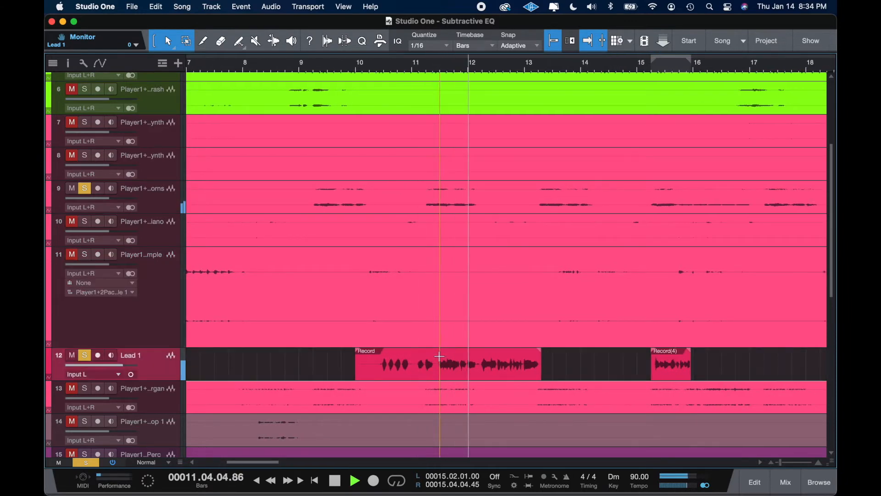
key(space)
key(space)
key(space)
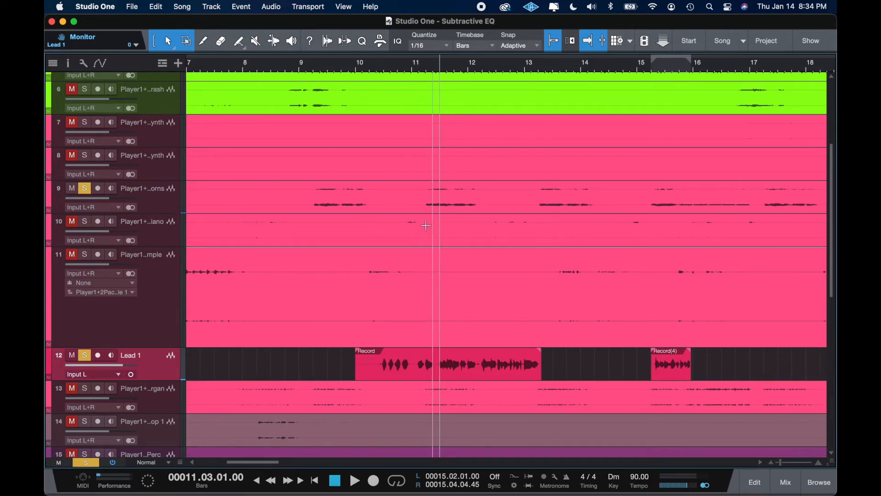
Step: Show the mixer, open Lead 1's Pro EQ, and raise its LC filter to 333 Hz
scroll(413, 220, right, 2)
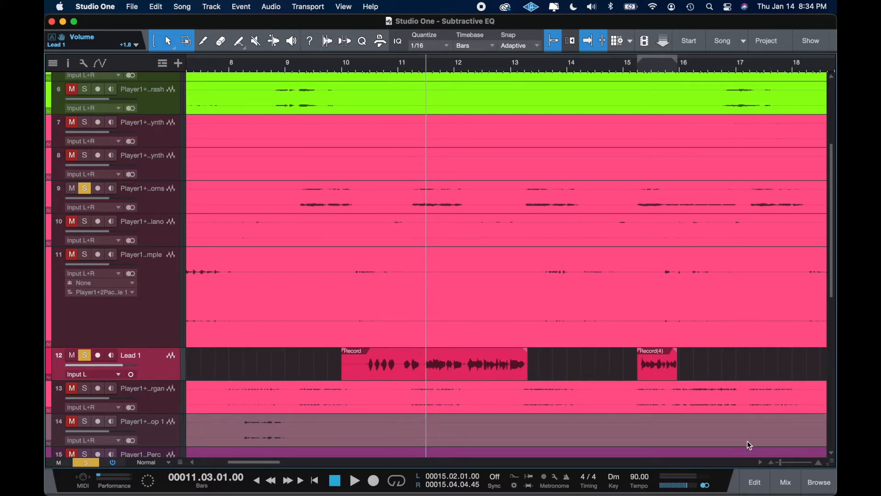
key(F3)
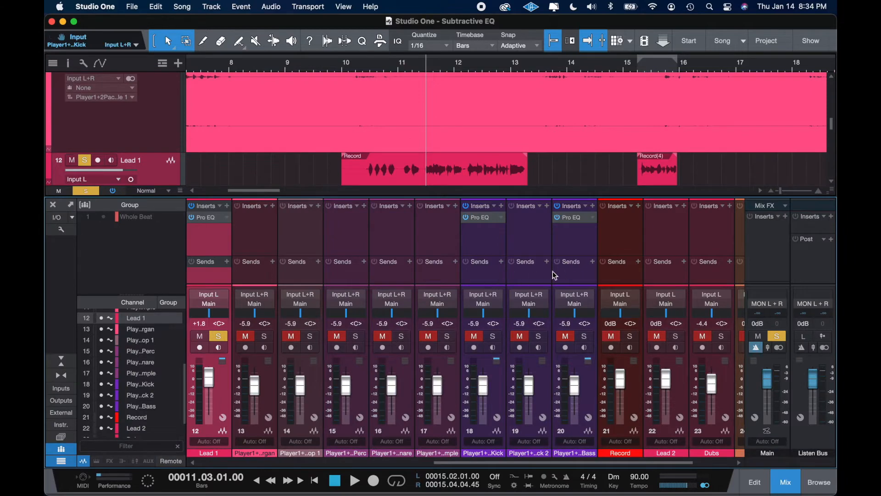
scroll(247, 253, left, 2)
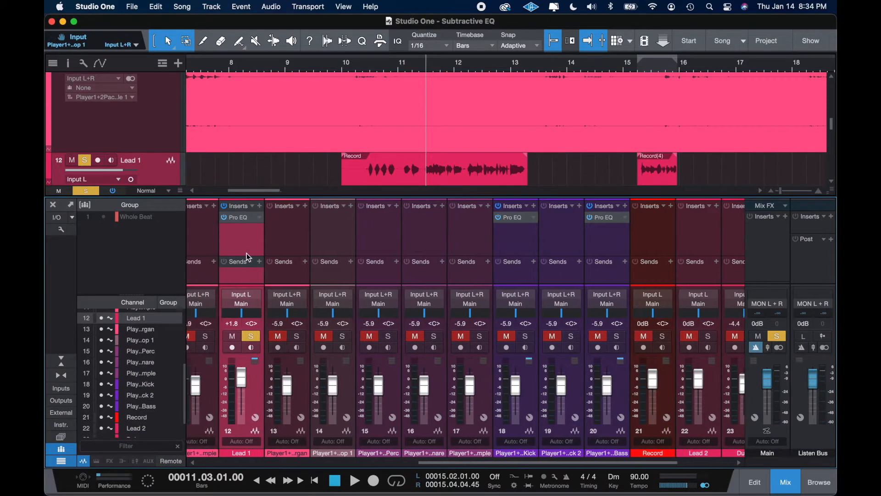
scroll(246, 254, left, 1)
click(246, 219)
drag(291, 243, 388, 251)
Step: Compare Lead 1 and Horns in playback with Lead 1's Pro EQ on and bypassed, leaving it on
key(space)
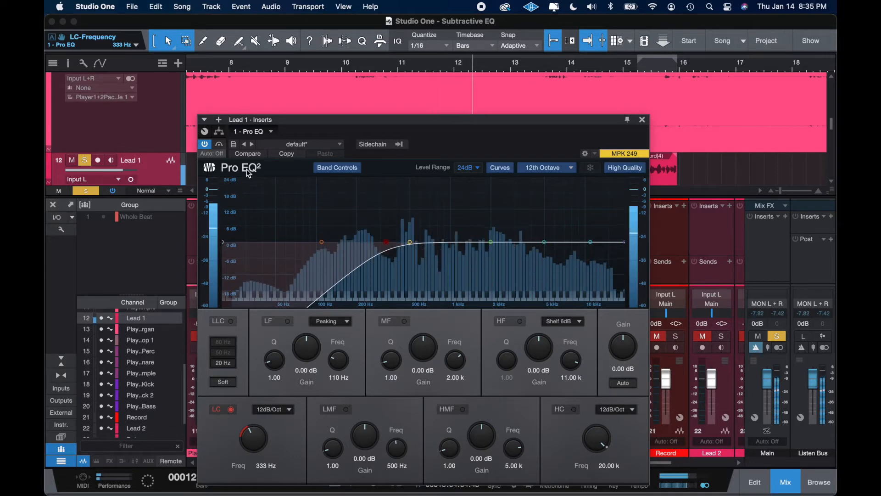
click(205, 145)
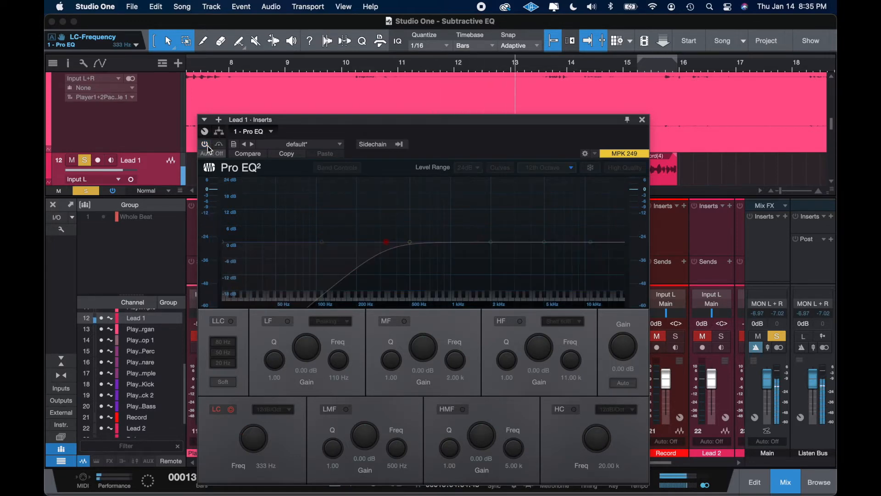
key(space)
click(205, 144)
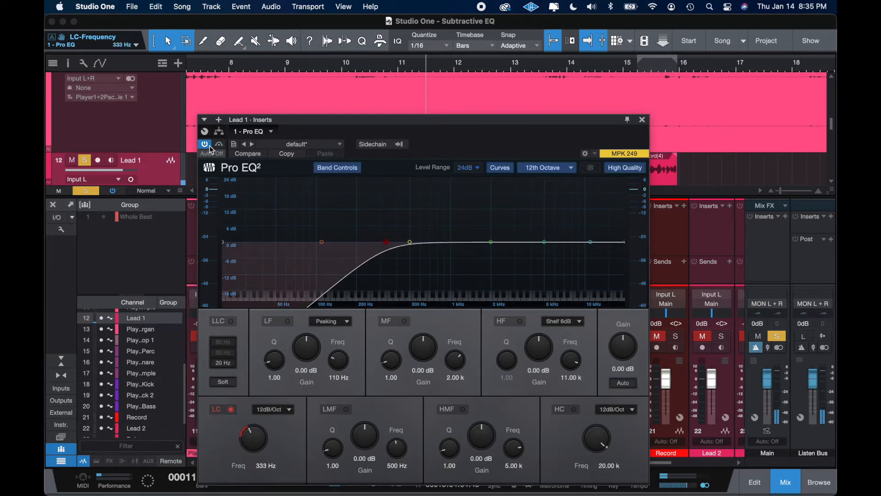
Step: Lower Lead 1's LC filter to 35.6 Hz, switch the filter off, and close the Pro EQ
drag(386, 242, 256, 239)
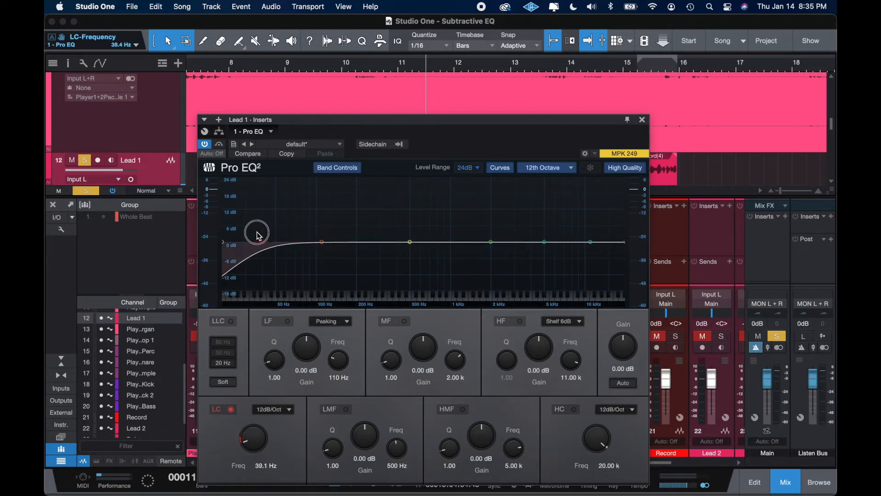
click(230, 409)
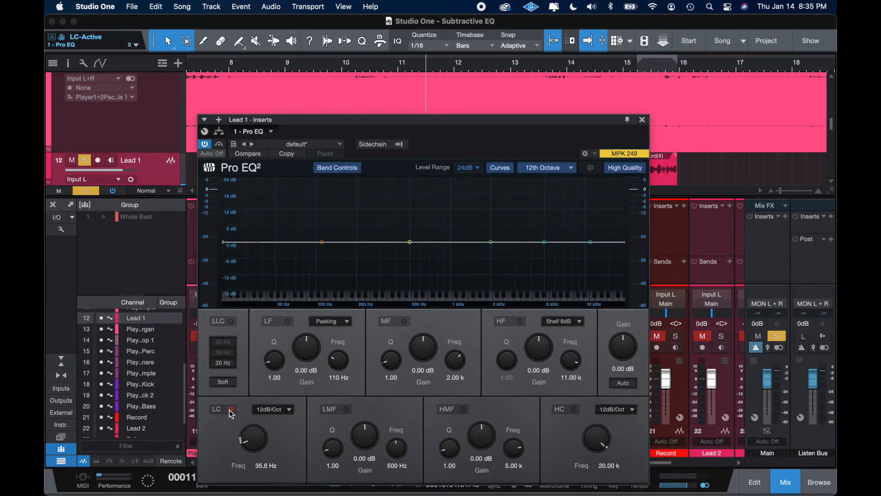
click(642, 120)
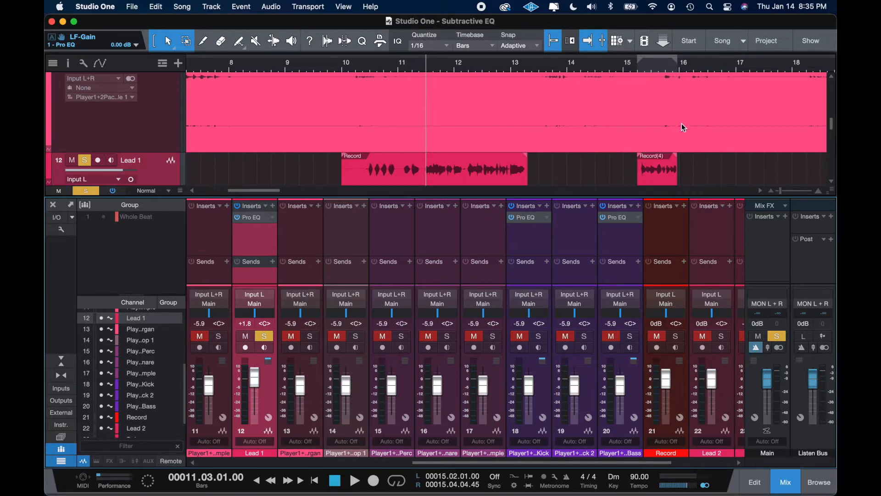
Step: Hide the mixer and move the Lead 1 track directly beneath the Horns track in the arrangement
scroll(488, 122, up, 2)
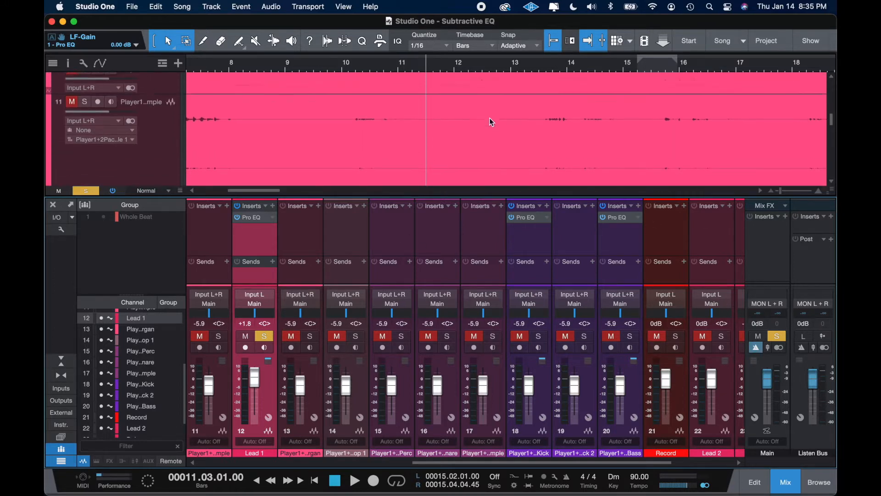
scroll(489, 121, down, 1)
click(784, 483)
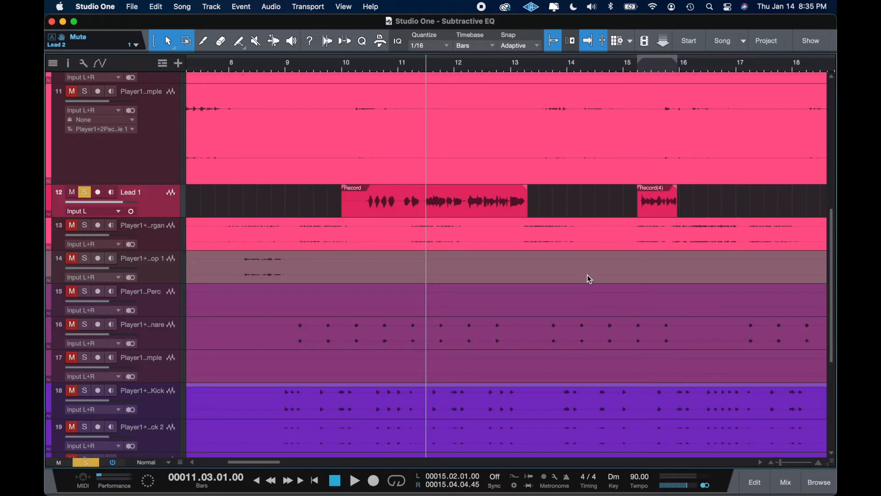
scroll(527, 320, up, 5)
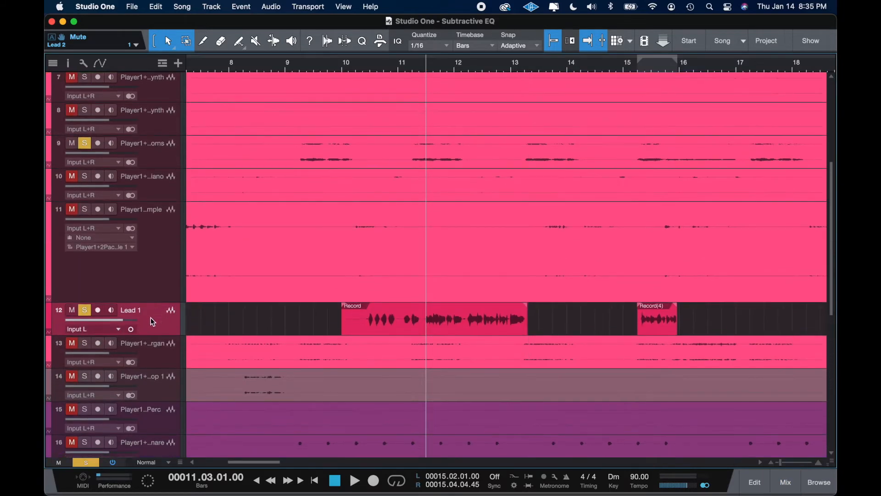
drag(152, 322, 153, 179)
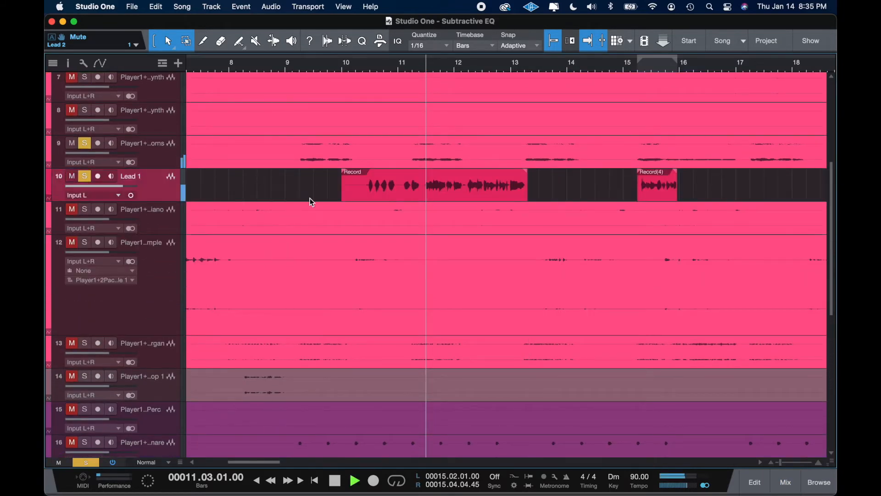
Step: Select Horns, show the mixer, and check Lead 1's Pro EQ while auditioning both soloed tracks
key(space)
click(206, 158)
key(F3)
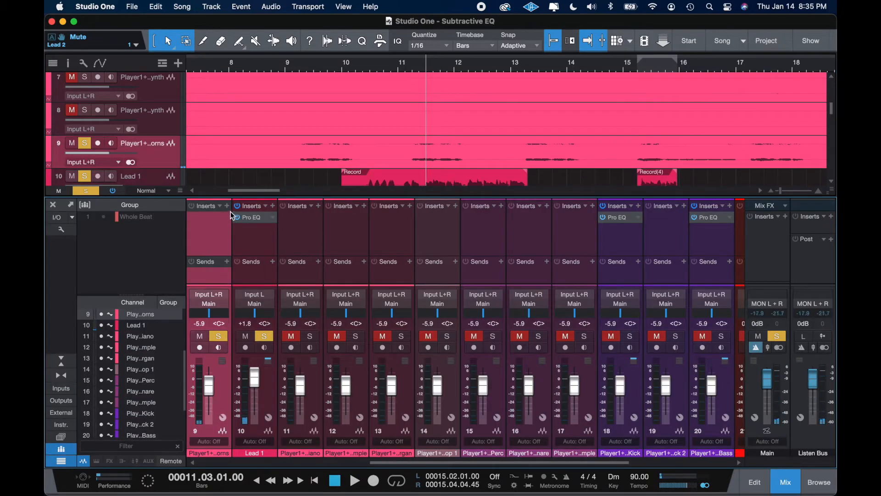
click(254, 218)
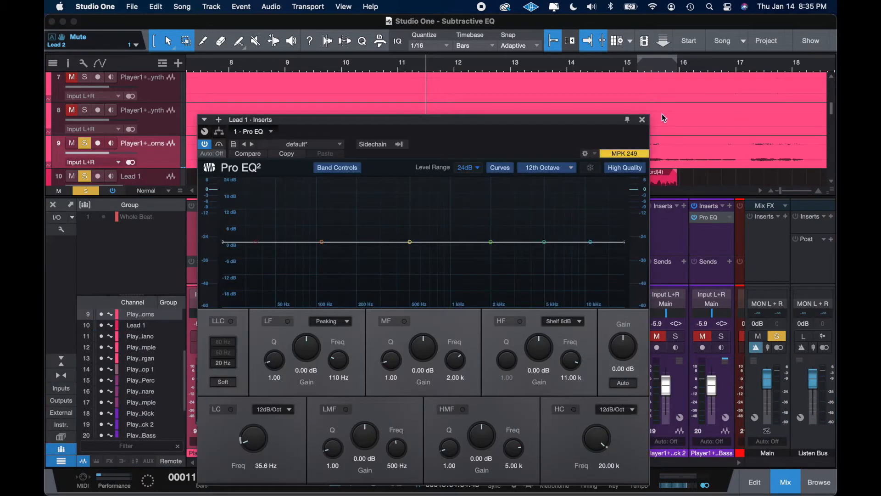
click(643, 121)
key(space)
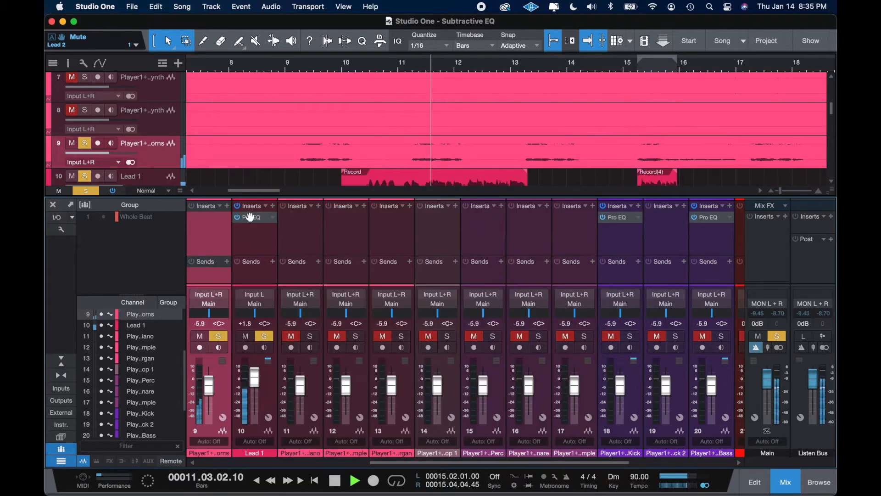
key(space)
Step: Insert a Pro EQ on the Horns channel and enable its LF band with a Q of 9.67
click(227, 206)
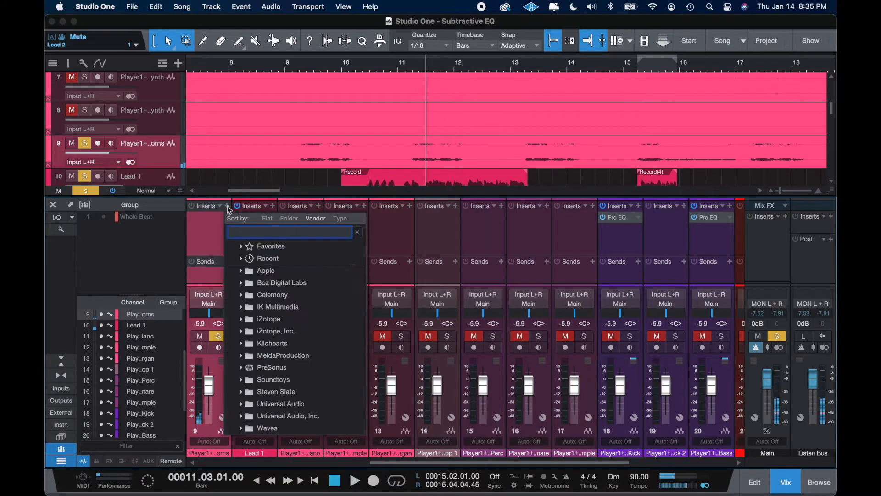
text(pro)
double_click(237, 264)
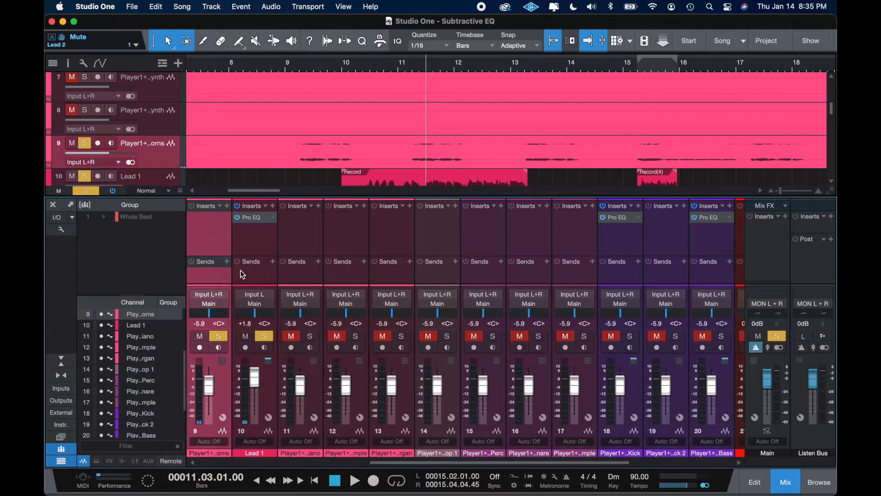
click(321, 242)
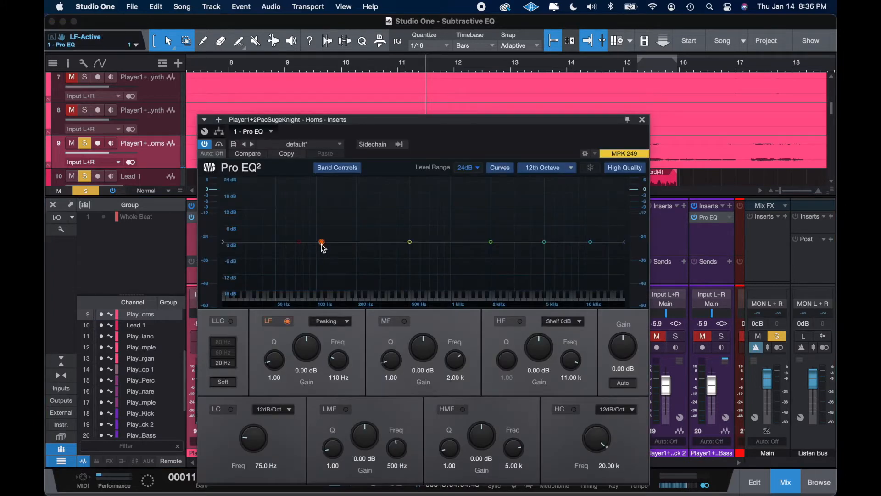
drag(274, 360, 278, 320)
Step: Sweep the Horns' boosted LF band during playback to 414 Hz at 18.64 dB, and widen its Q to 3.20
key(space)
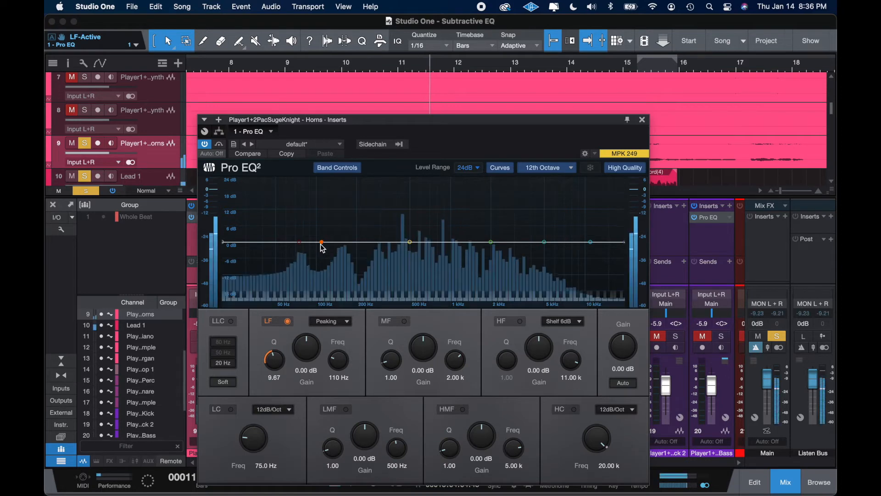
drag(322, 242, 353, 195)
key(space)
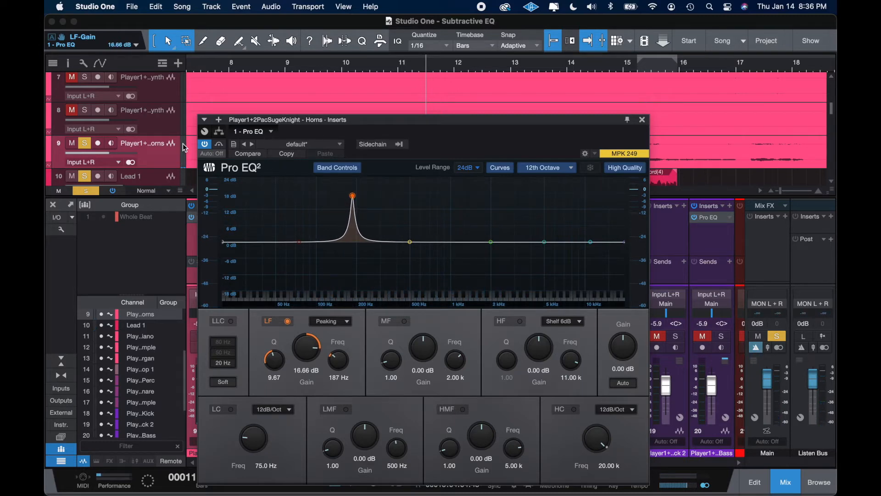
drag(353, 197, 401, 194)
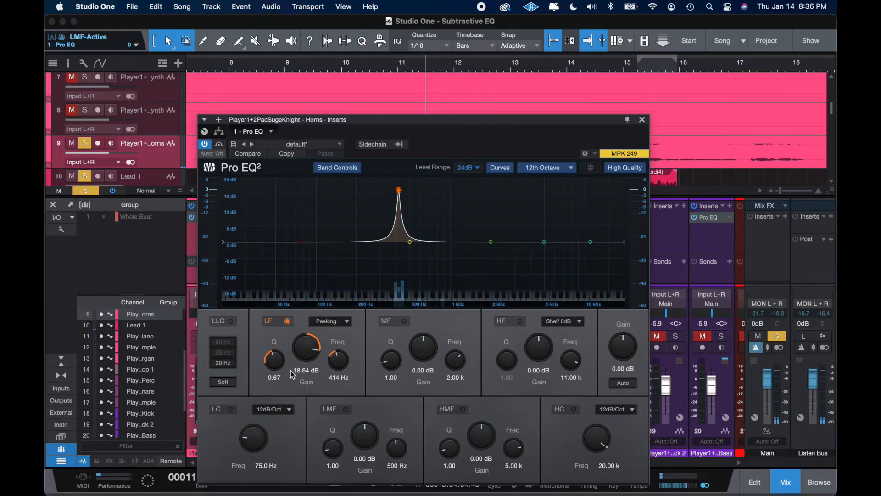
drag(274, 360, 278, 396)
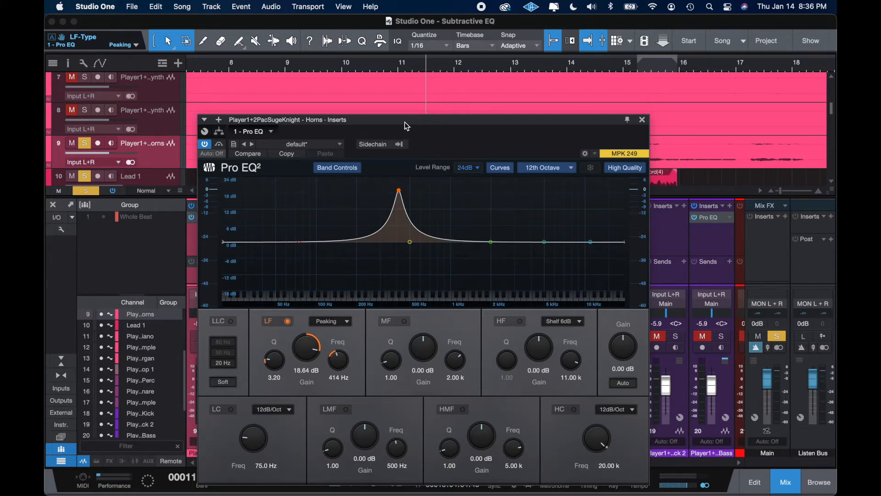
drag(407, 127, 384, 142)
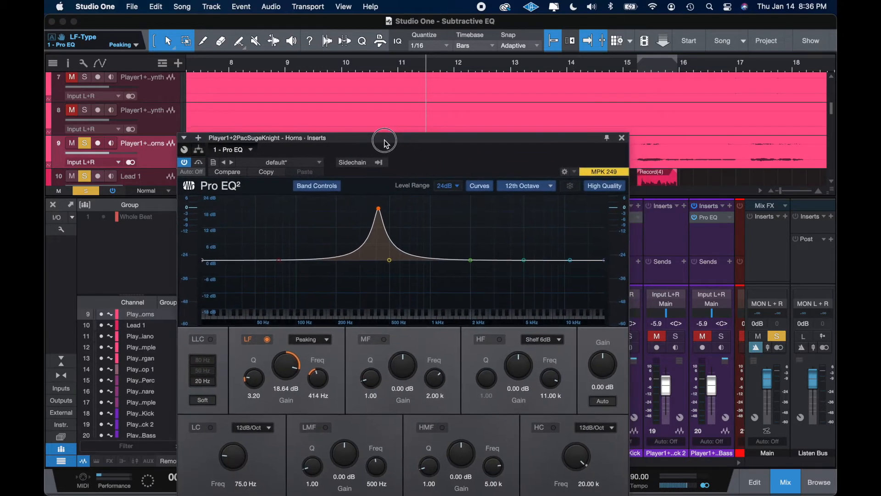
key(space)
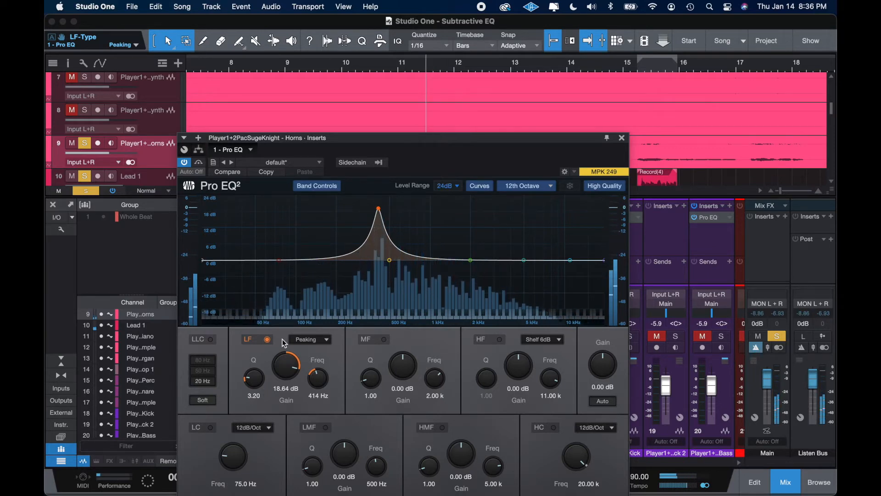
Step: Turn the Horns' LF boost into a -5.52 dB cut with a Q of 4.36, and close the Pro EQ
double_click(294, 373)
key(space)
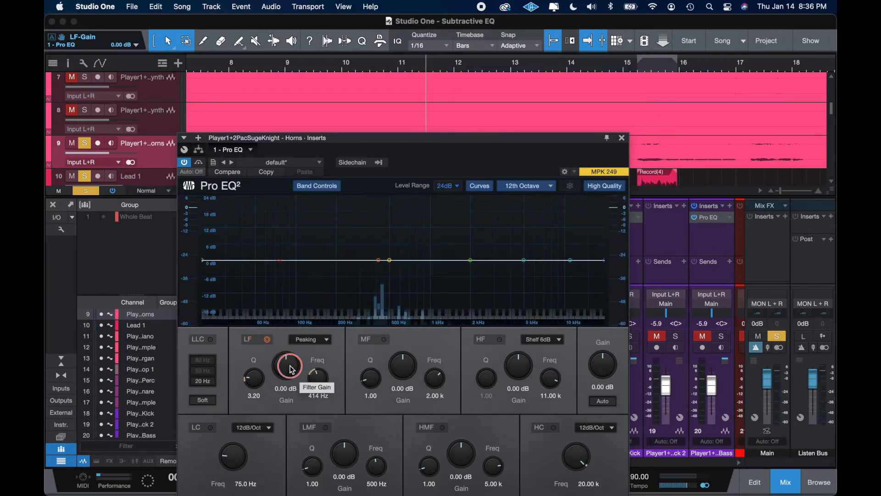
drag(292, 370, 264, 379)
key(space)
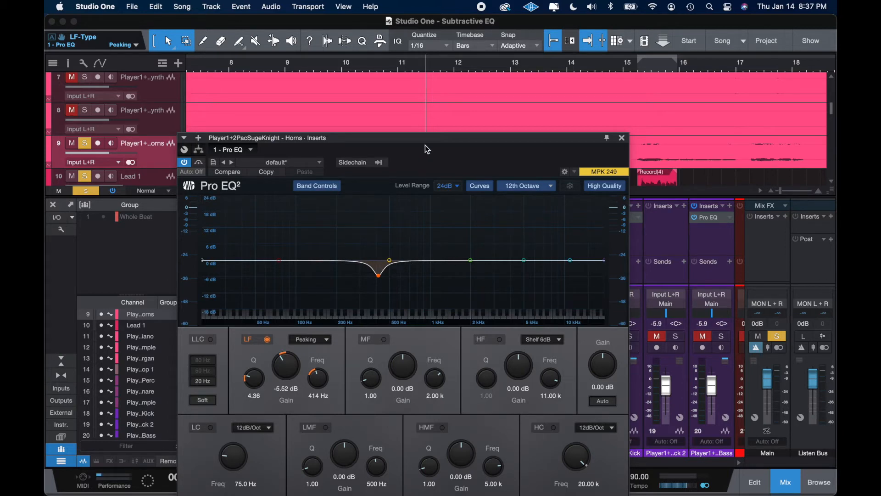
click(622, 138)
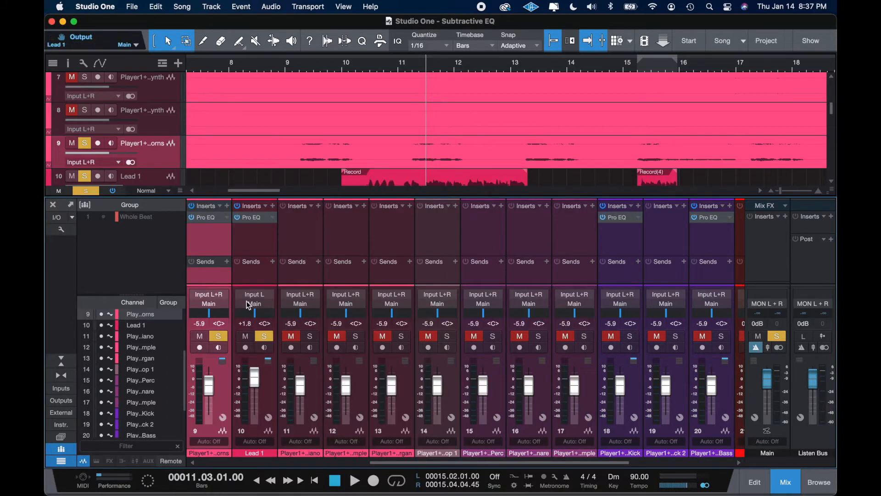
Step: Reopen the Horns' Pro EQ, enable the MF band, and boost it 14.48 dB at 1.93 kHz with a Q of 9.54
click(212, 223)
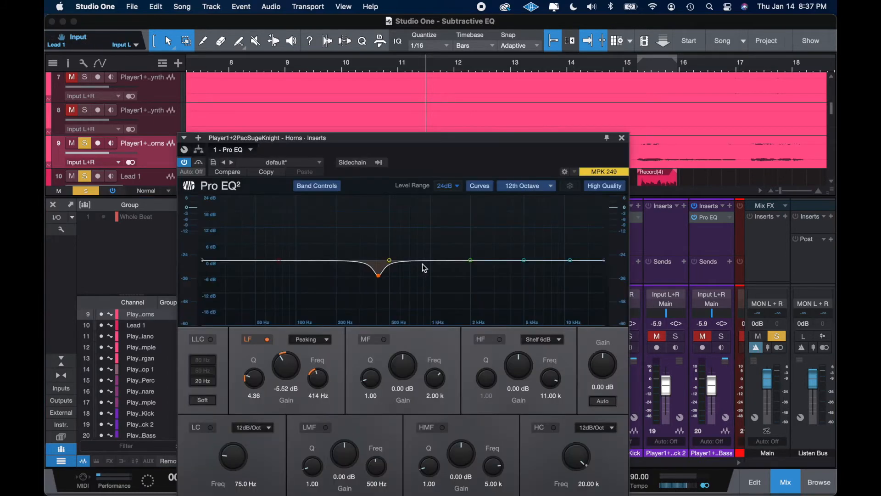
click(470, 261)
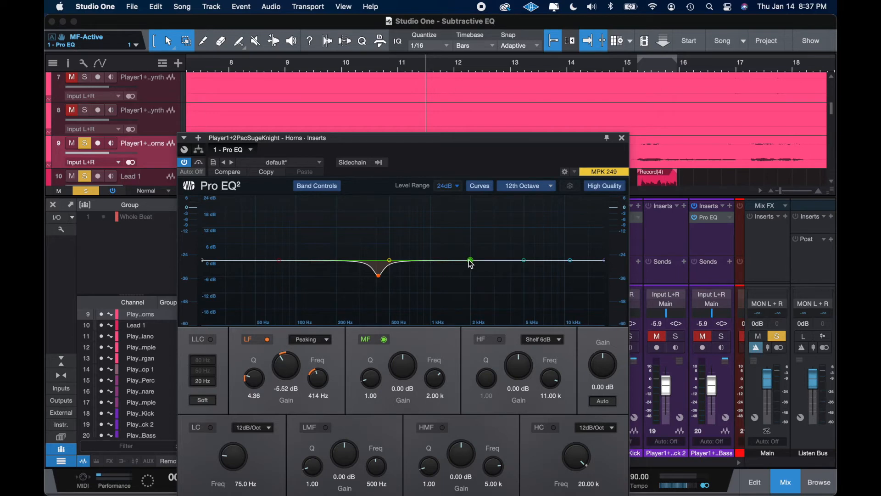
drag(370, 379, 370, 347)
drag(470, 260, 469, 219)
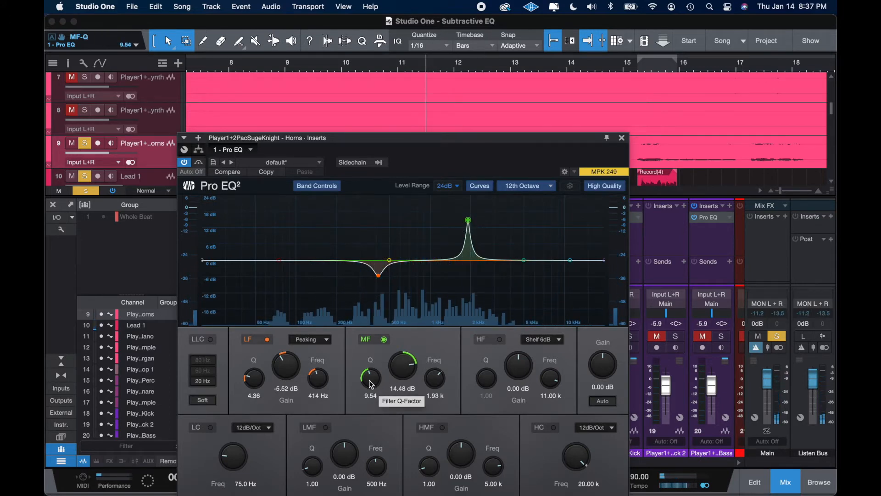
Step: Cut the Horns' MF band to -8.88 dB with a Q of 3.55 while auditioning, and save the song
drag(372, 384, 401, 372)
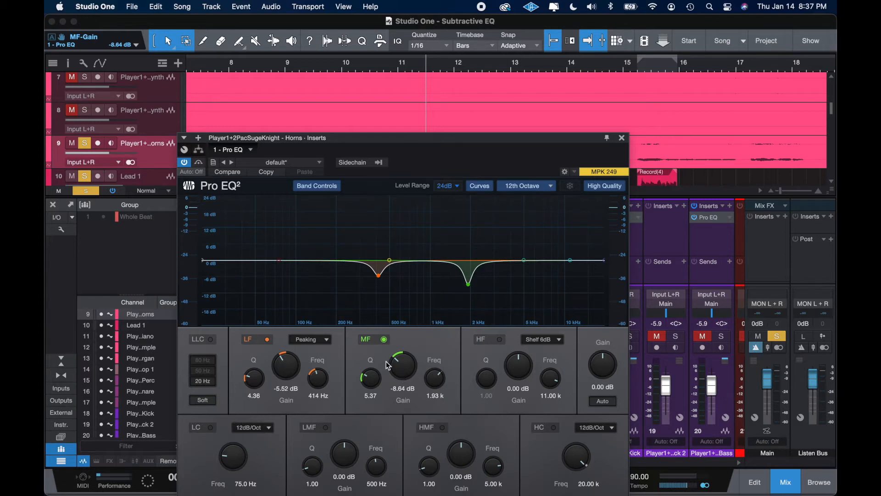
drag(371, 379, 380, 390)
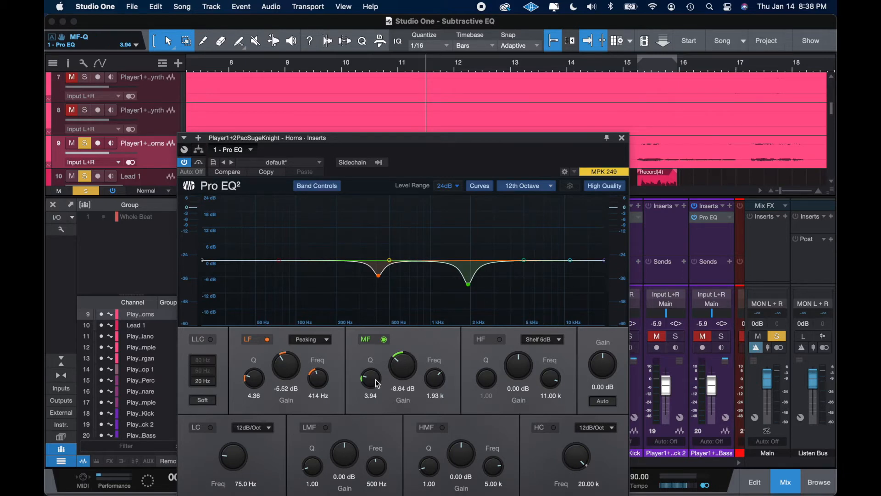
mouse_move(374, 381)
mouse_down()
mouse_move(368, 329)
mouse_move(378, 388)
mouse_up()
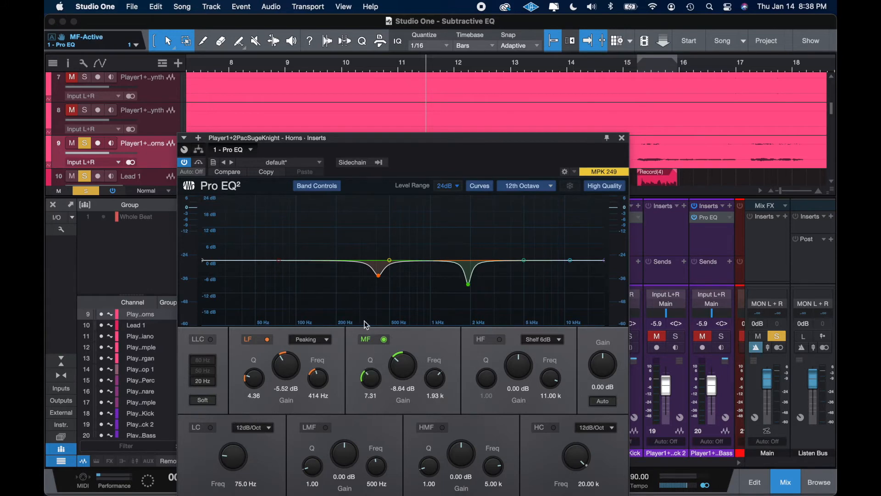
key(space)
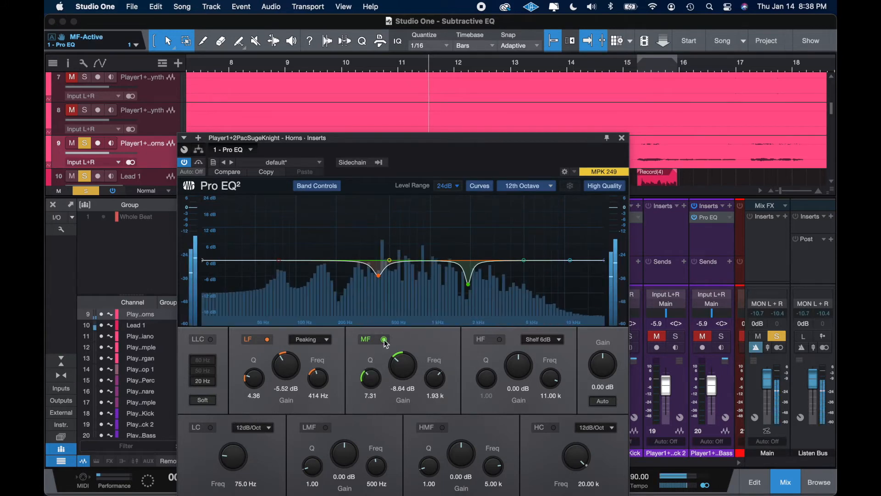
drag(408, 364, 371, 394)
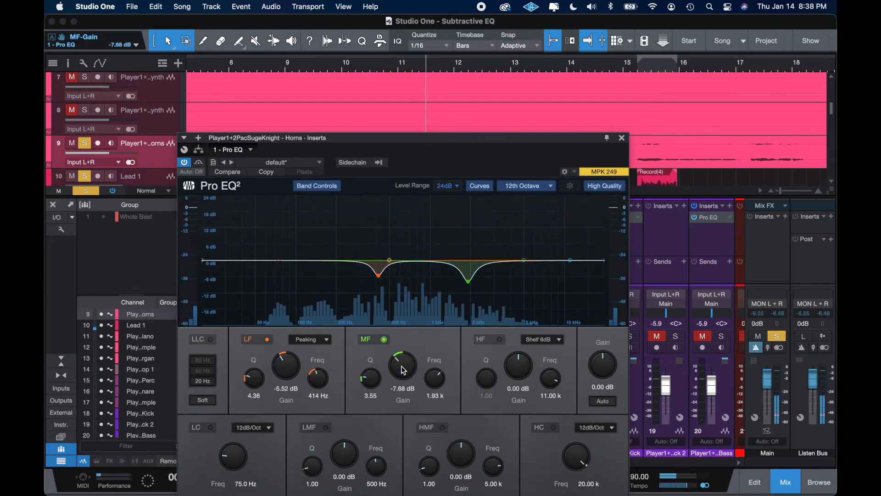
drag(403, 364, 402, 369)
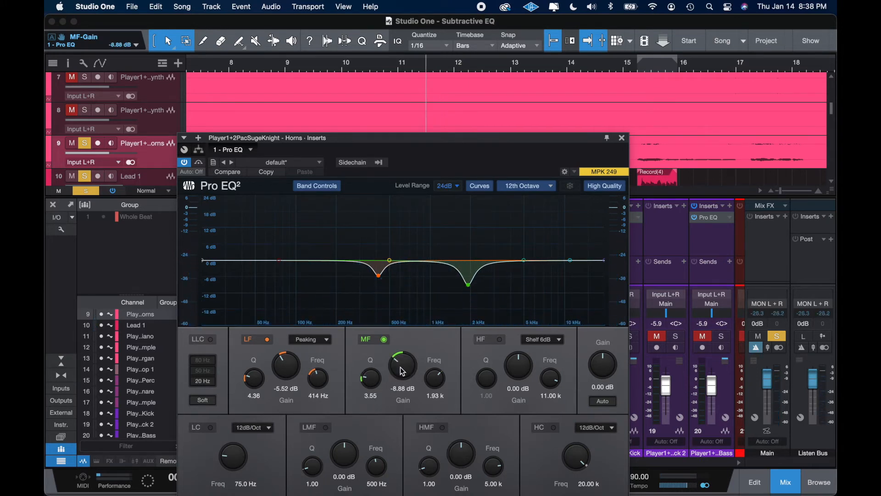
key(super+s)
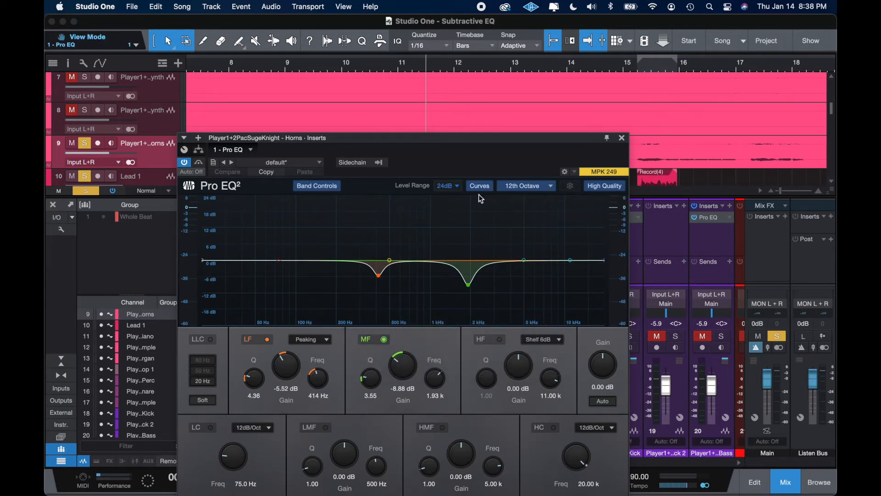
Step: Play Horns and Lead 1 together to hear the two EQ cuts, moving the Pro EQ window to see the tracks
key(space)
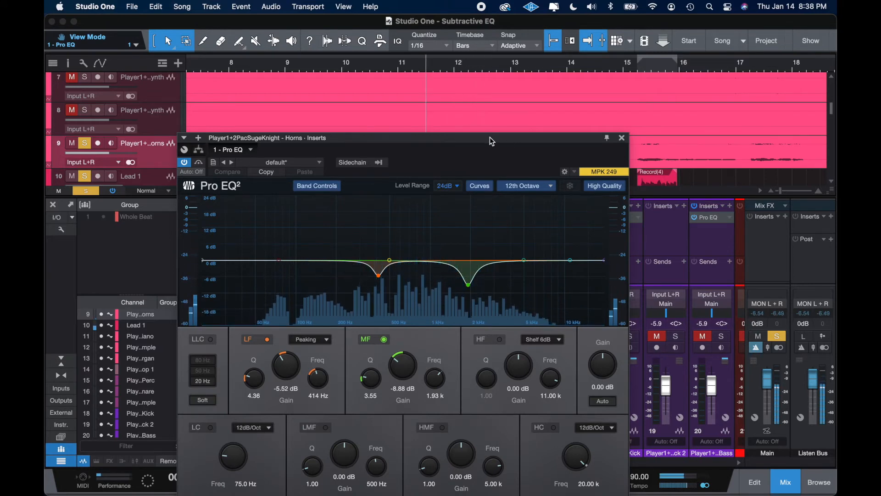
drag(490, 137, 498, 191)
key(space)
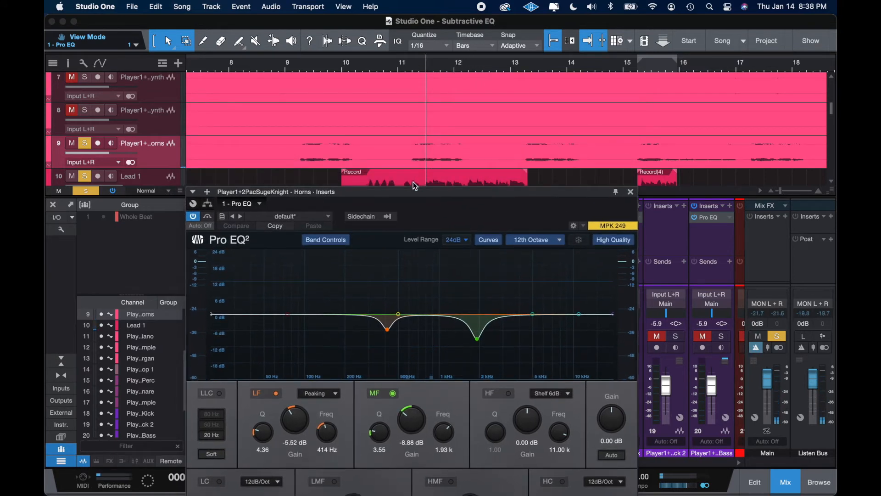
drag(411, 192, 424, 105)
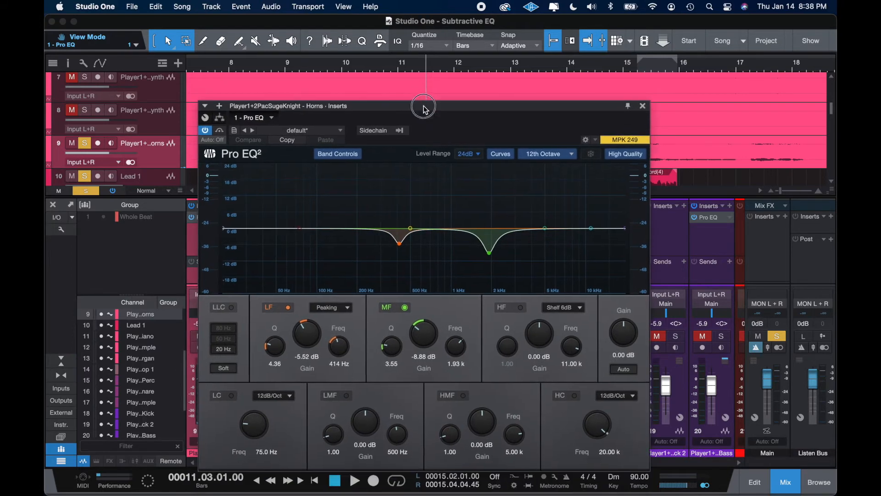
Step: Enable the Horns' LC filter at 163 Hz, audition it, and save the song with the Pro EQ closed
click(303, 228)
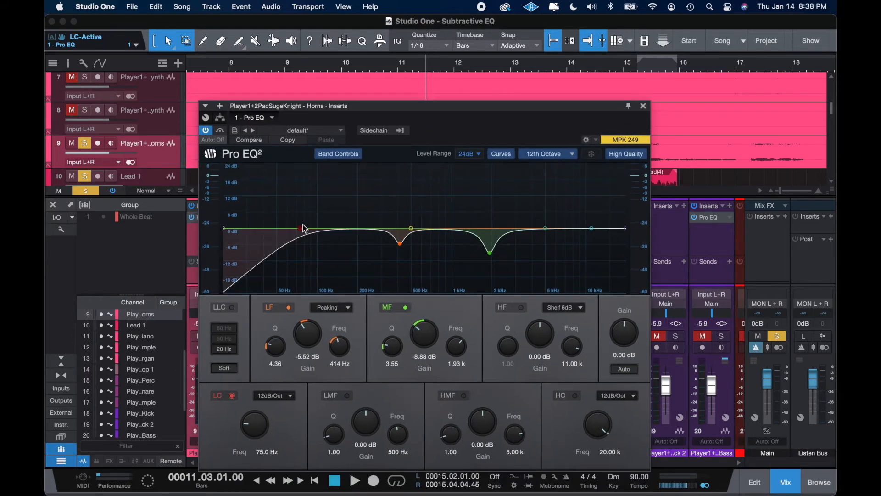
drag(300, 231, 346, 228)
key(space)
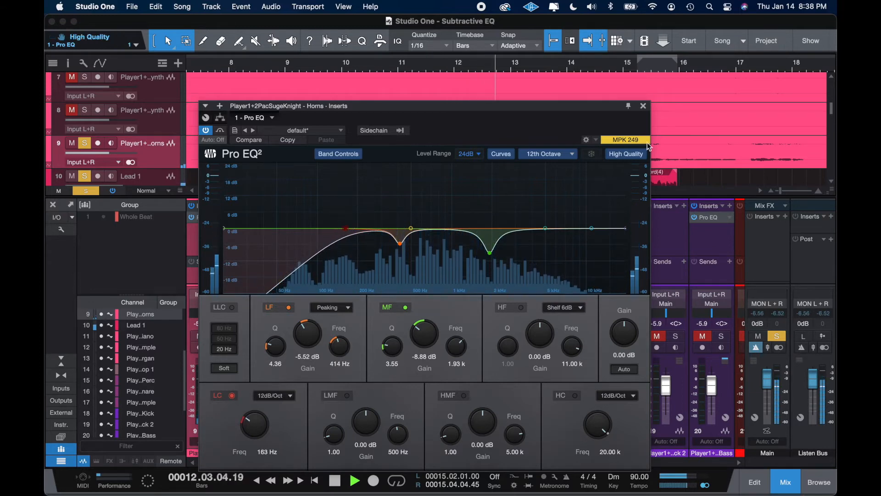
key(space)
click(643, 106)
key(super+s)
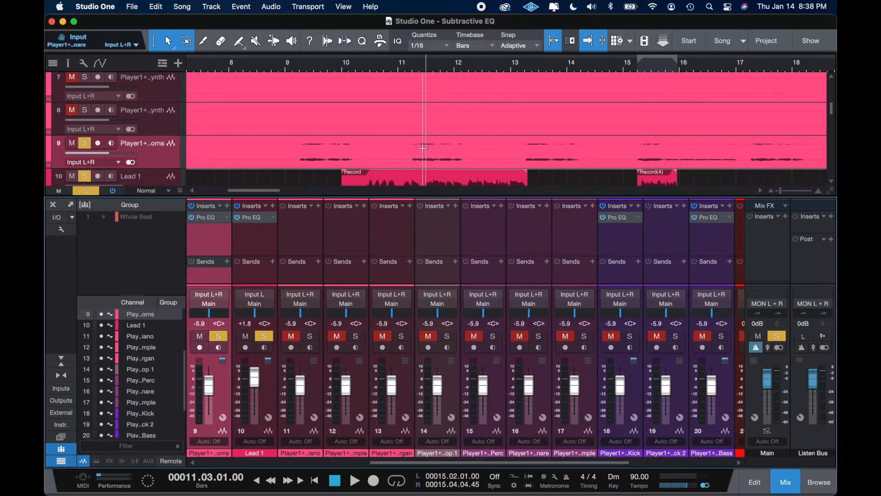
Step: Hide the mixer, clear all solos, and play the full mix through Lead 1's first clip, restarting from bar 11
scroll(135, 131, down, 1)
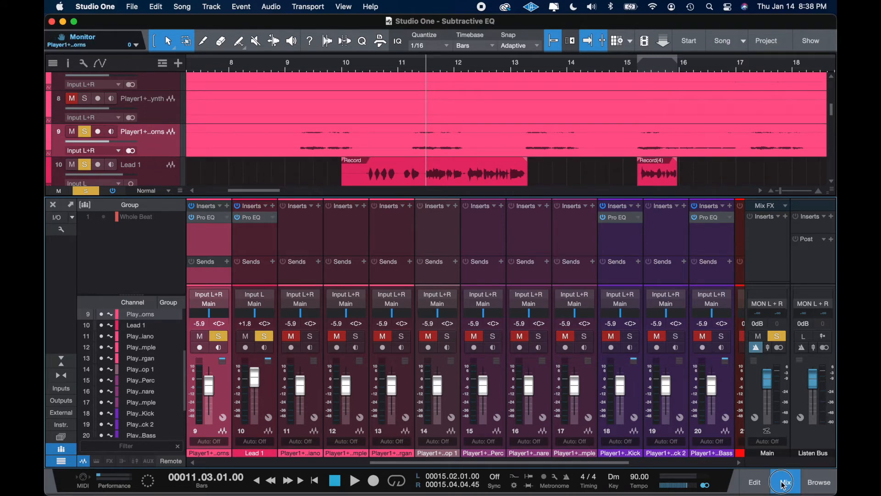
key(F3)
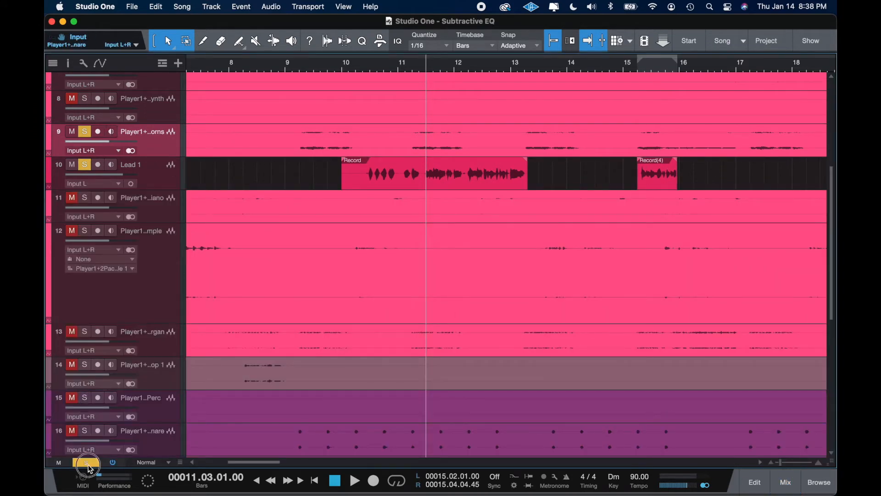
click(86, 462)
click(335, 166)
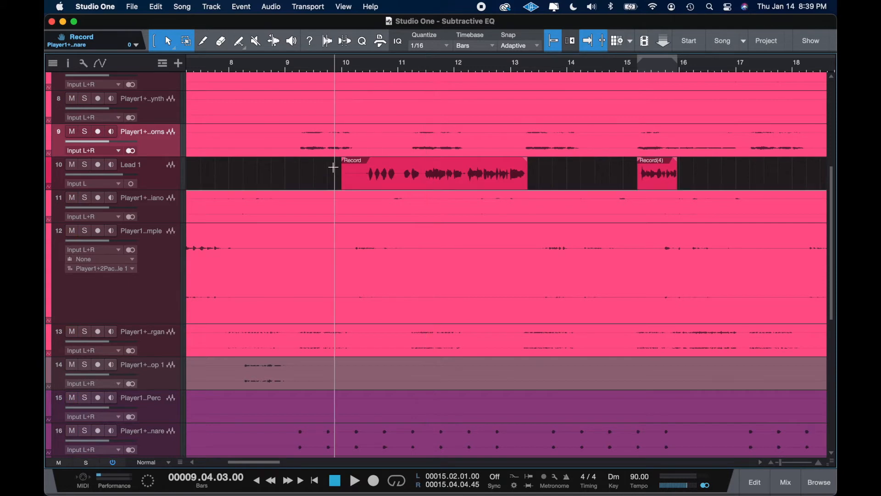
key(space)
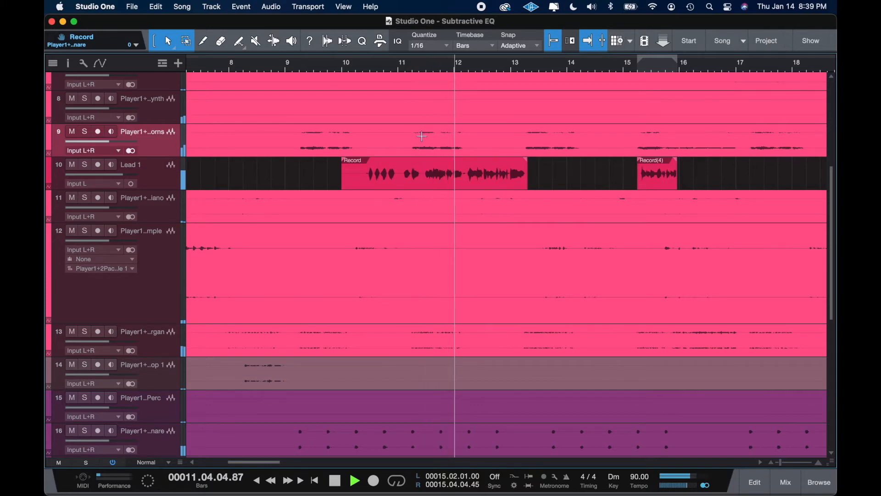
click(399, 132)
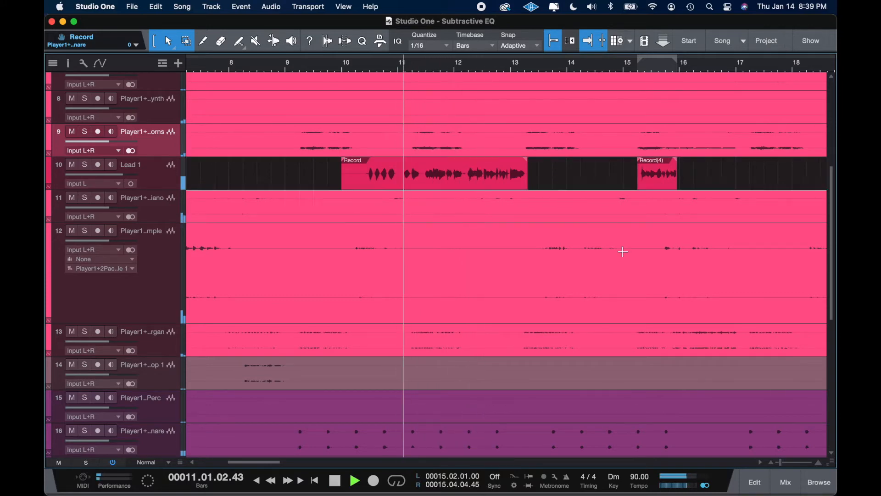
Step: Show the mixer and play the full mix from bar 11 with the Horns' Pro EQ bypassed, and again with it enabled
click(775, 479)
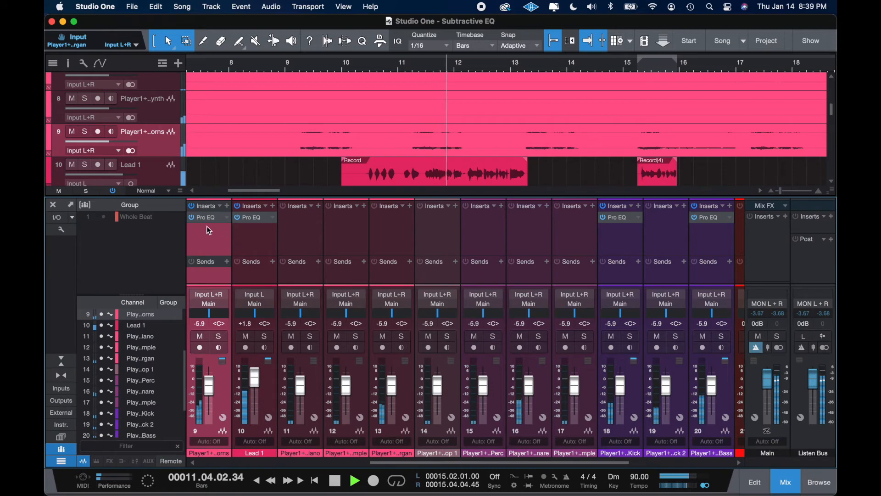
key(space)
click(192, 217)
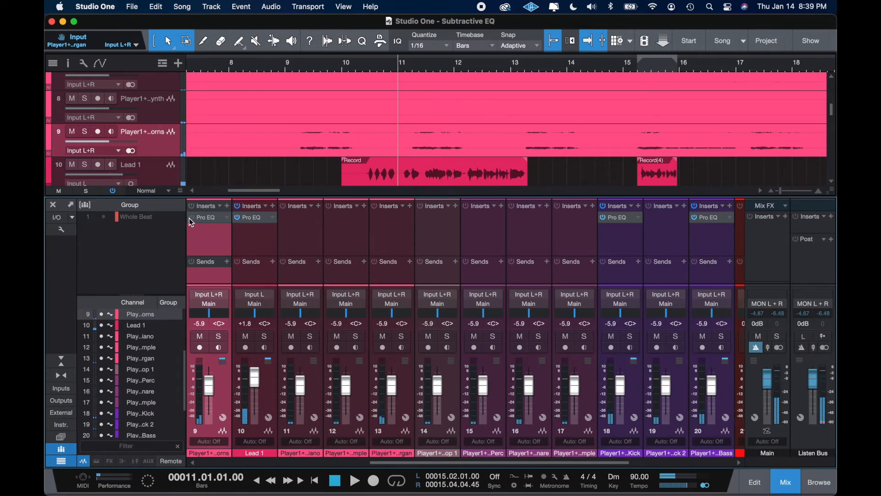
key(space)
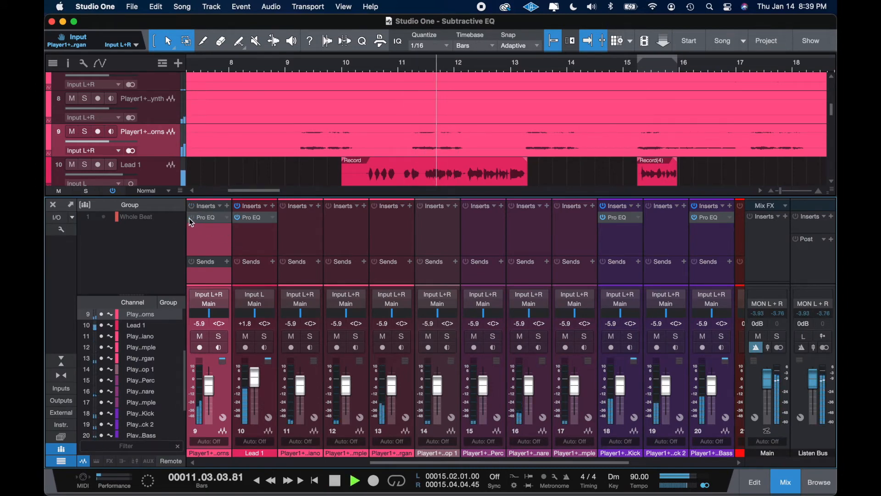
key(space)
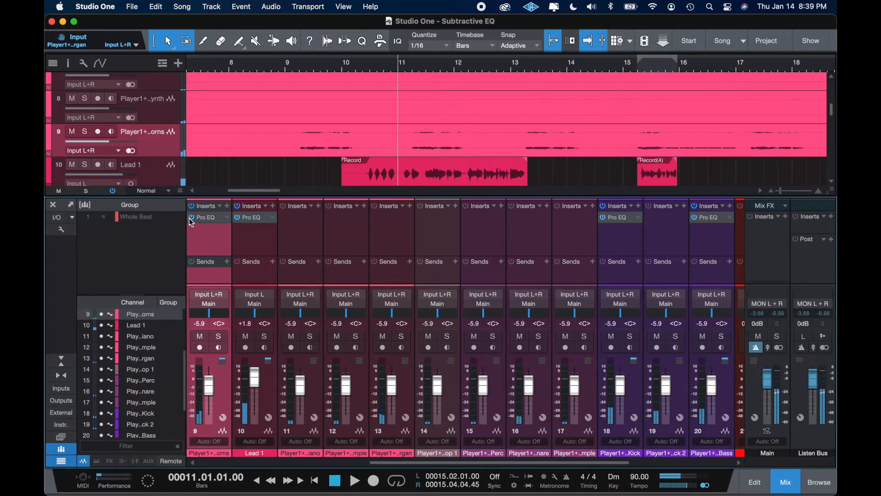
key(space)
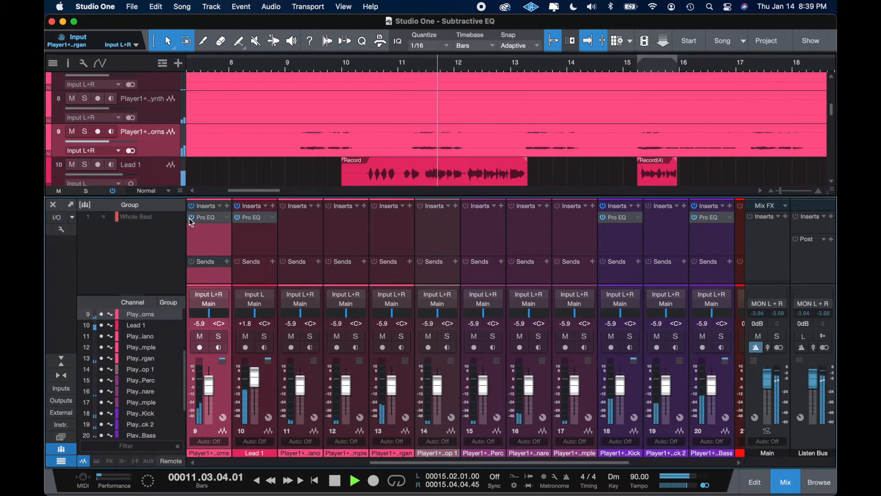
key(space)
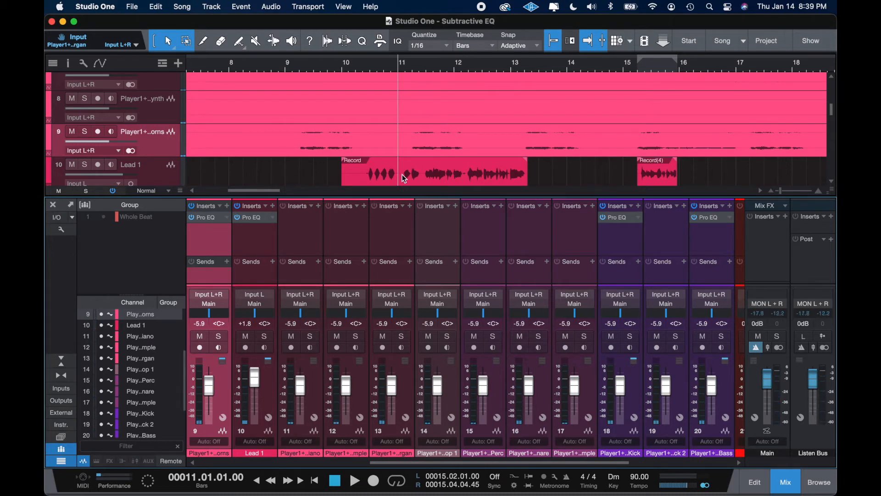
Step: Bring the Horns and Lead 1 tracks into view above the mixer and select the Lead 1 track
click(787, 491)
scroll(559, 238, up, 2)
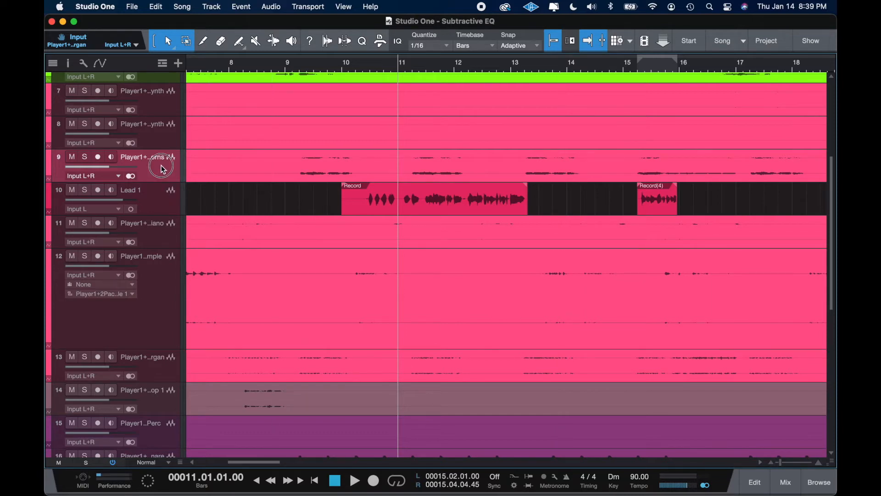
key(F3)
scroll(162, 175, down, 1)
scroll(162, 175, down, 3)
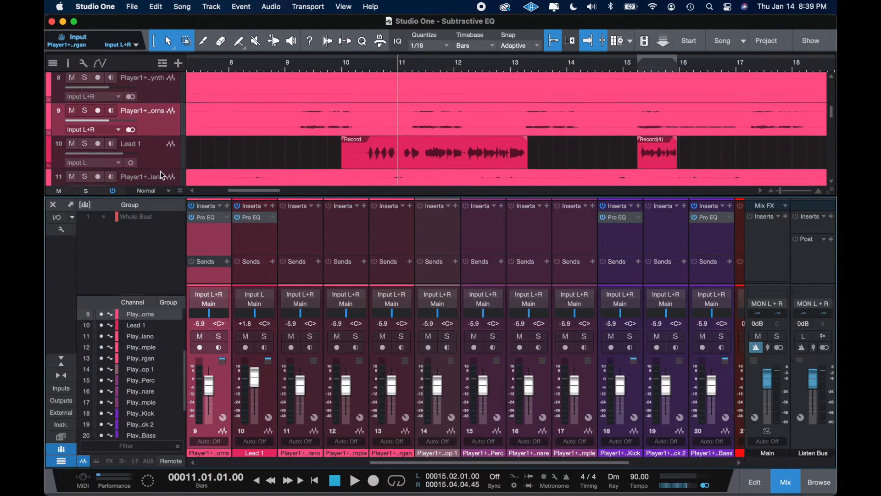
click(154, 150)
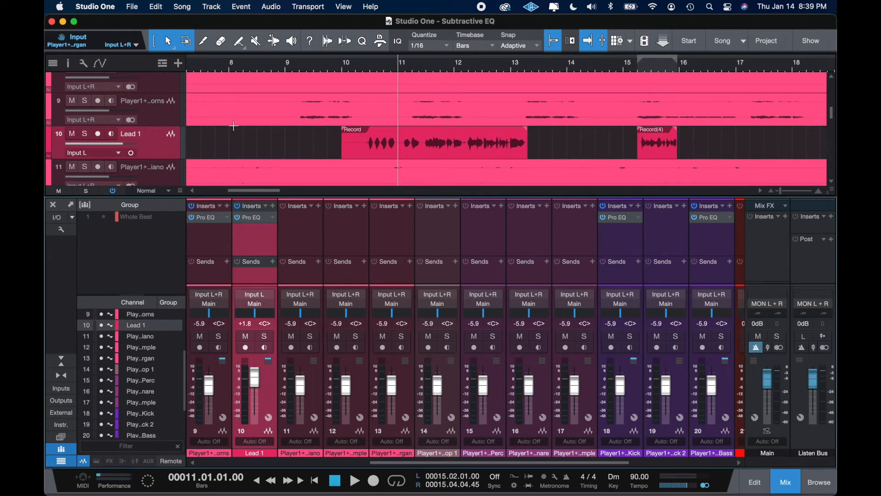
Step: Examine the band cuts and low-cut filter in the Horns' Pro EQ, leaving its window closed
click(201, 217)
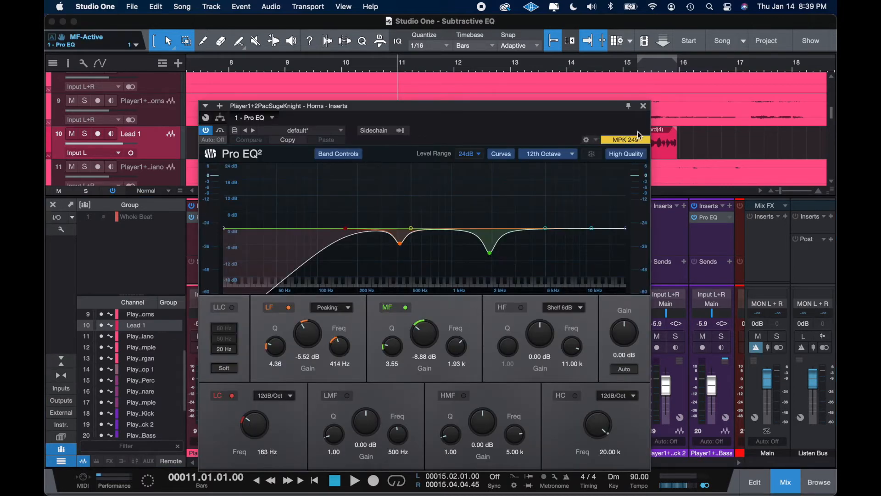
click(644, 107)
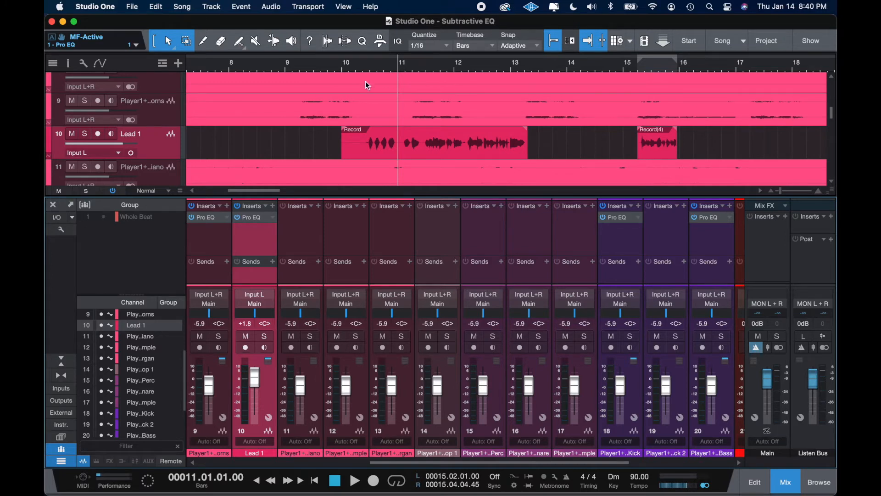
click(209, 218)
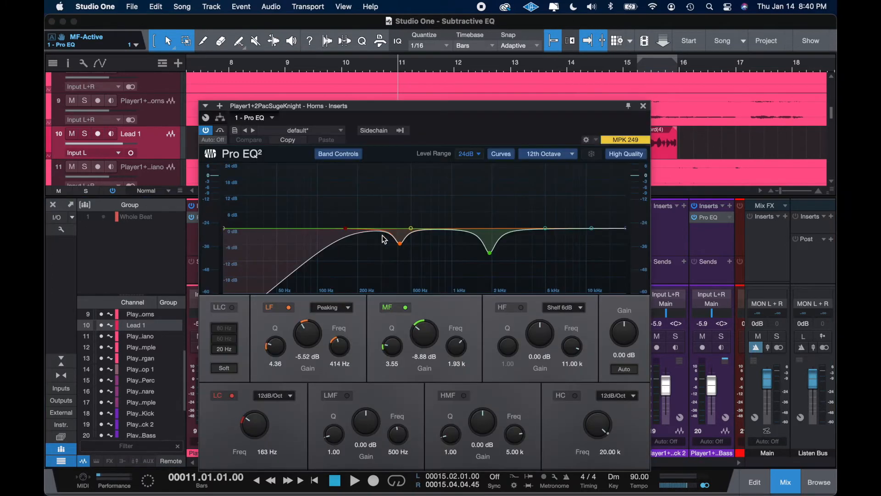
click(643, 105)
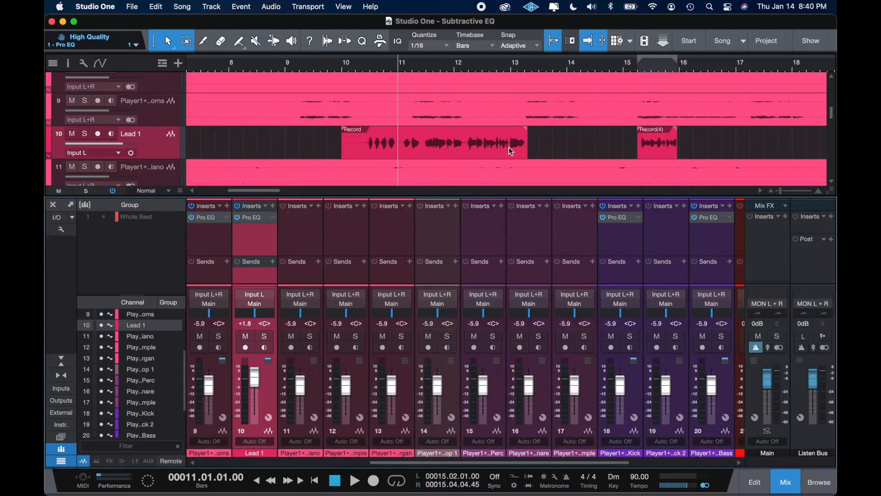
Step: Play the full mix from bar 11 while looking through the other tracks for one that overlaps the Lead 1 vocal
key(space)
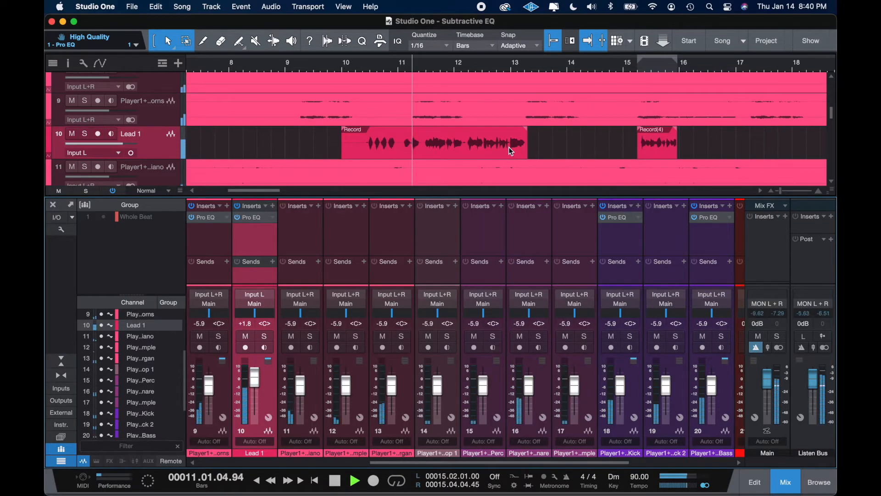
scroll(487, 133, up, 5)
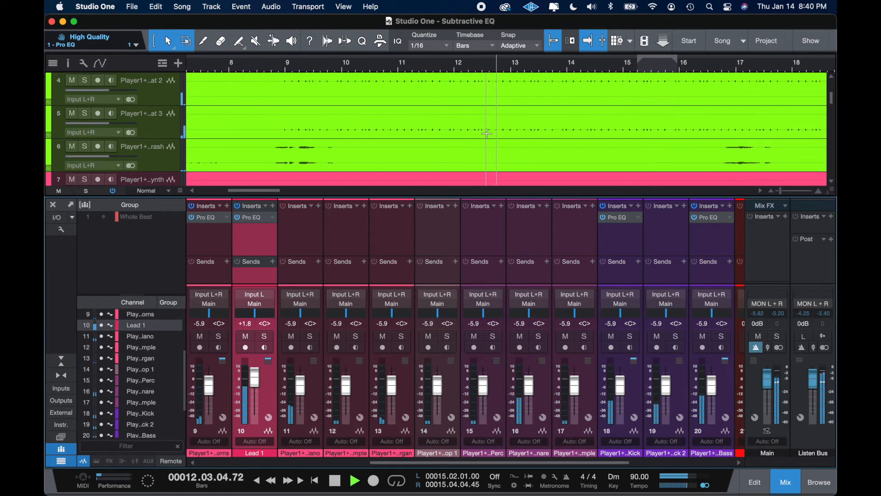
scroll(487, 134, down, 3)
scroll(486, 133, down, 5)
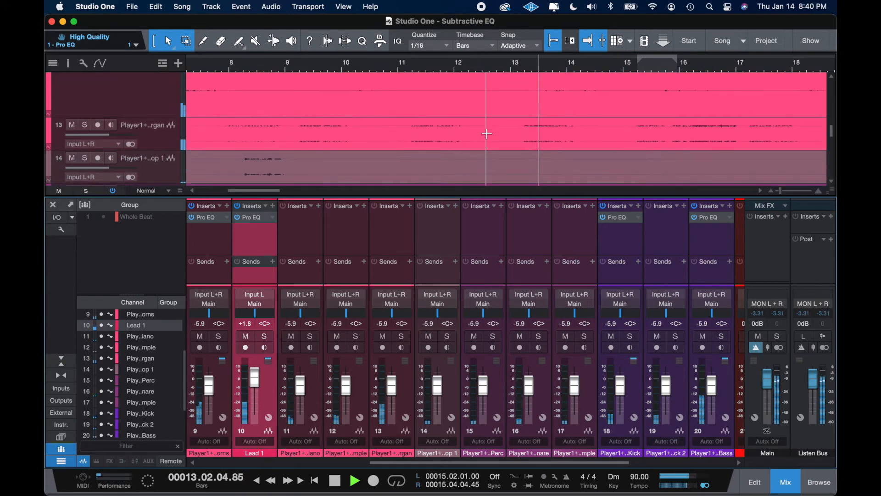
key(space)
Step: Audition the Organ track soloed from bar 11, and unsolo it once playback is stopped
key(space)
click(90, 125)
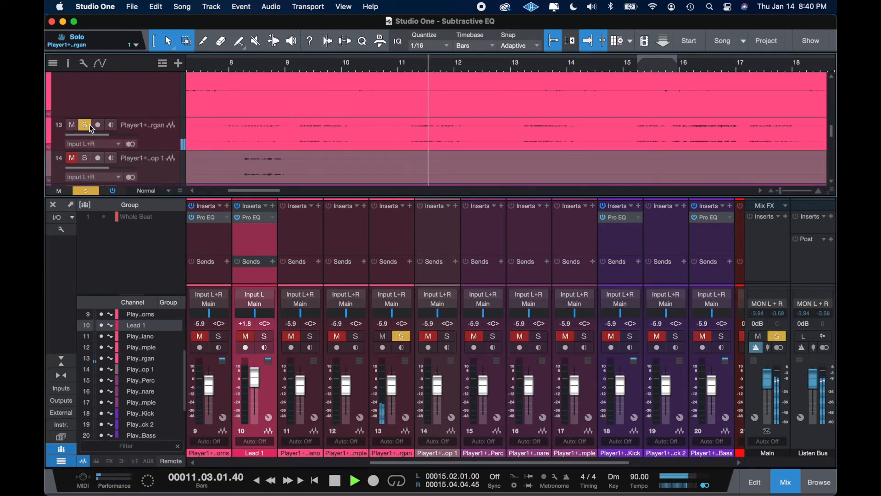
key(space)
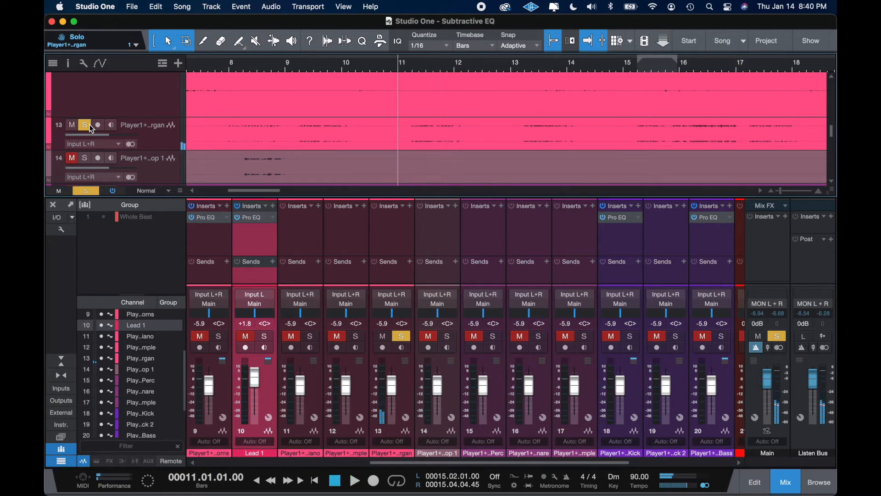
click(84, 125)
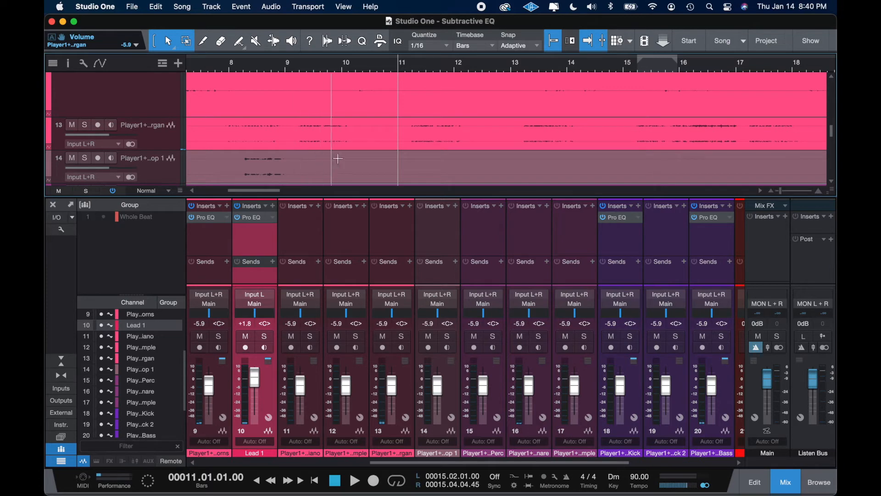
Step: Insert Pro EQ on the Organ track and play briefly from bar 11 to view its frequency spectrum
click(408, 124)
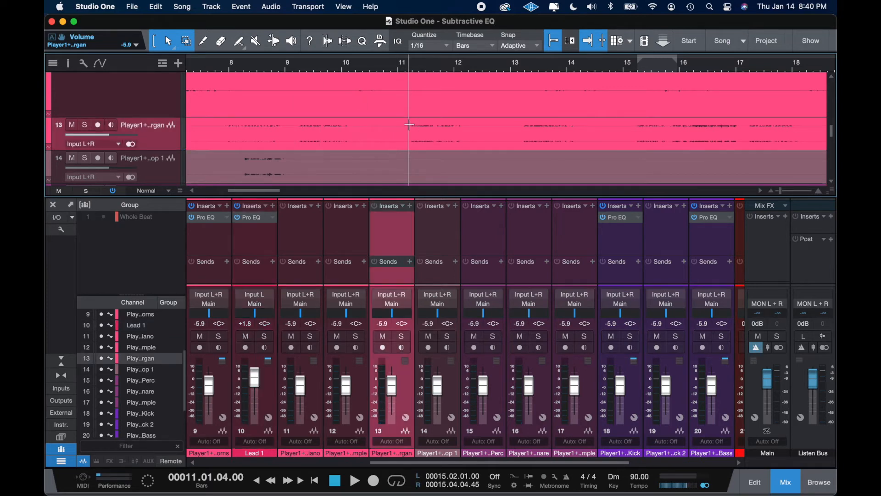
click(410, 207)
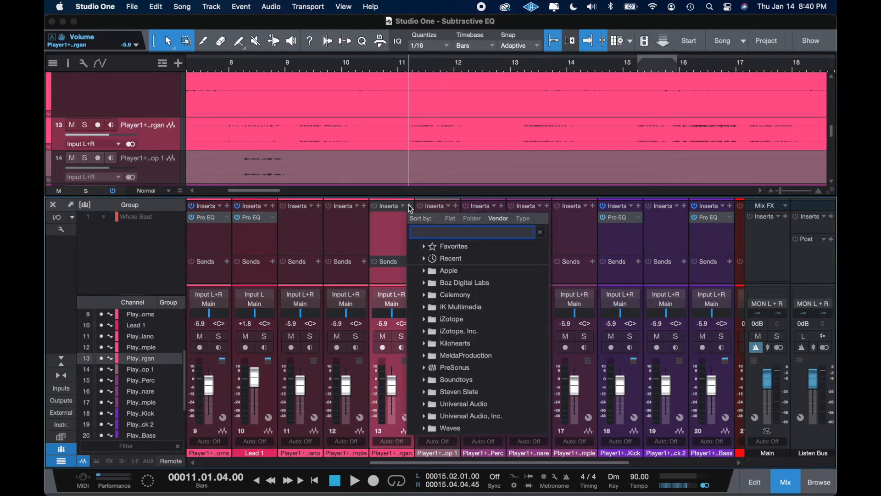
text(eq)
click(422, 269)
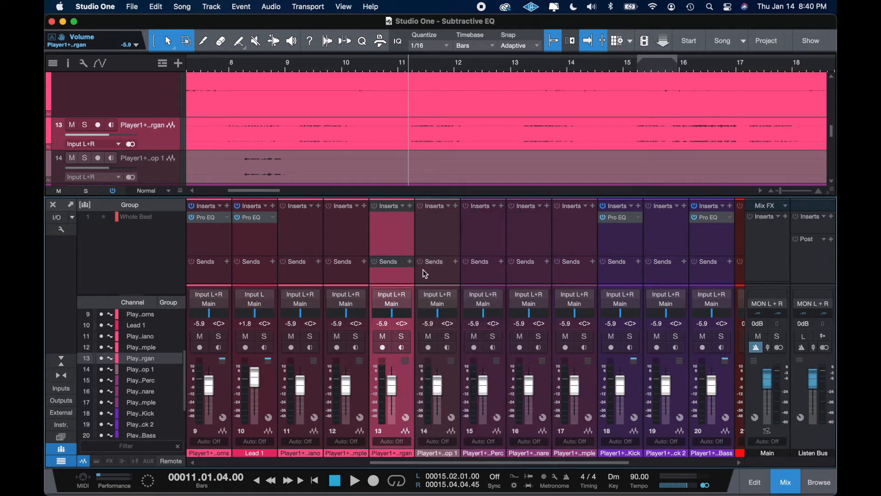
key(space)
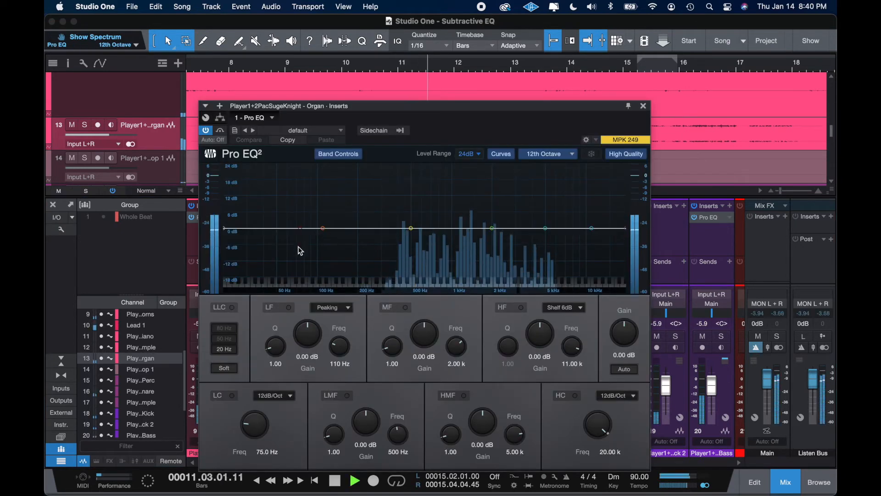
key(space)
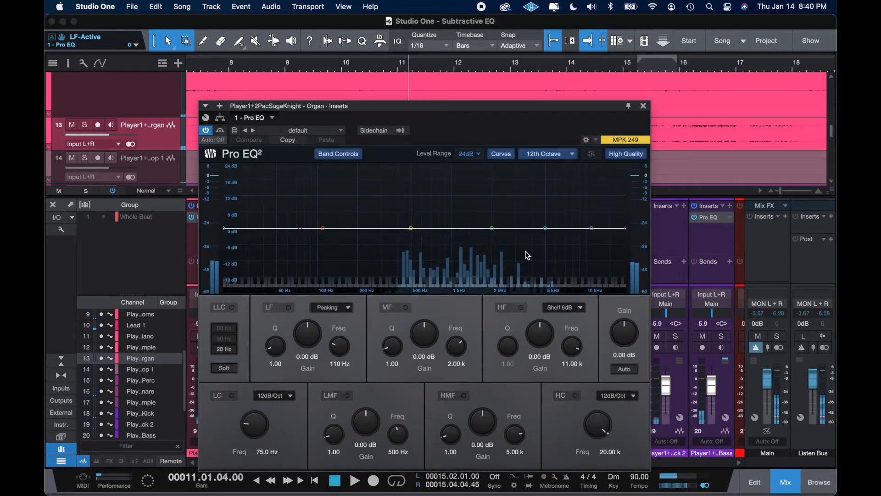
Step: Cut the Organ's MF band to -4.57 dB at 2.06 kHz with a Q of 2.81, and start playback to hear it
drag(492, 228, 495, 241)
drag(393, 345, 419, 341)
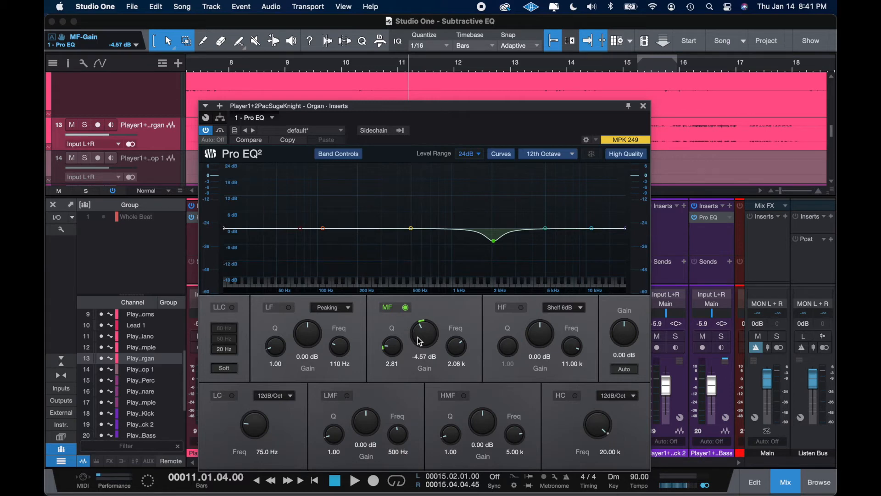
key(space)
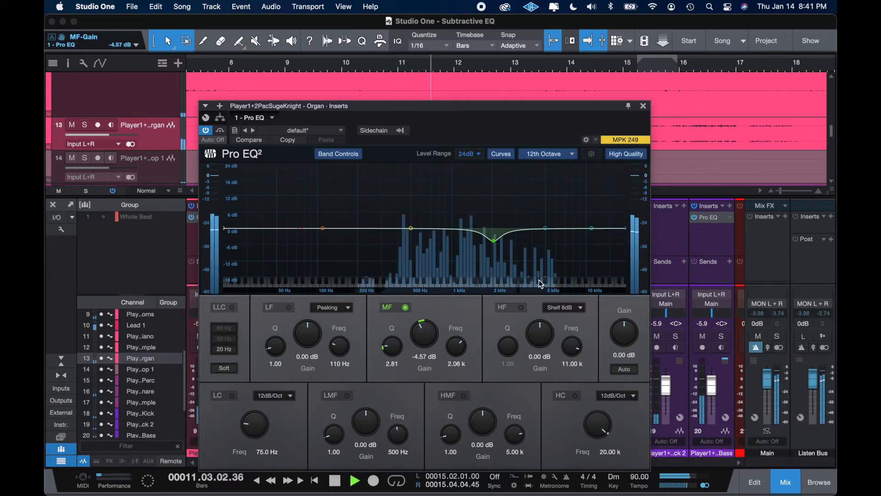
Step: Disable the Organ's MF band during playback to compare, then stop playback and re-enable the band
double_click(494, 241)
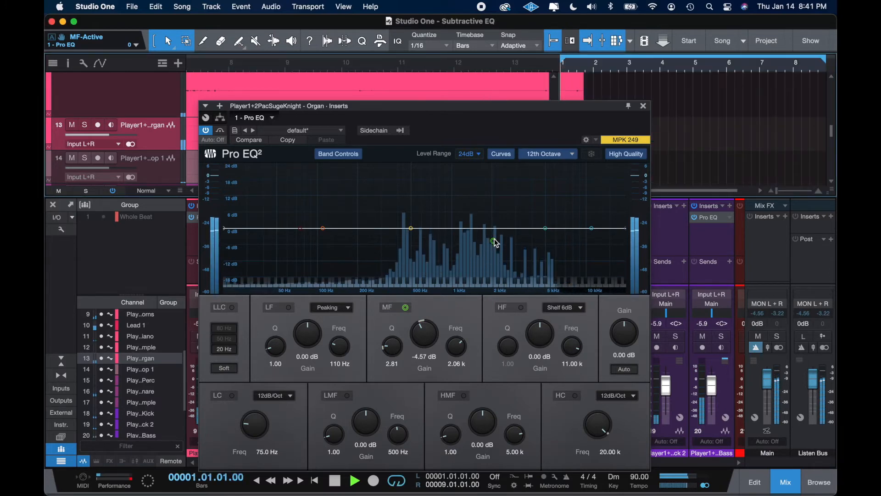
key(space)
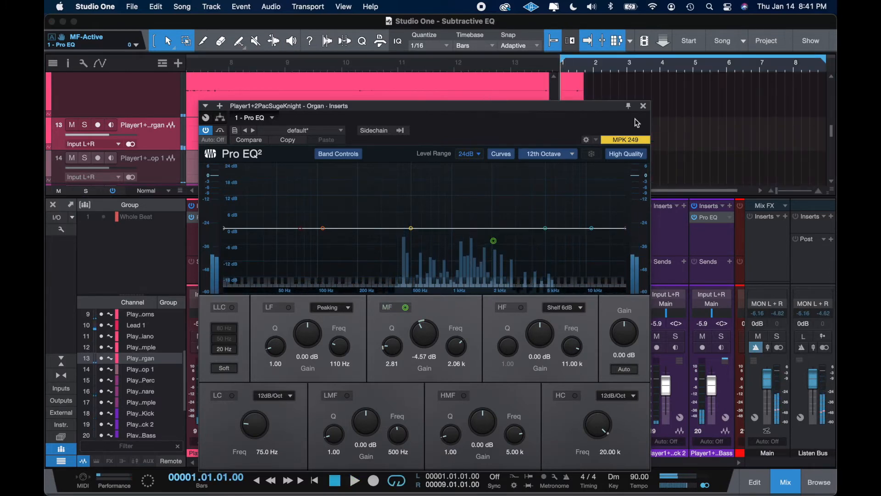
double_click(495, 241)
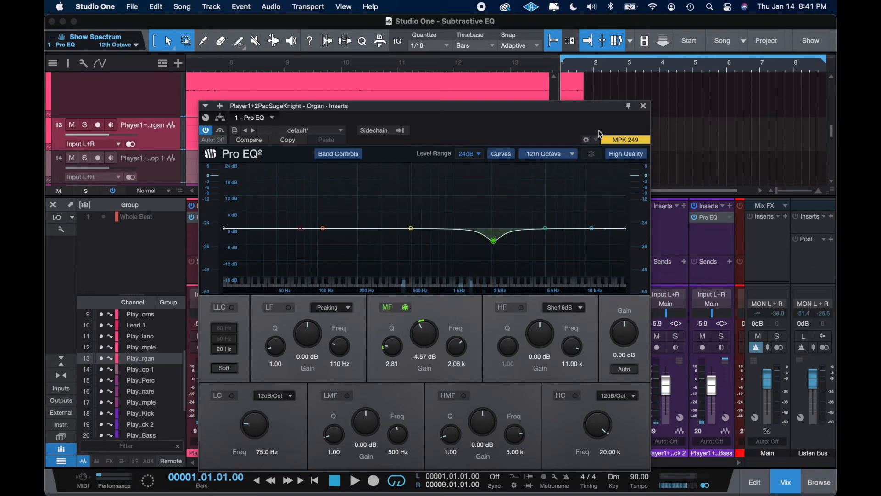
Step: Undo the last MF band activation on the Organ's Pro EQ, then reopen the plugin and re-enable the band
click(643, 105)
click(156, 7)
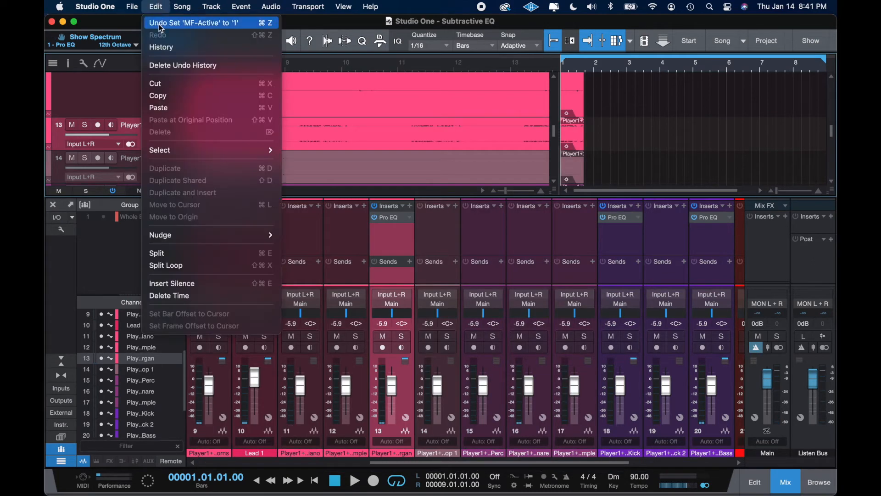
click(159, 23)
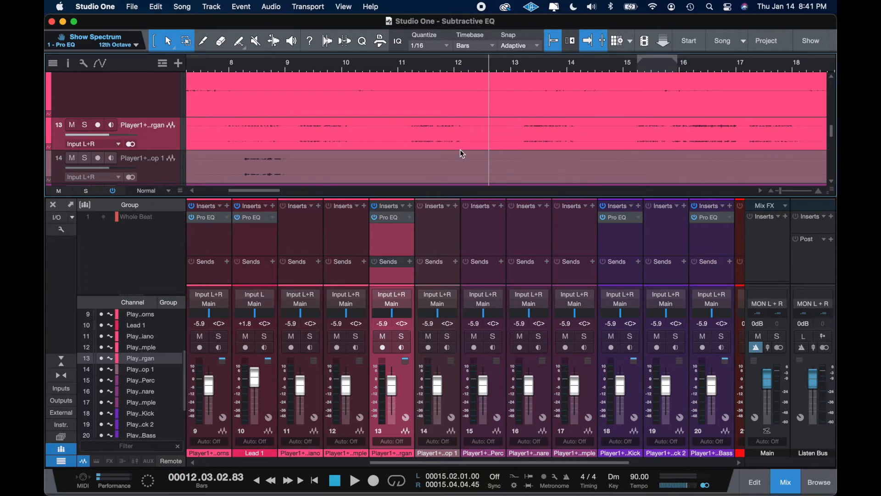
click(387, 218)
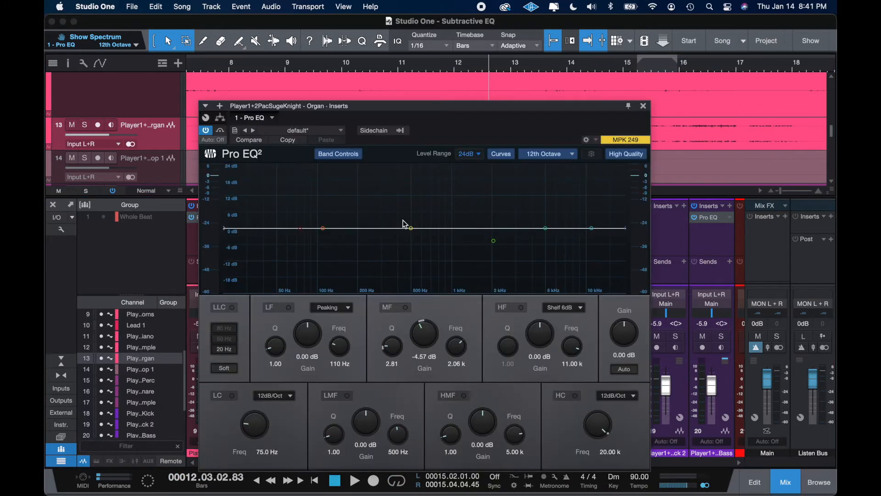
click(493, 241)
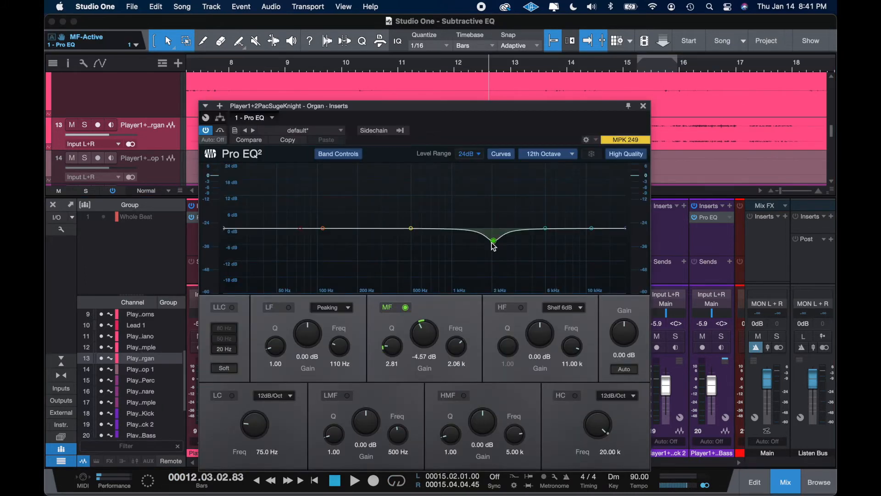
Step: Set the Organ's LC filter to 422 Hz in Pro EQ, play briefly to hear it, and close the plugin
click(644, 106)
click(393, 224)
drag(304, 229, 403, 227)
key(space)
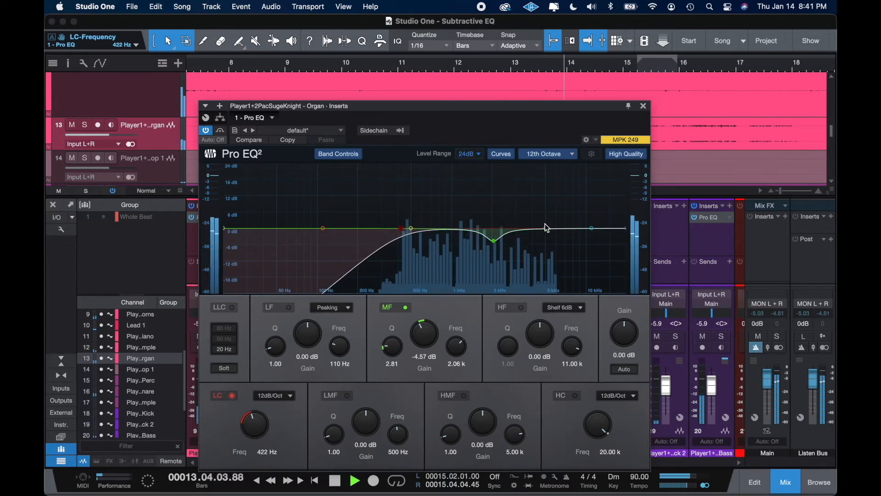
key(space)
click(643, 106)
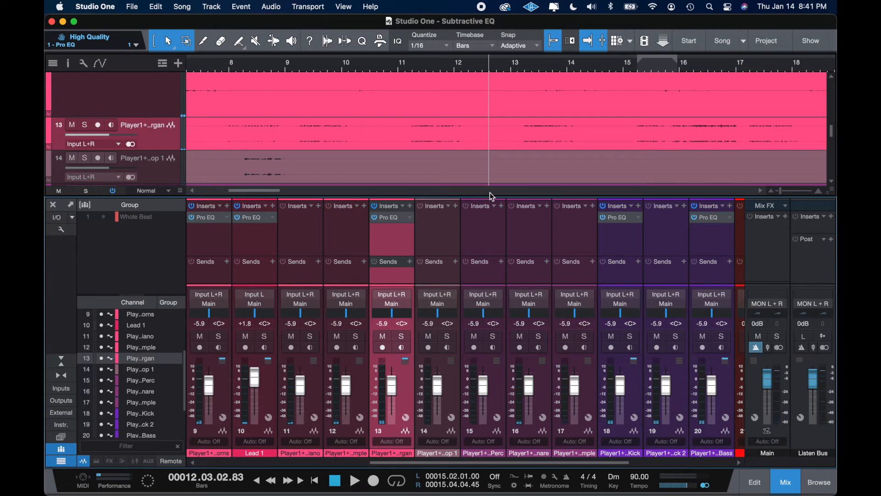
Step: Play the mix from bar 12 with the mixer hidden, look over the lower tracks, and stop playback
key(space)
click(786, 482)
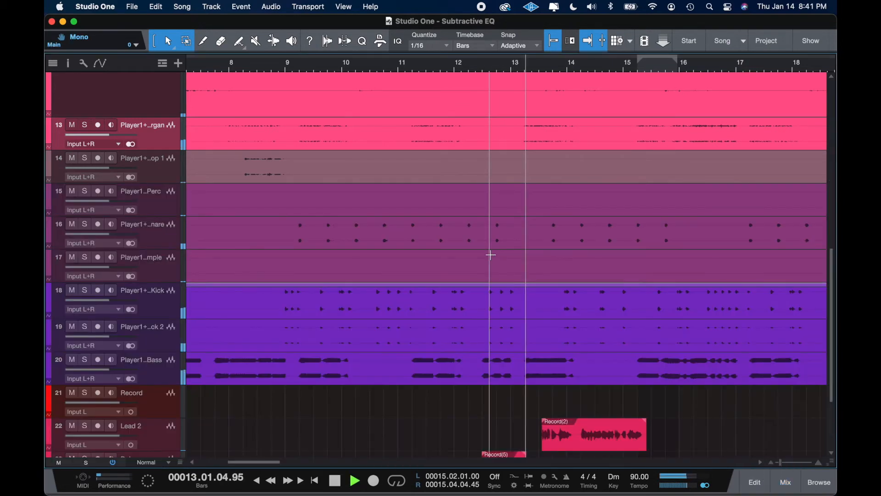
scroll(507, 313, down, 5)
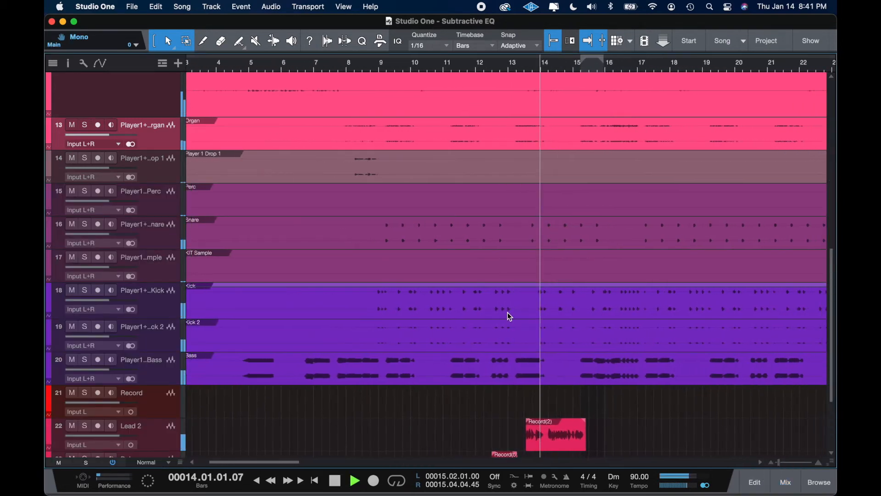
scroll(507, 316, down, 2)
scroll(508, 316, down, 3)
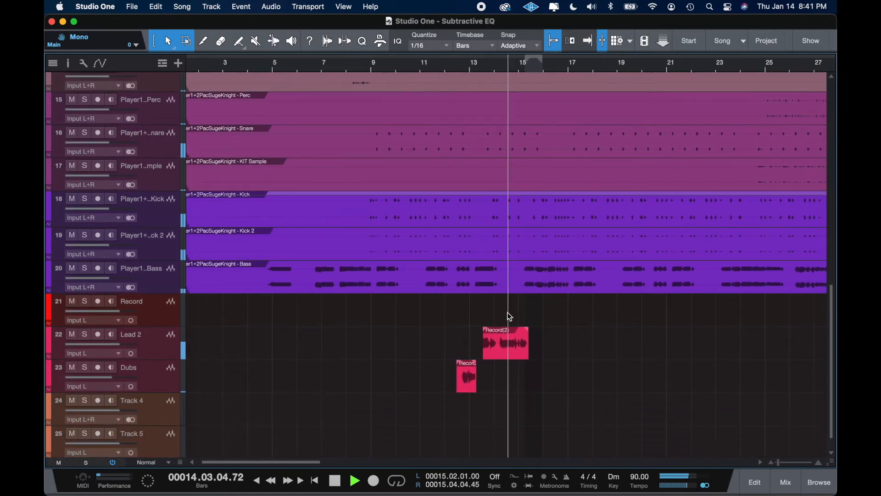
key(space)
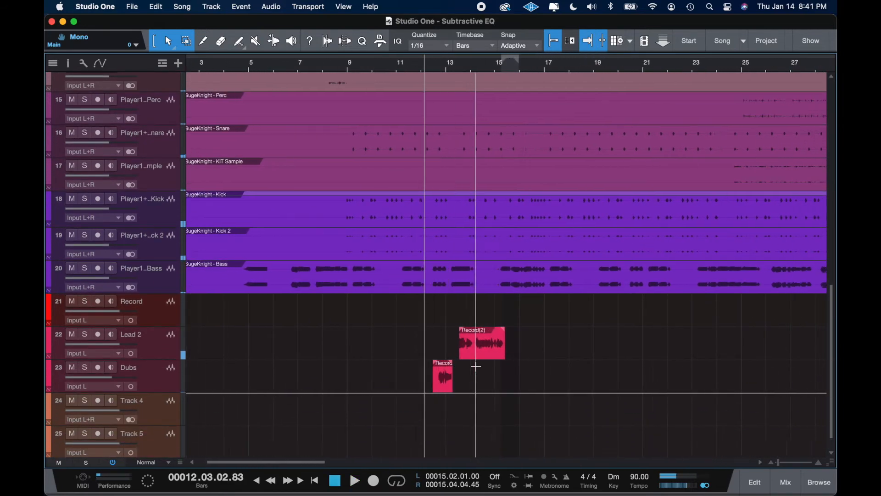
Step: Move the Lead 1 track down the track list to between Record and Lead 2
scroll(476, 366, up, 4)
scroll(476, 366, down, 1)
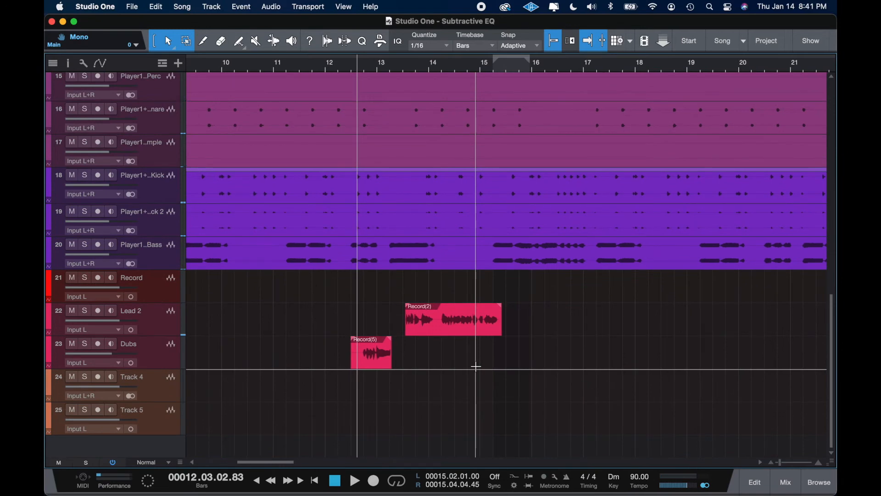
scroll(476, 366, up, 8)
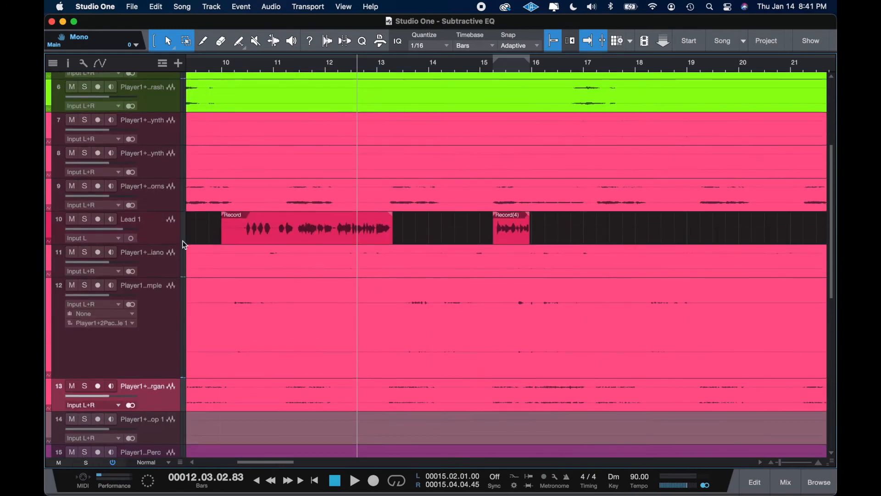
click(155, 232)
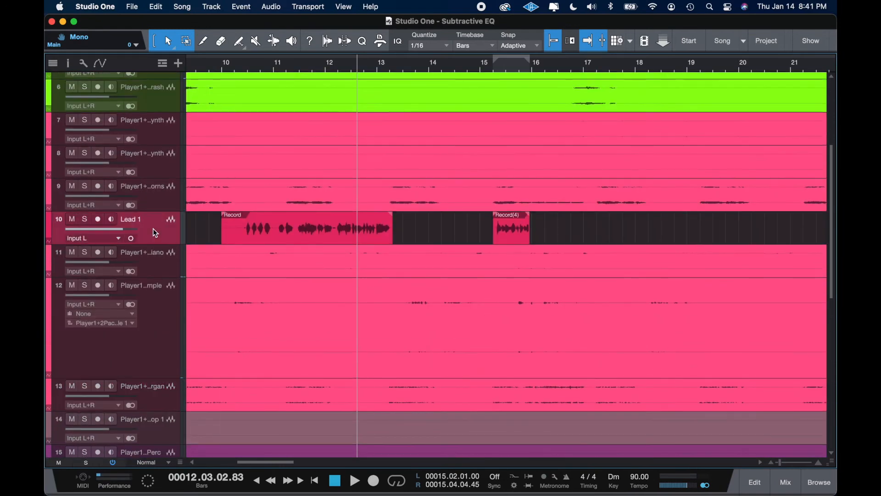
drag(155, 232, 155, 410)
scroll(148, 345, down, 5)
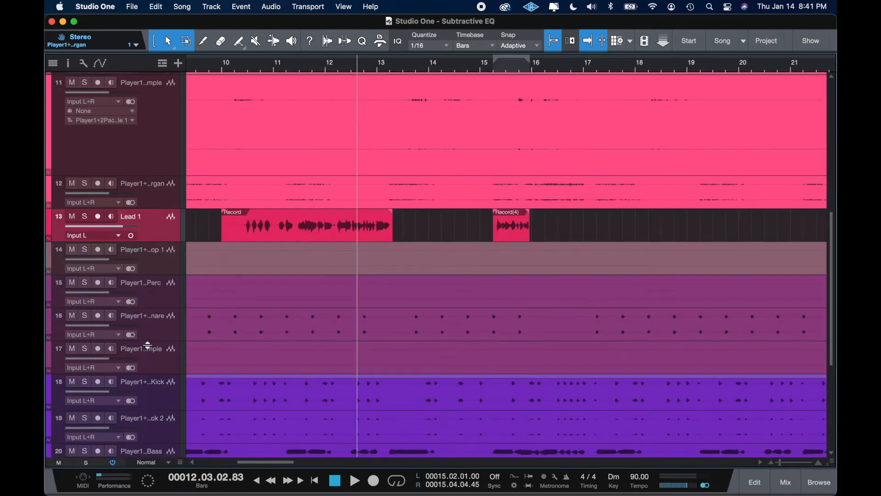
scroll(147, 345, down, 4)
click(159, 334)
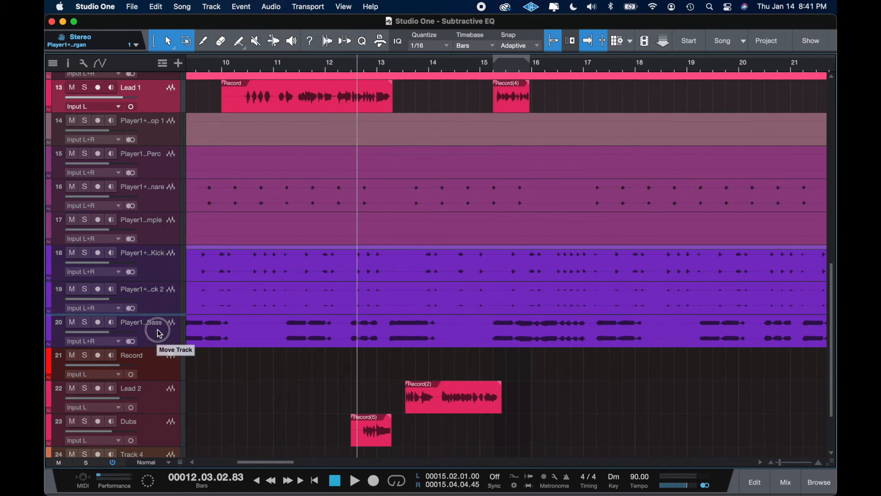
drag(159, 334, 165, 362)
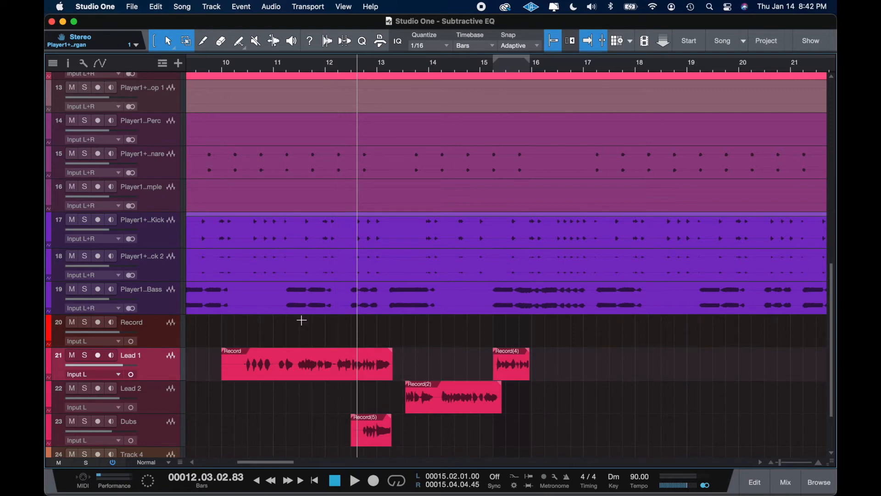
Step: Examine the Kick, Kick 2 and Bass tracks around bars 5 to 11, and place the playback position at bar 9
click(158, 224)
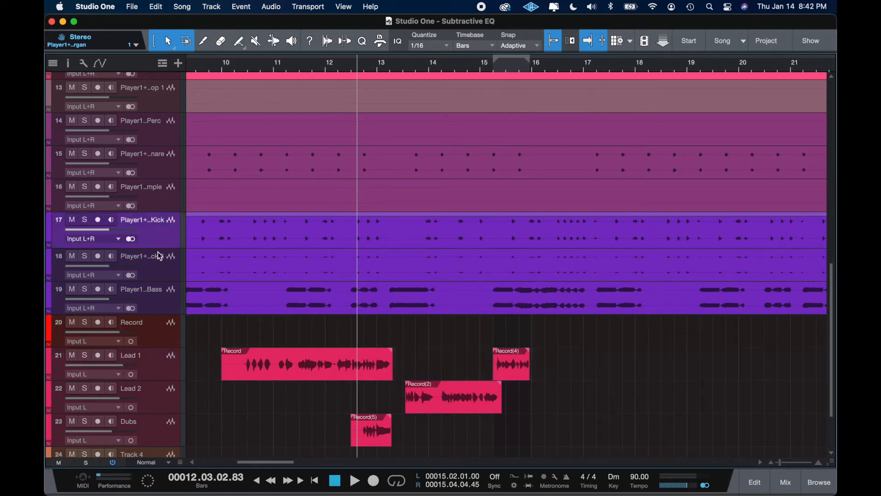
click(158, 267)
click(158, 292)
scroll(257, 281, up, 5)
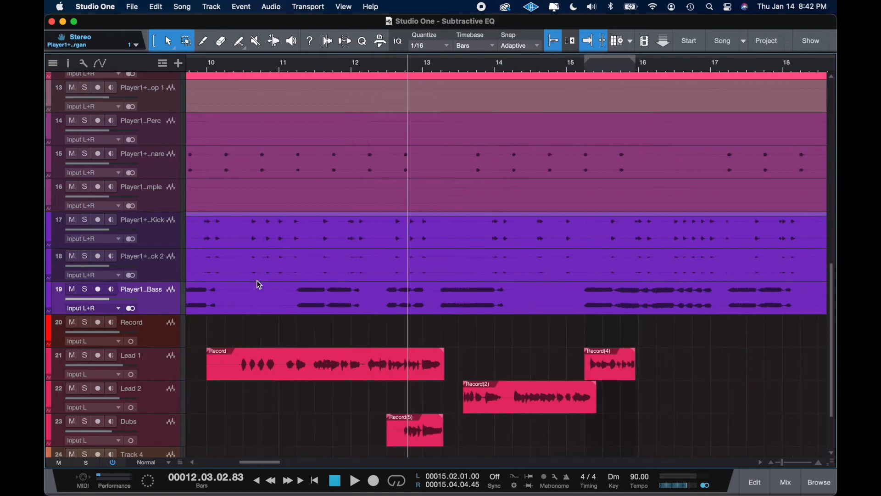
scroll(257, 281, left, 10)
scroll(257, 281, right, 1)
scroll(257, 284, right, 1)
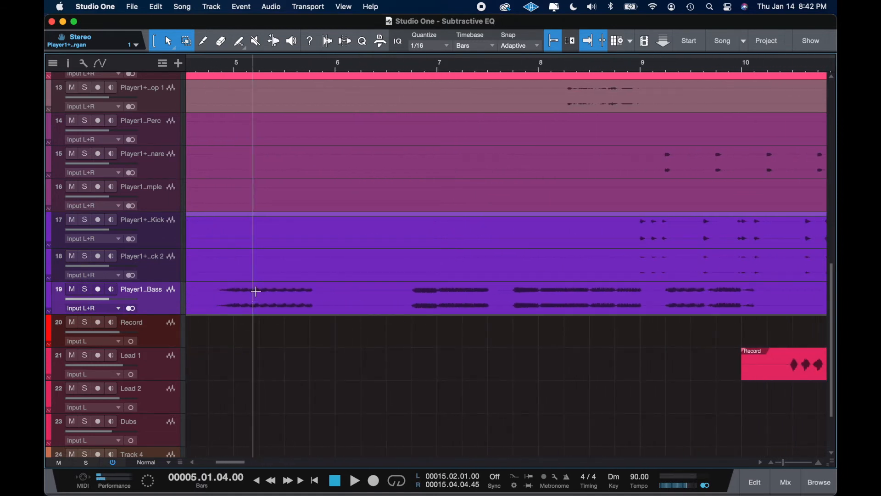
scroll(318, 291, right, 2)
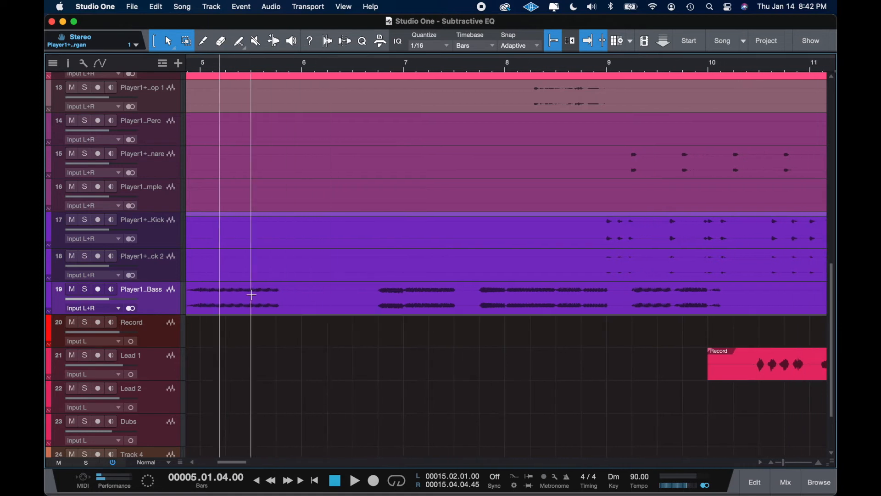
scroll(630, 257, right, 2)
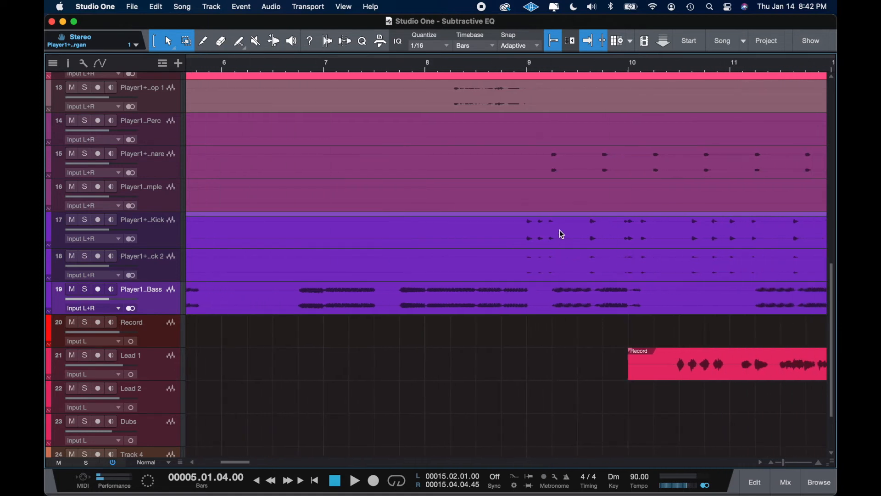
double_click(525, 224)
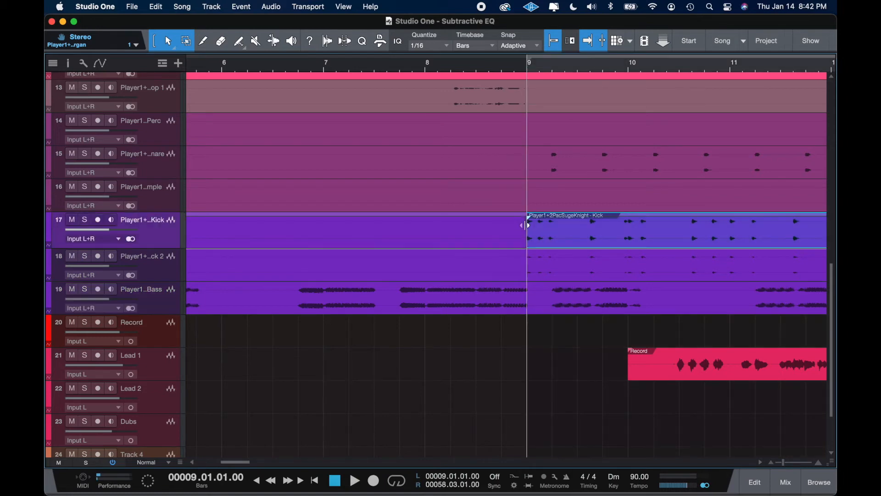
click(517, 241)
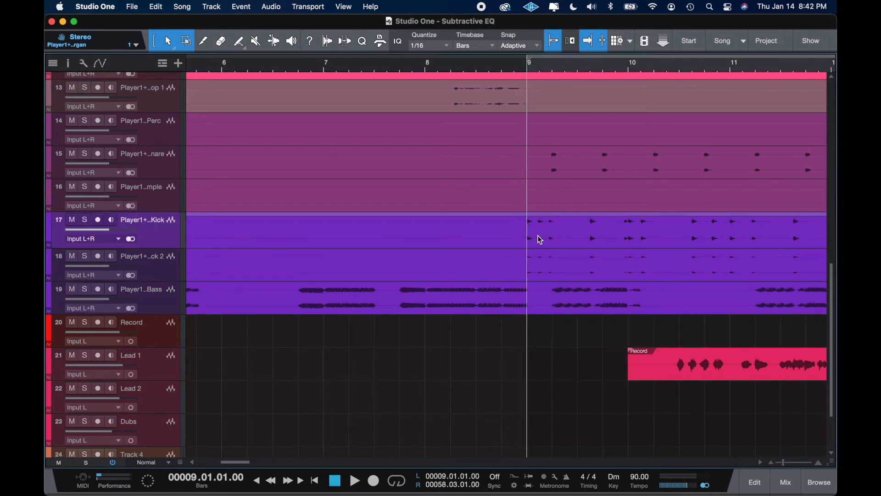
Step: Show the mixer, inspect the low-frequency curve in the Kick's Pro EQ, then close the plugin and hide the mixer
key(F3)
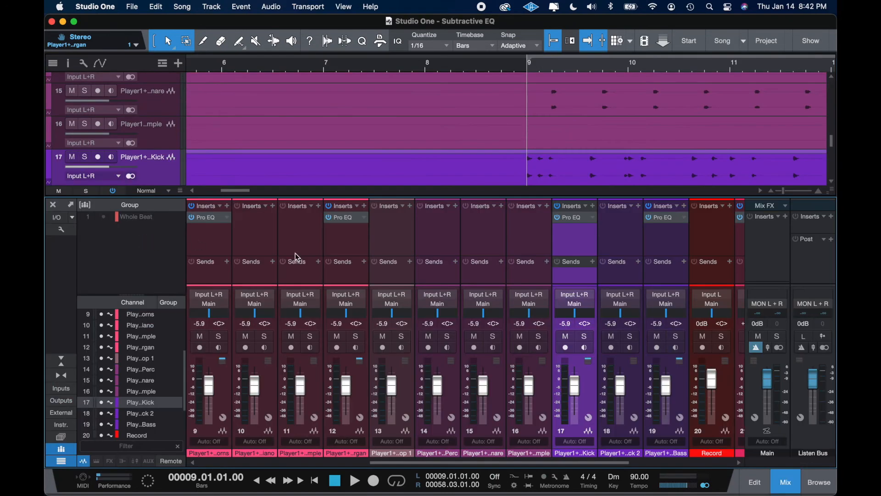
click(580, 242)
click(574, 218)
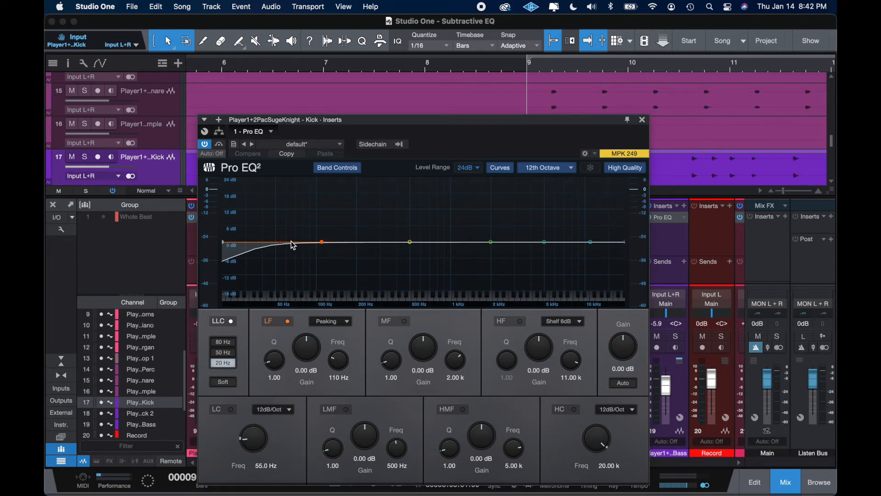
click(643, 119)
scroll(520, 122, down, 1)
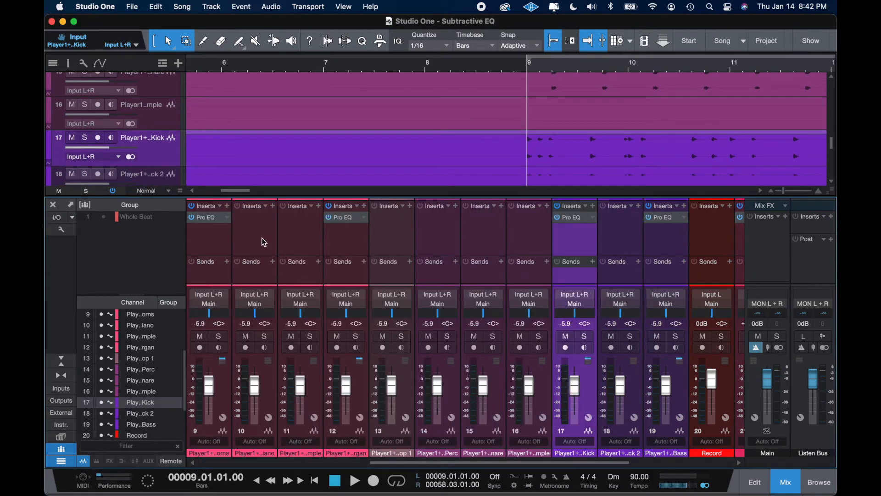
click(785, 482)
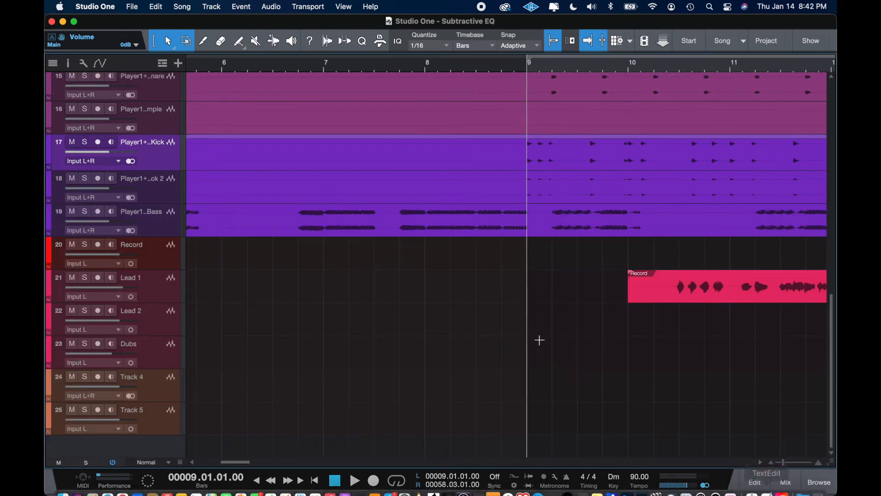
Step: Play the Lead 1 vocal with the beat from bar 10.2, and stop shortly after
scroll(611, 348, right, 5)
scroll(611, 347, right, 1)
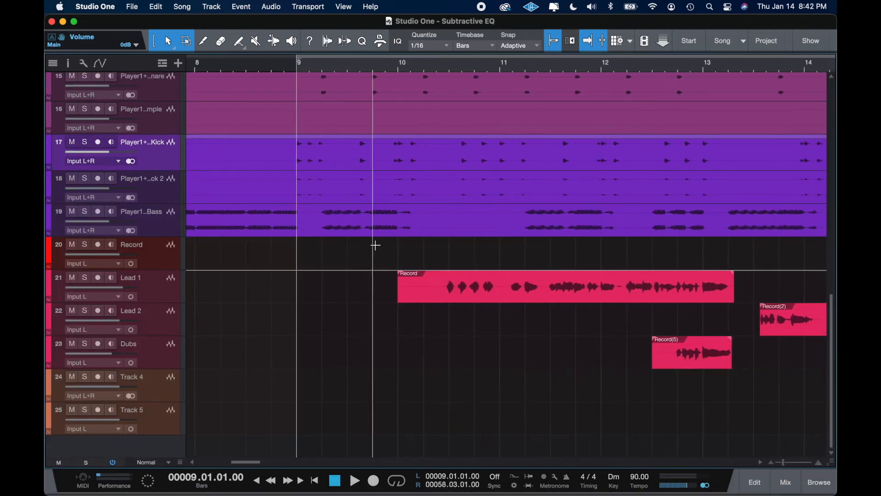
click(444, 281)
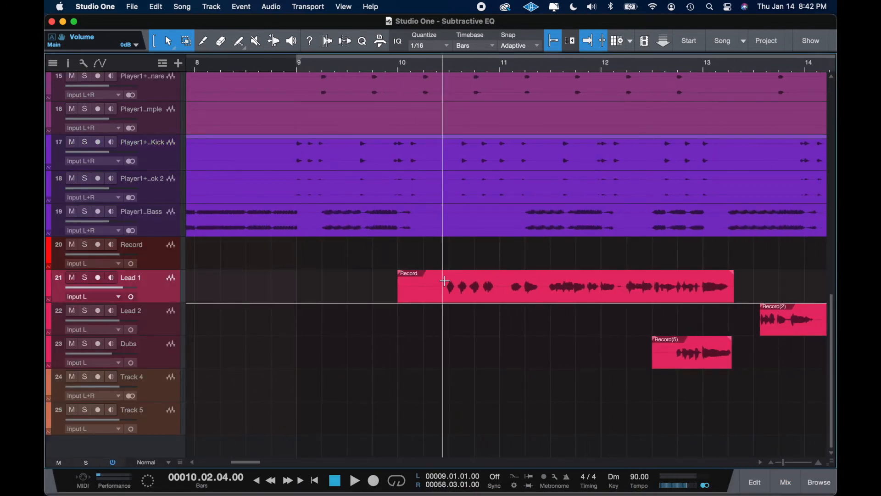
key(space)
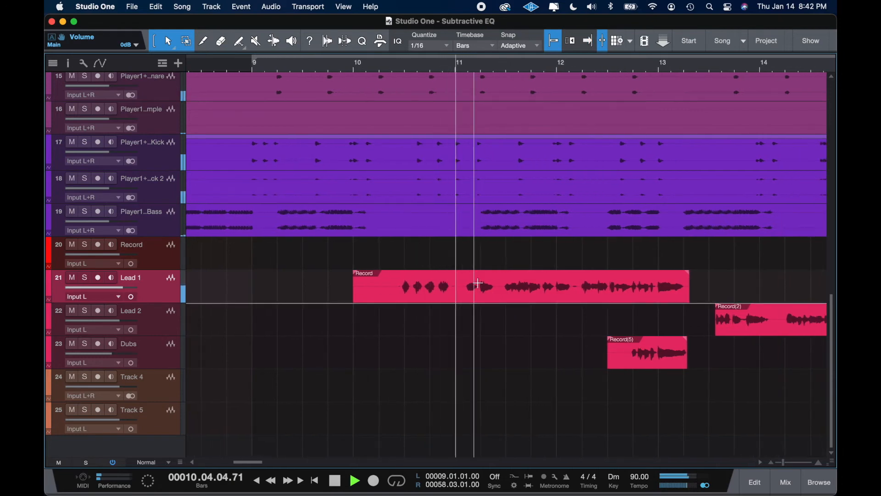
key(space)
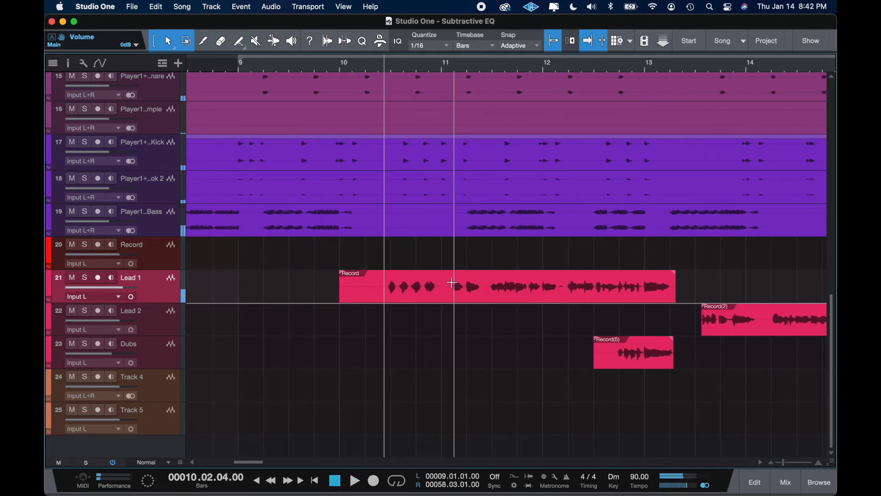
Step: Place the playback position just after bar 11, before the next phrase of the Lead 1 vocal
click(455, 281)
scroll(456, 281, up, 3)
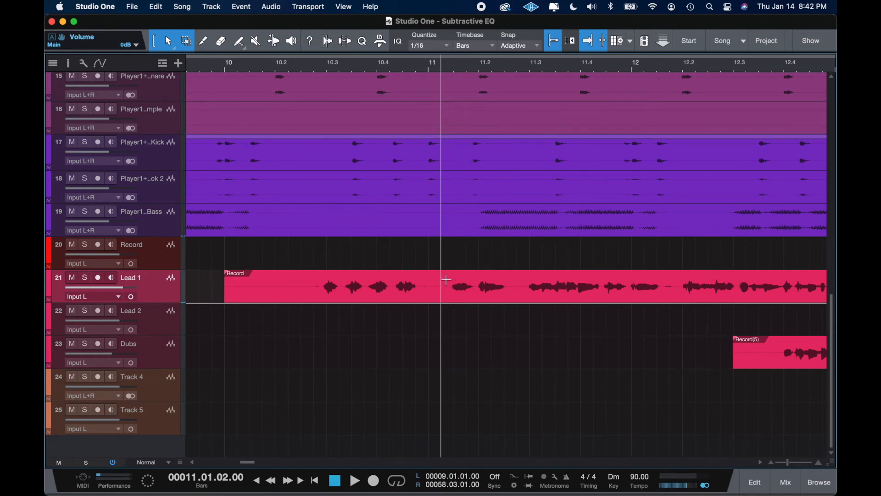
scroll(446, 282, up, 2)
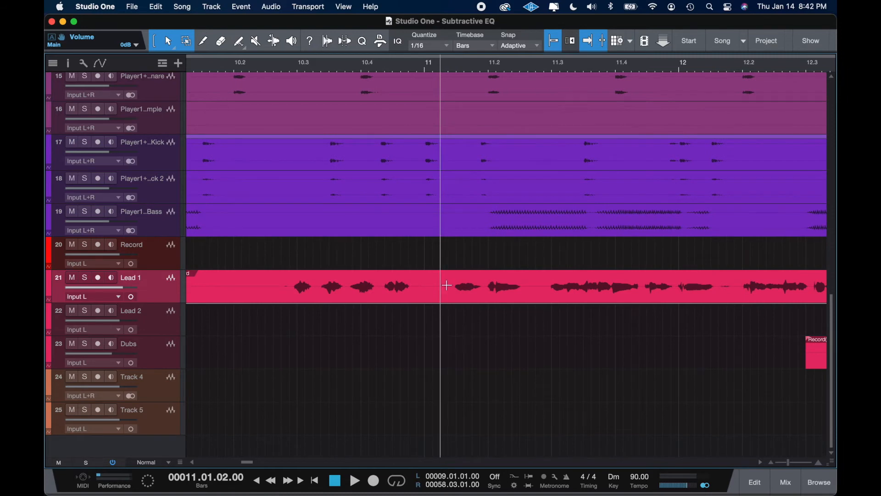
click(449, 285)
click(432, 292)
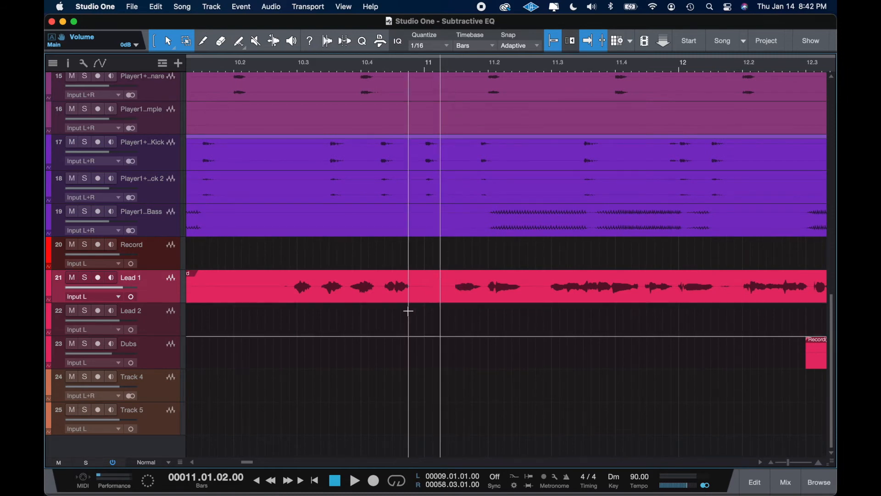
Step: Play from just after bar 11, auditioning the Lead 1 vocal soloed and with the full beat
key(space)
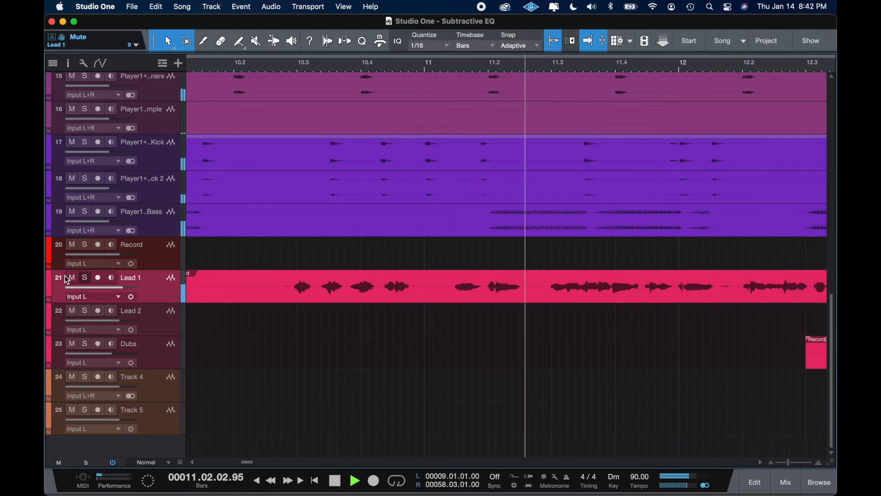
click(84, 278)
key(space)
key(space)
click(84, 278)
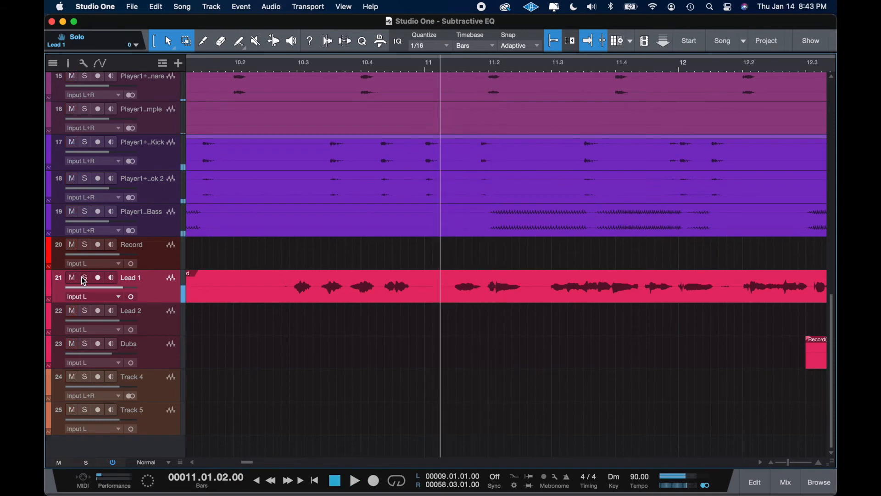
Step: Open the Pro EQ on Lead 1 from the mixer, sweep its low cut up to about 103 Hz during playback and toggle it off
click(794, 483)
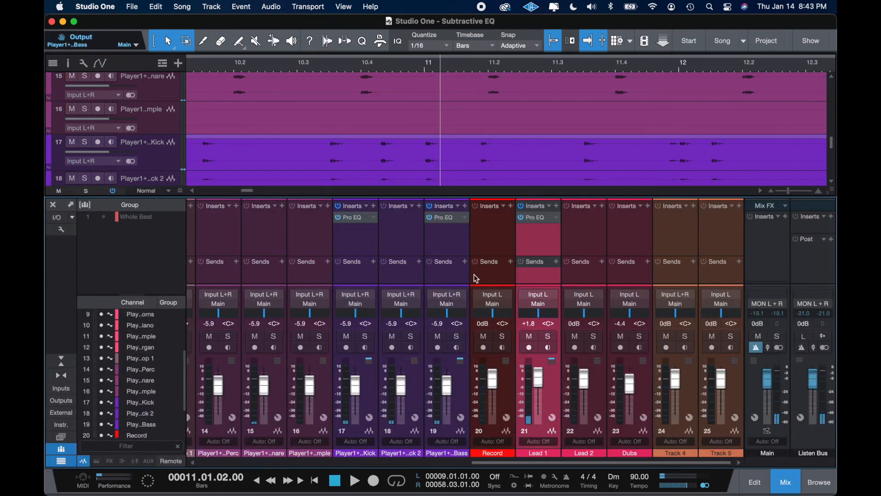
click(546, 218)
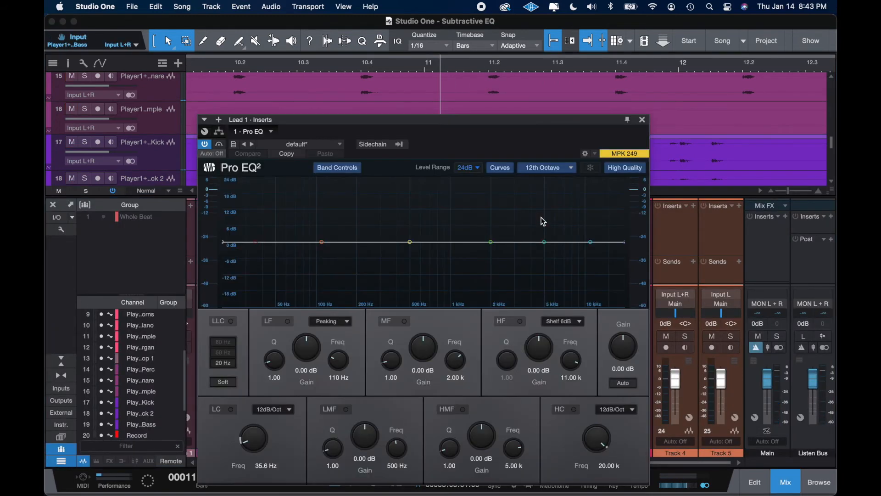
key(space)
click(256, 243)
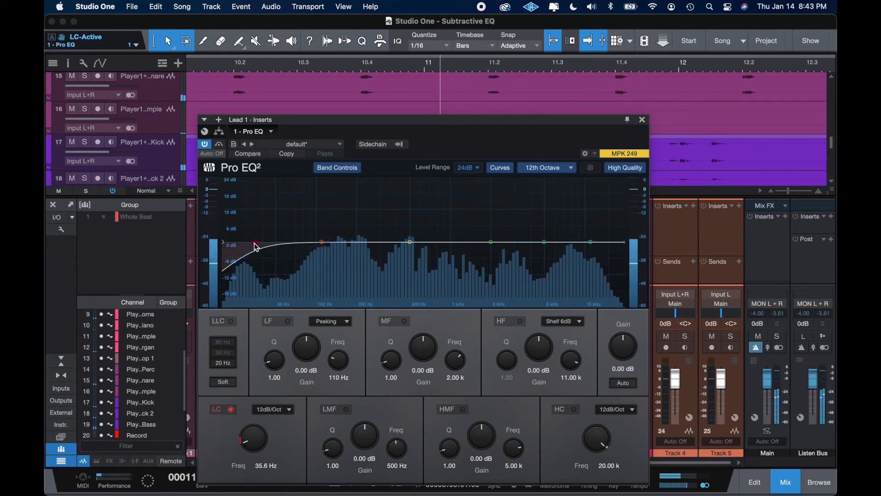
drag(255, 249, 319, 255)
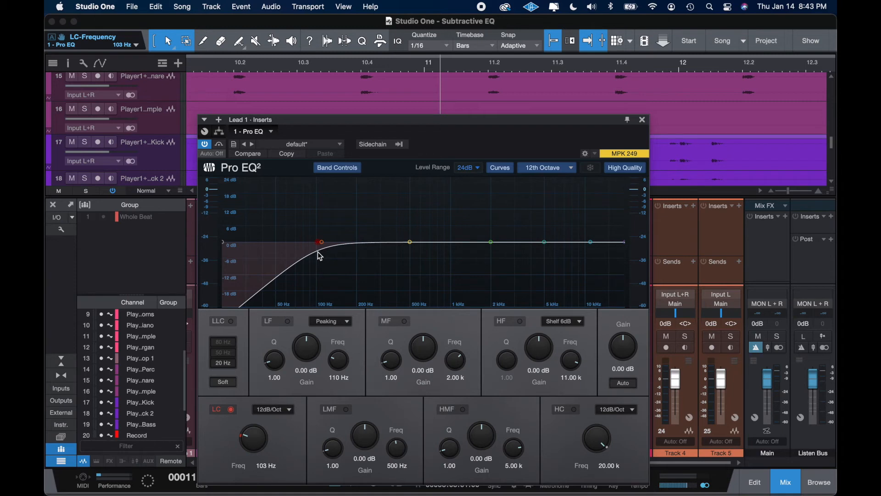
double_click(318, 245)
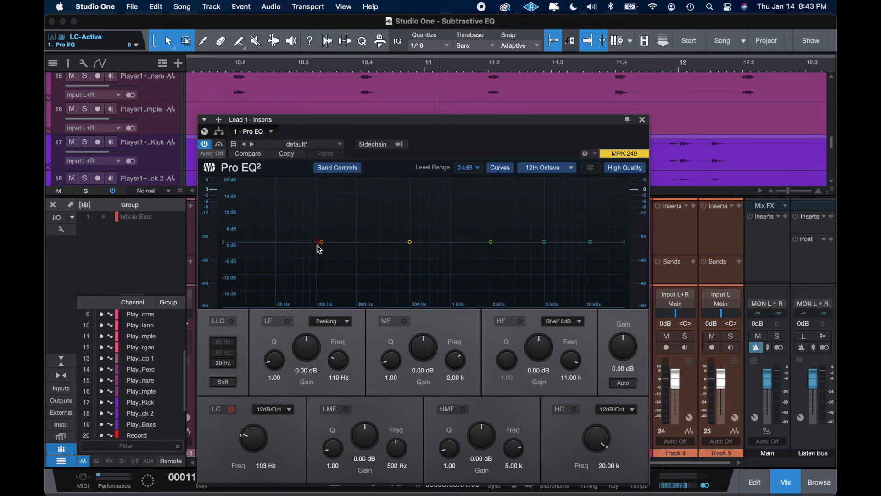
Step: Set the low cut to 100 Hz and the LF band to 222 Hz, comparing the vocal with the EQ bypassed and active
drag(320, 247, 363, 242)
key(space)
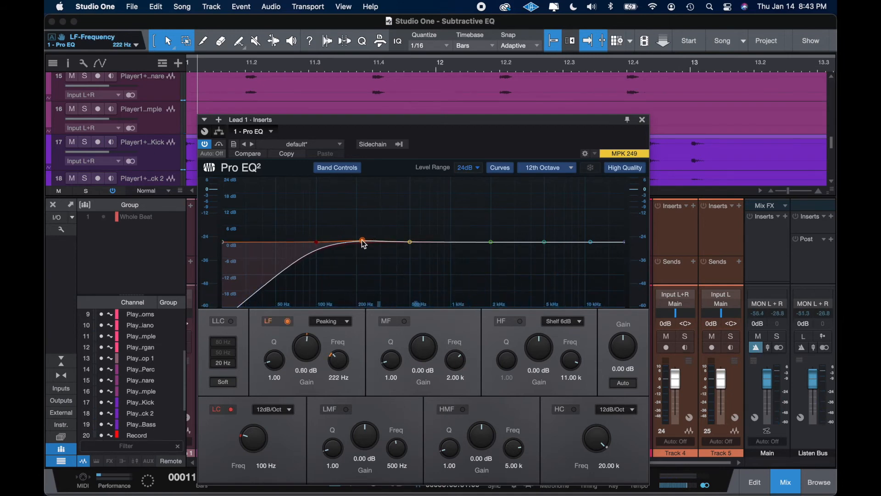
click(207, 146)
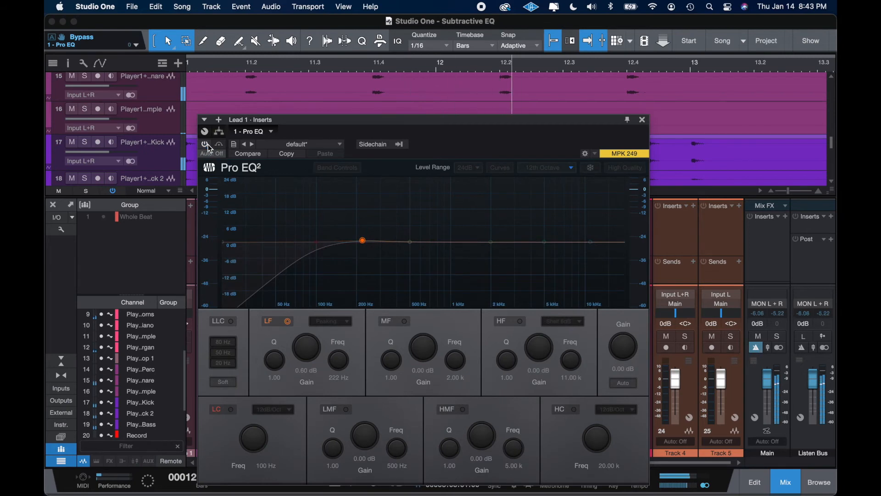
click(206, 146)
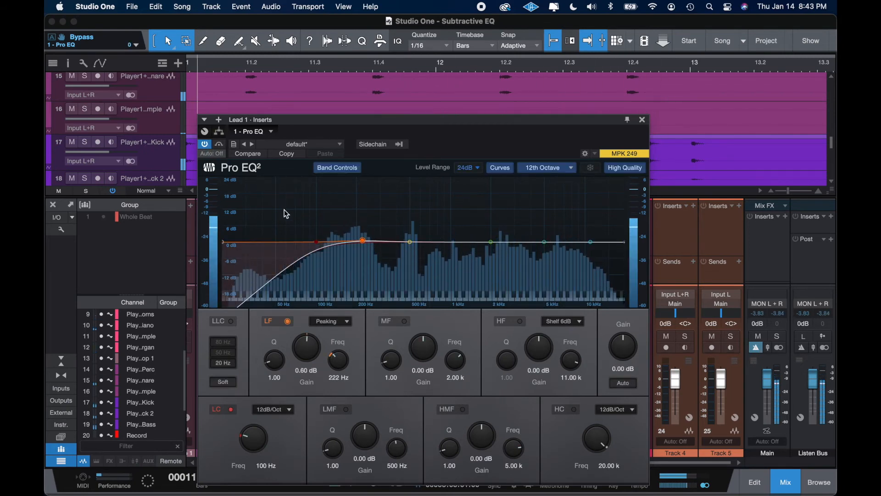
Step: Narrow the LF band to a Q of 6.69 with 0.65 dB gain, and solo Lead 1 during playback
drag(364, 243, 365, 247)
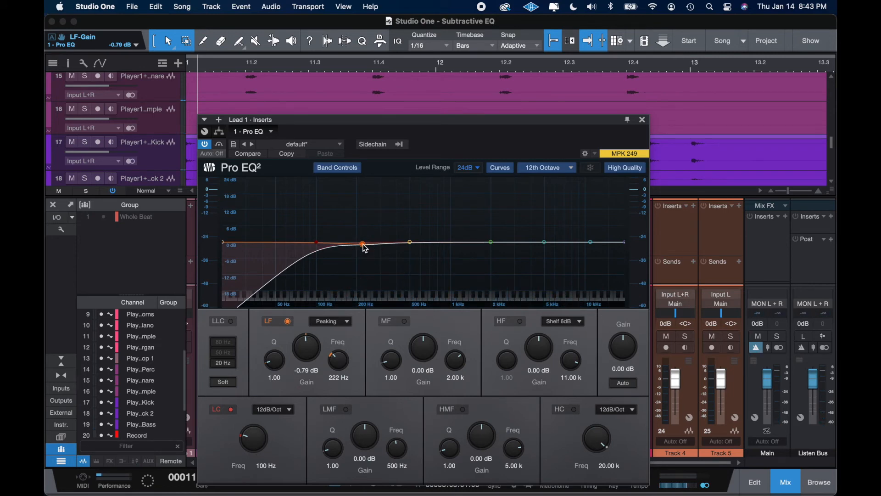
drag(276, 367, 308, 332)
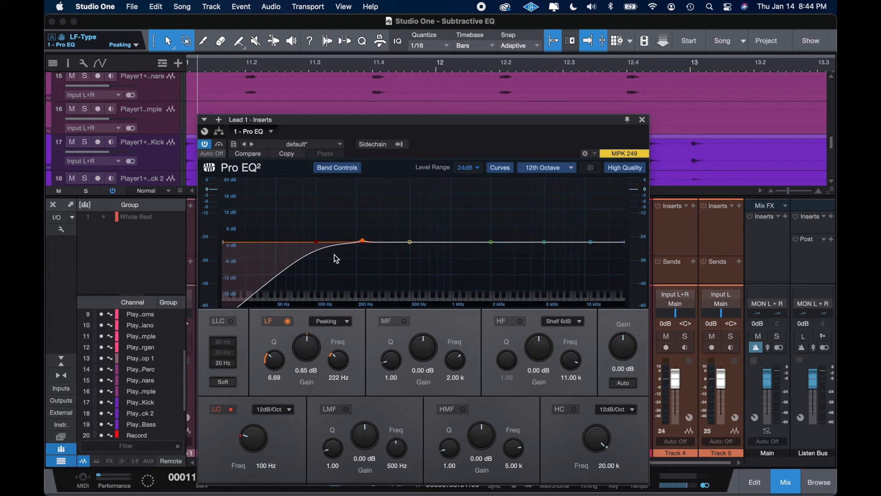
key(space)
scroll(136, 130, down, 5)
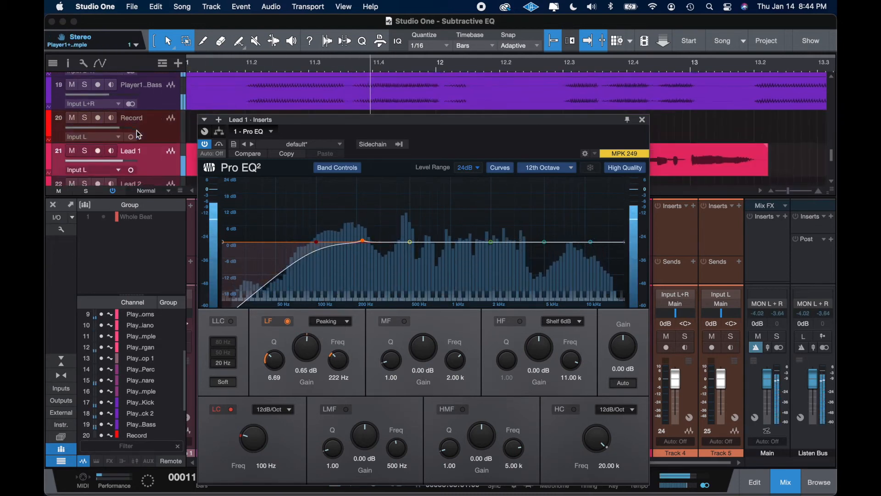
click(85, 92)
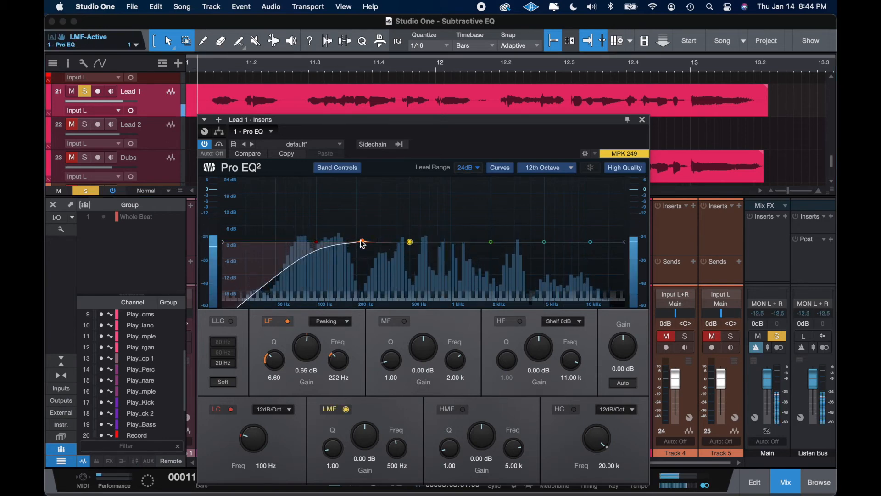
Step: Sweep the LF band to 406 Hz with a 17.06 dB boost, widen its Q to 0.71 and reset its gain
drag(362, 231, 399, 196)
key(space)
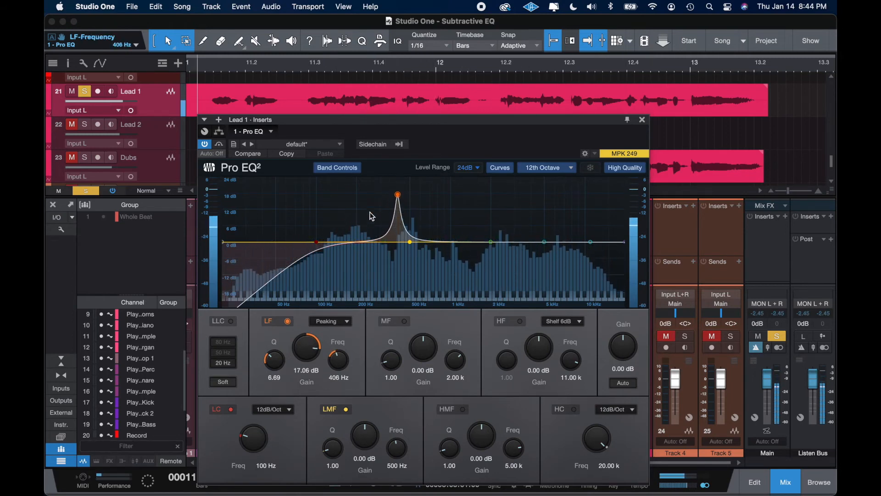
drag(277, 361, 279, 379)
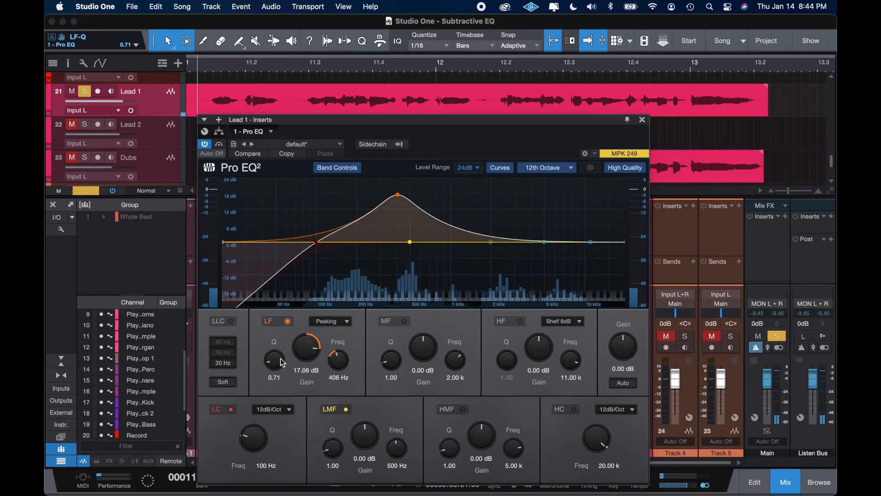
alt+click(310, 349)
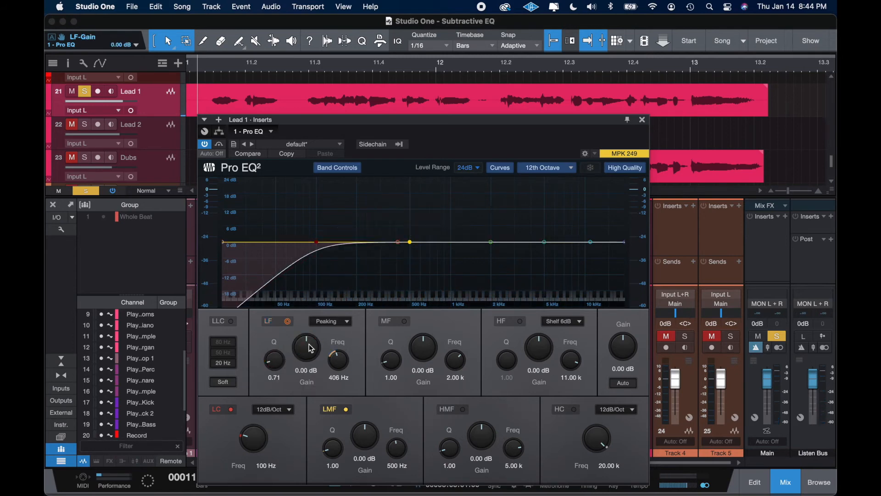
Step: Cut the LF band by 6.96 dB at 406 Hz with a Q of 6.92, and unsolo Lead 1
drag(269, 365, 280, 342)
key(space)
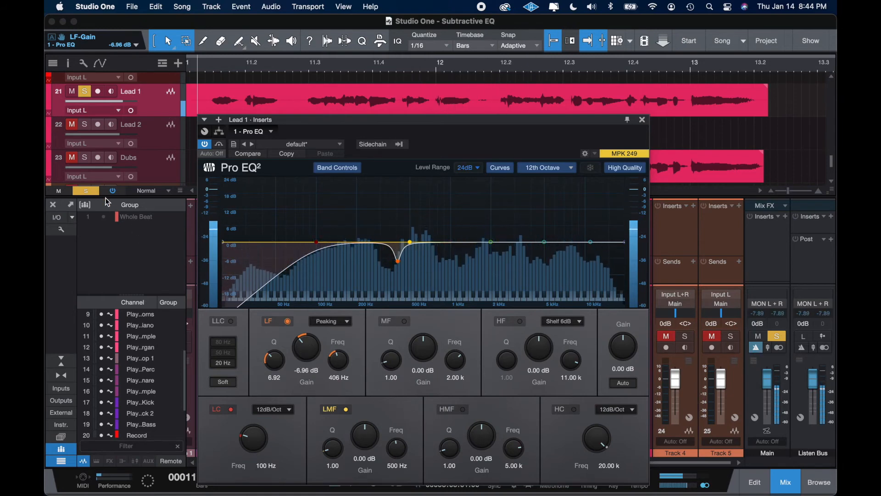
click(84, 92)
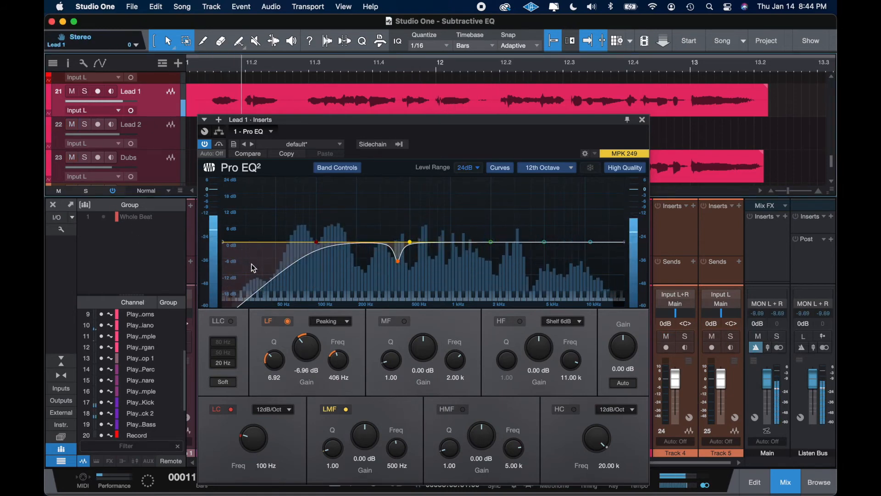
Step: Adjust the 406 Hz cut to -7.92 dB with a Q of 3.94 and save the song
drag(307, 349, 278, 370)
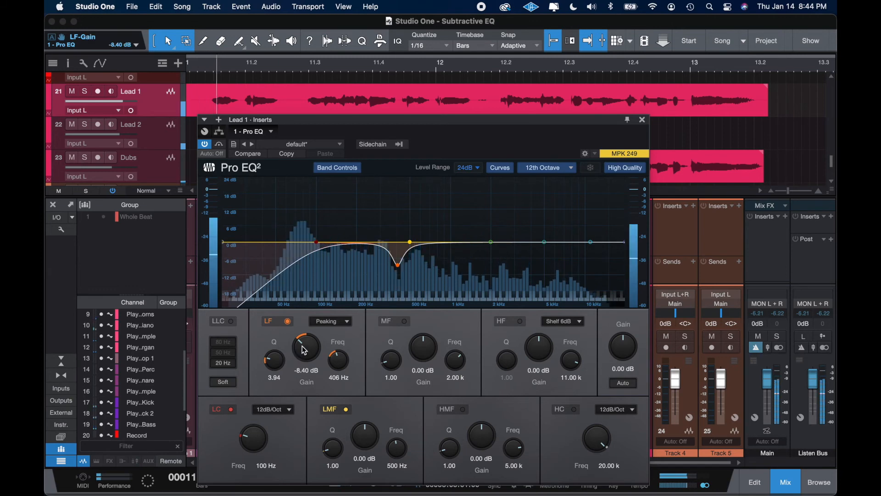
drag(305, 350, 304, 347)
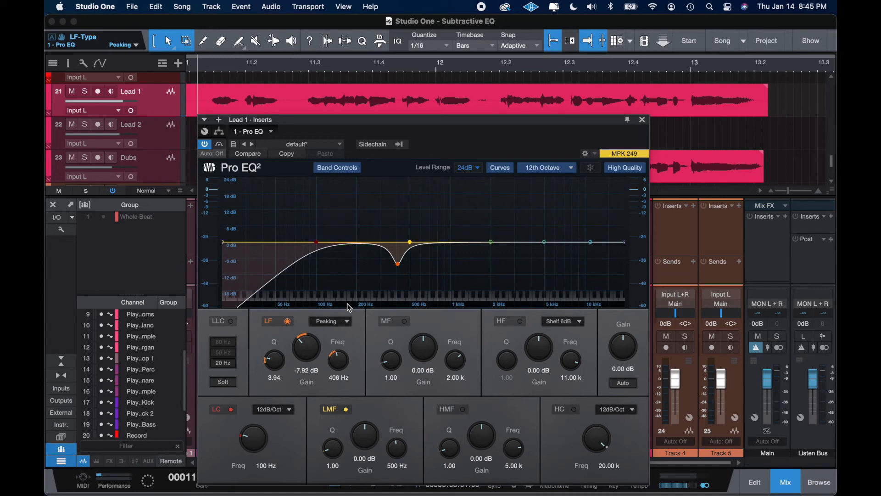
key(super+s)
Step: Narrow the LMF band to a Q of 9.80 and boost it 21.42 dB at 1.08 kHz while listening
key(space)
drag(410, 242, 467, 241)
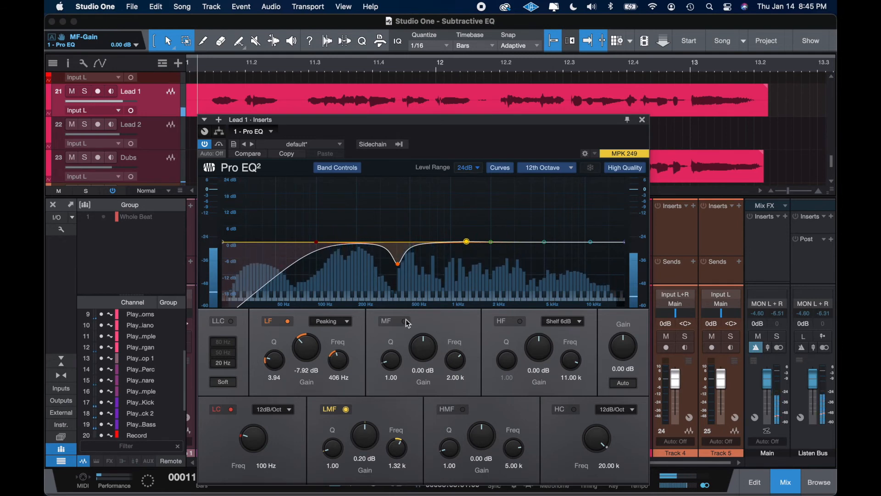
key(space)
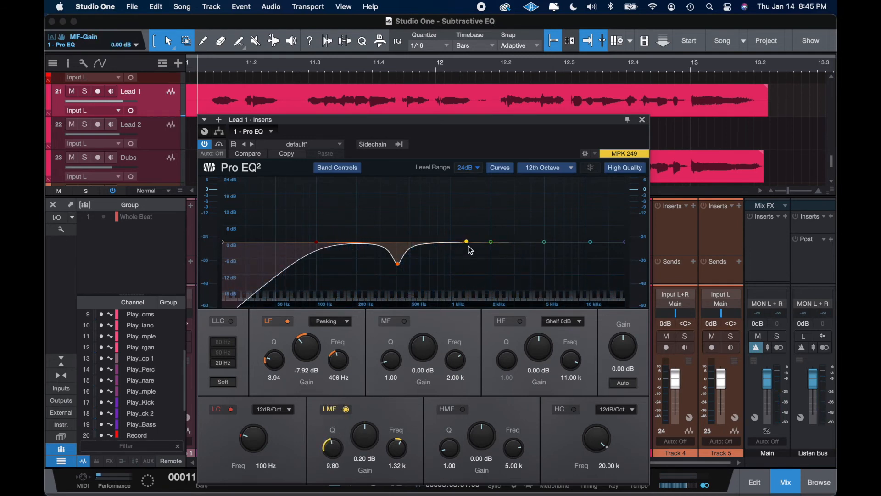
drag(455, 230, 455, 182)
key(space)
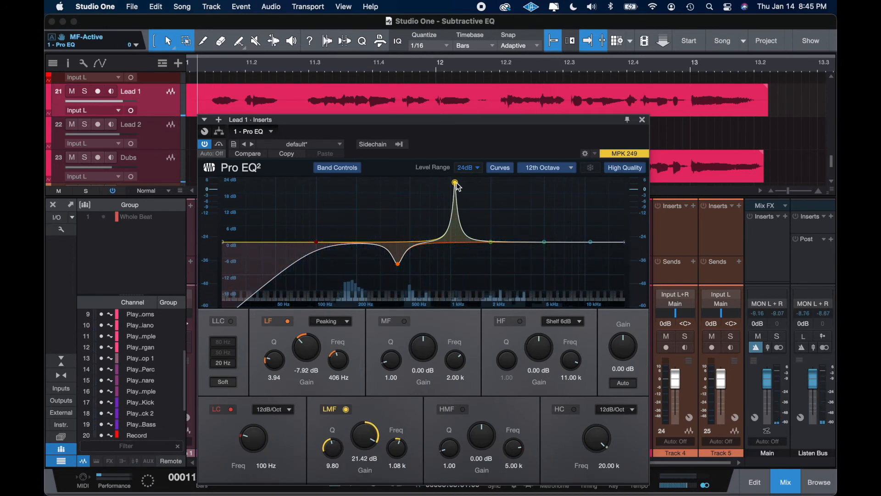
Step: Sweep the LMF boost up to about 2.6 kHz and turn it into a 5.36 dB cut at 2.58 kHz
drag(457, 185, 504, 192)
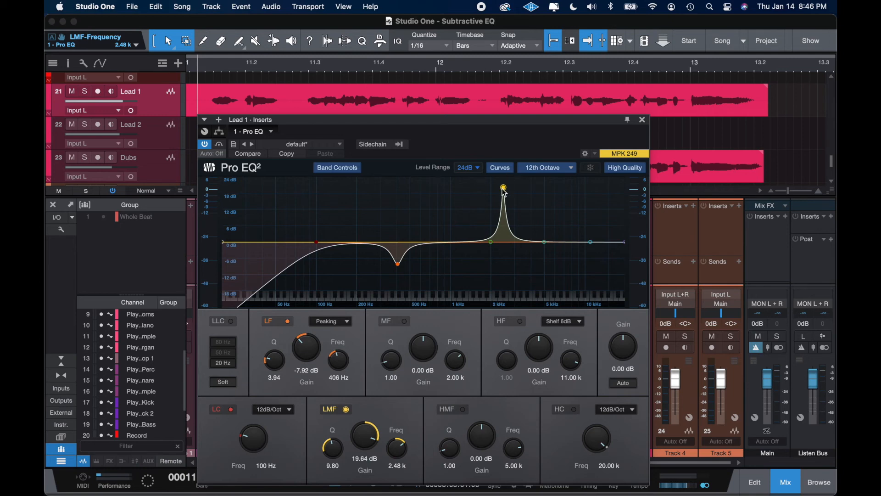
drag(502, 206, 507, 182)
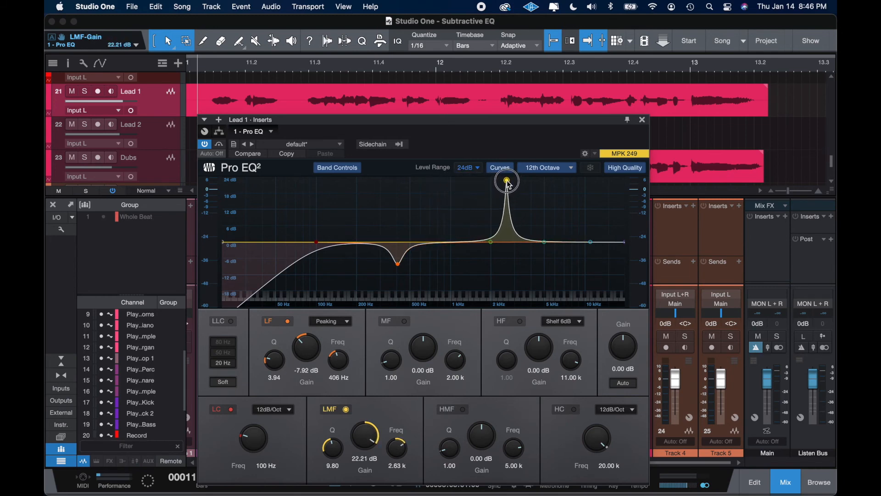
drag(513, 185, 507, 261)
key(space)
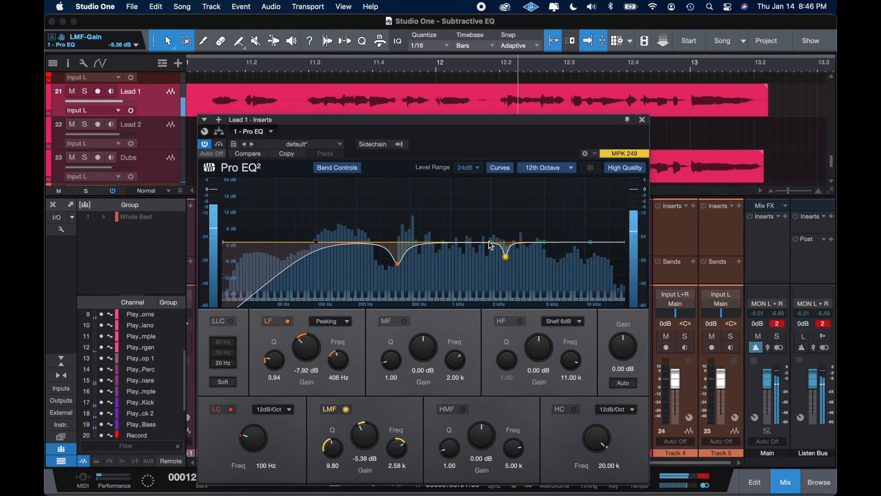
Step: Enable the MF band, narrow its Q to 8.89 and boost it 24 dB around 1 kHz
click(491, 242)
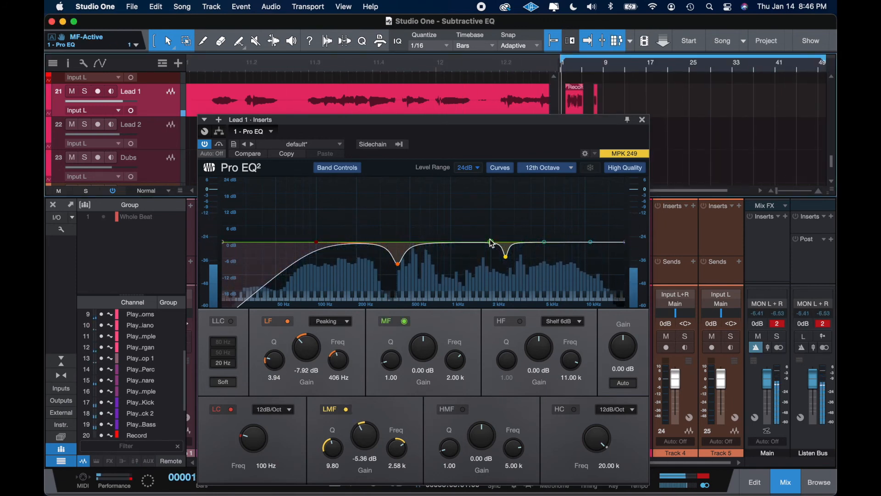
key(space)
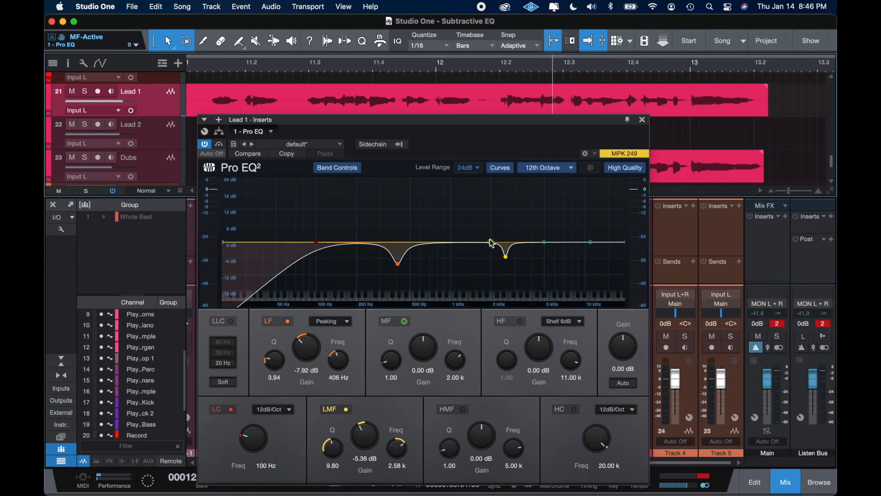
drag(492, 242, 473, 242)
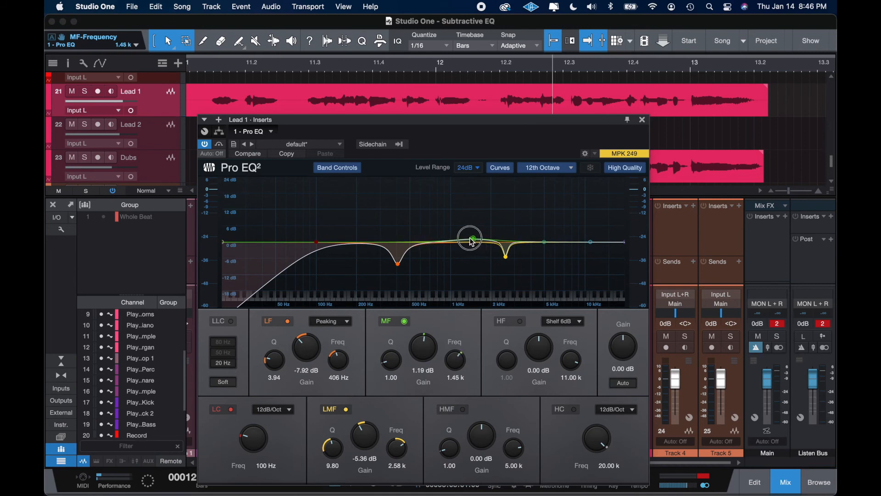
drag(389, 364, 390, 340)
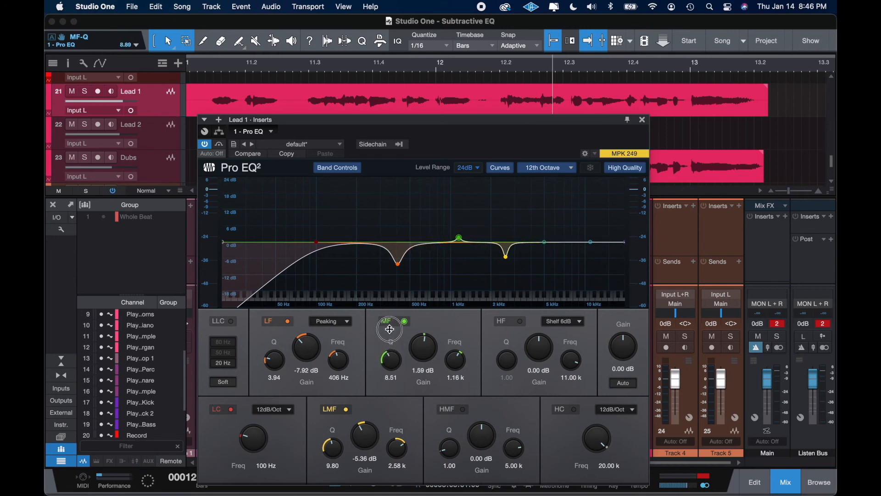
drag(450, 200, 450, 179)
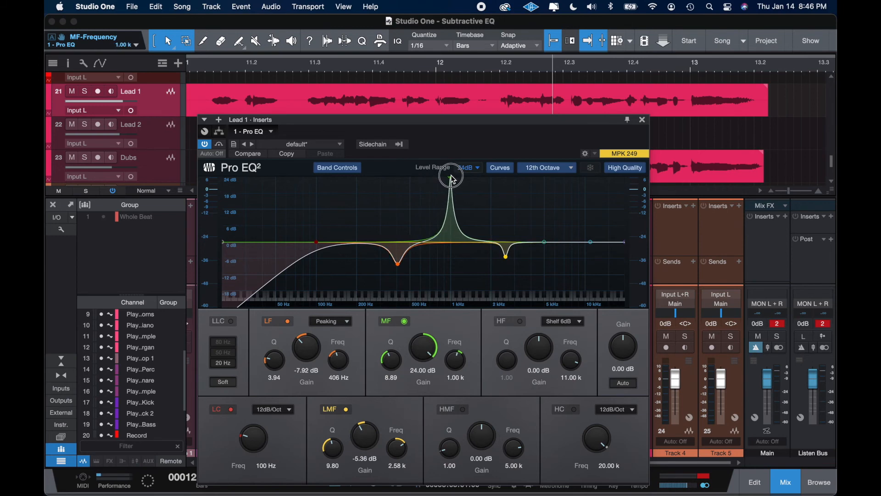
Step: Reset the MF boost and cut the band by 6 dB at 1.03 kHz during playback
double_click(418, 348)
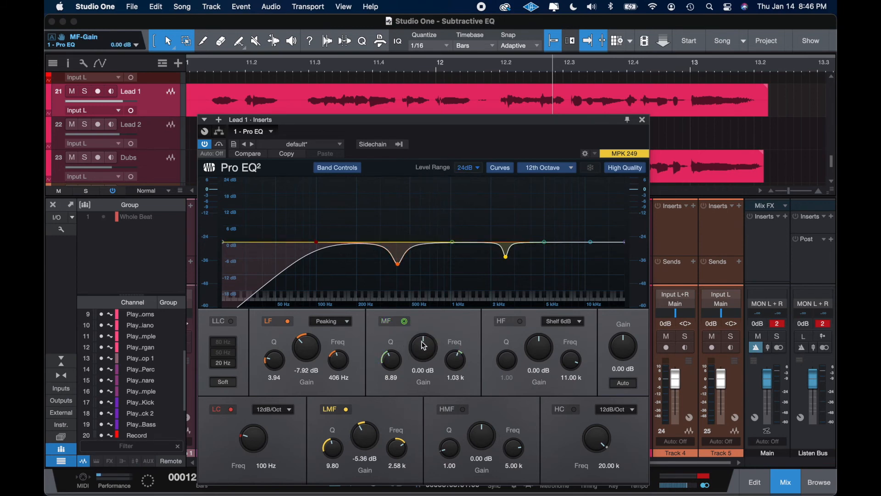
key(space)
drag(424, 347, 424, 364)
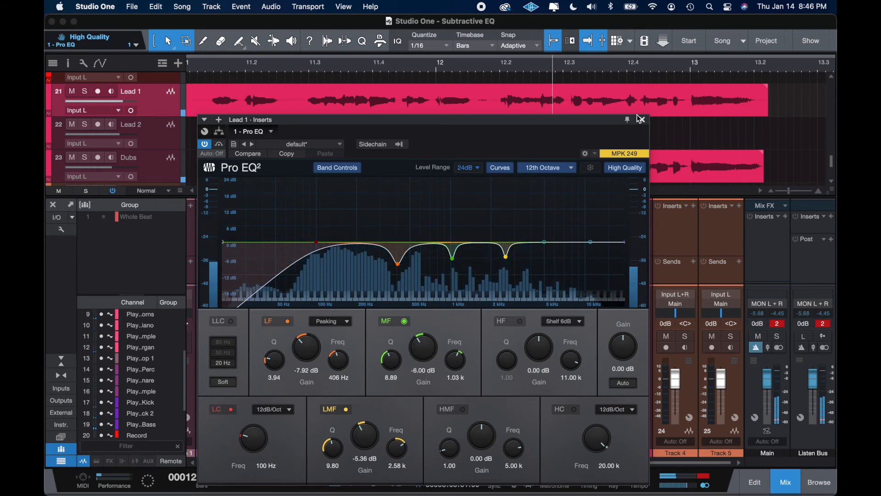
Step: Move the Pro EQ window below the channel inserts and place the playback cursor near the start of the Lead 1 clip at bar 10
drag(576, 122, 592, 193)
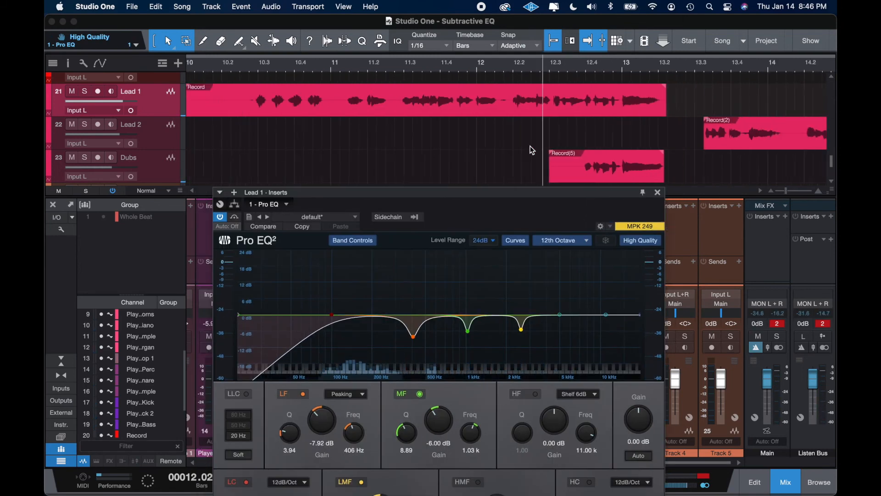
scroll(530, 146, down, 4)
scroll(530, 146, left, 1)
click(409, 98)
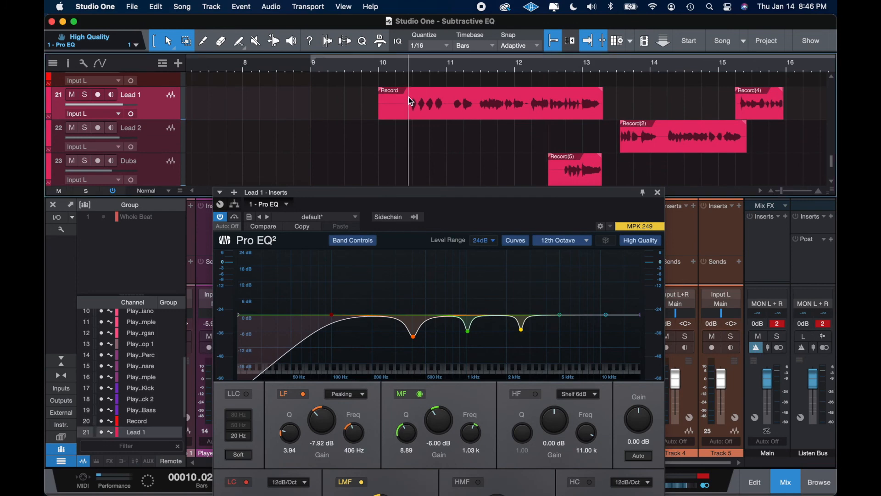
drag(342, 190, 261, 281)
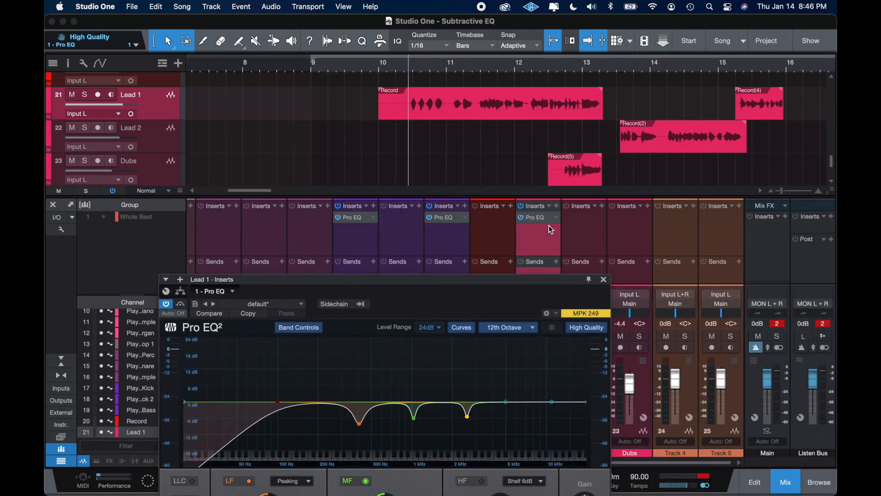
click(533, 247)
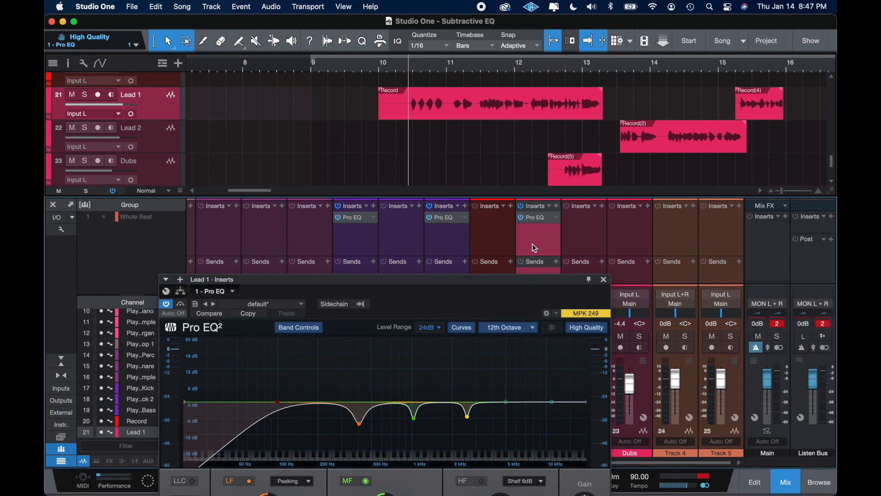
Step: Compare the Lead 1 vocal with Pro EQ bypassed and active during playback, leaving the EQ active
click(166, 304)
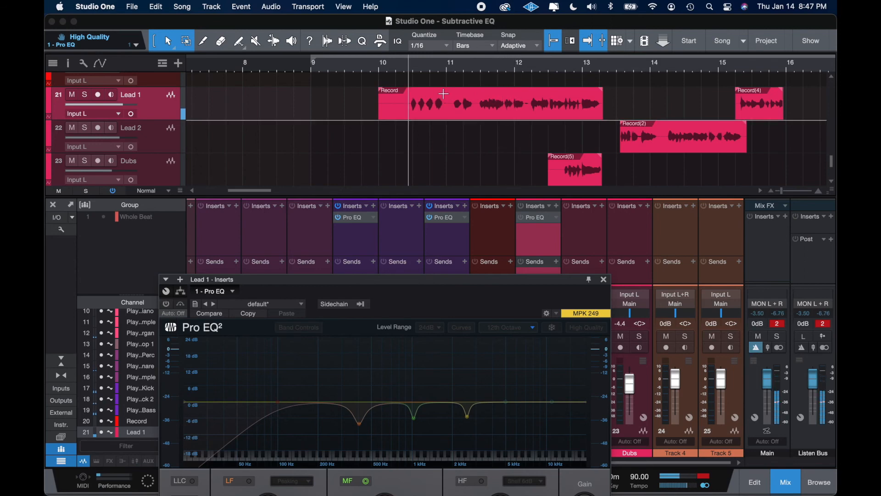
key(space)
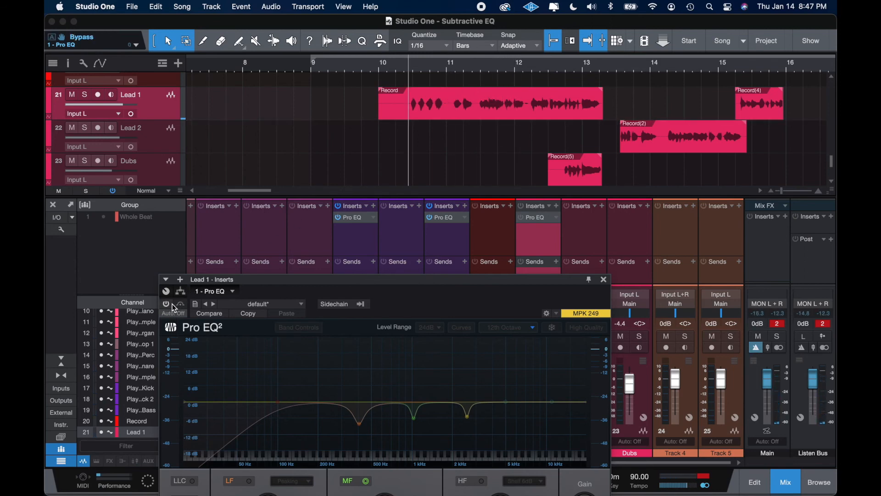
key(space)
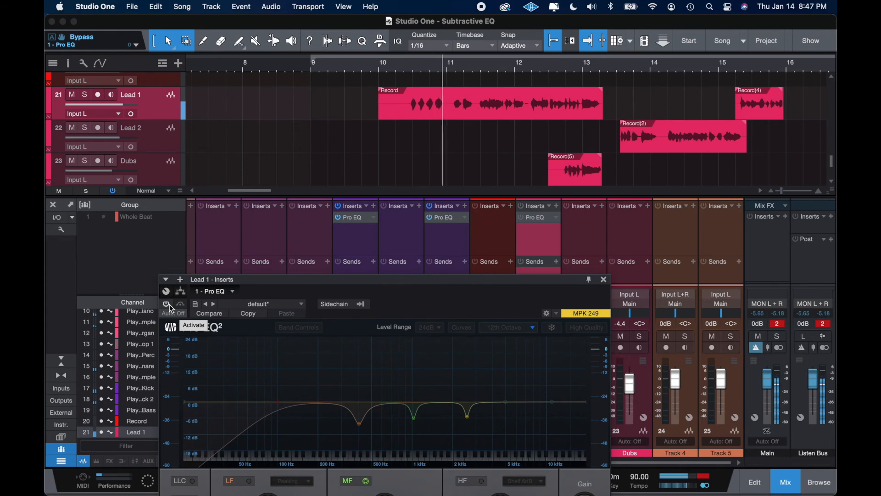
click(169, 305)
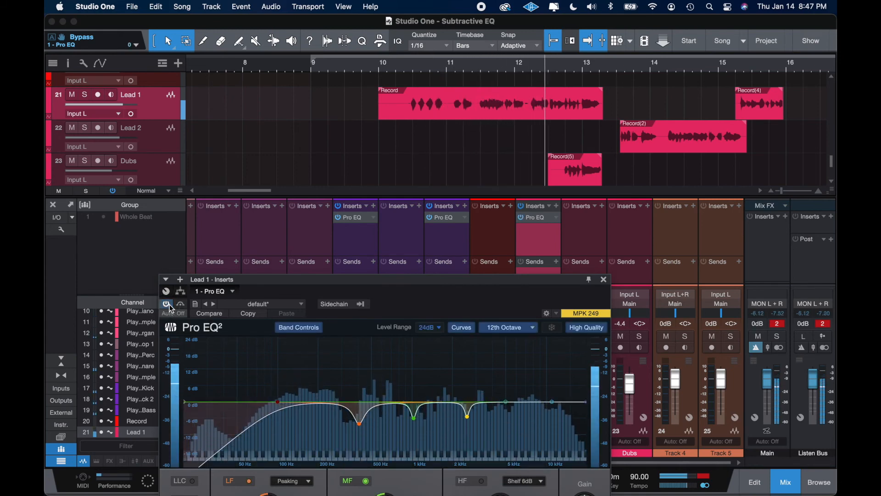
click(168, 305)
click(168, 304)
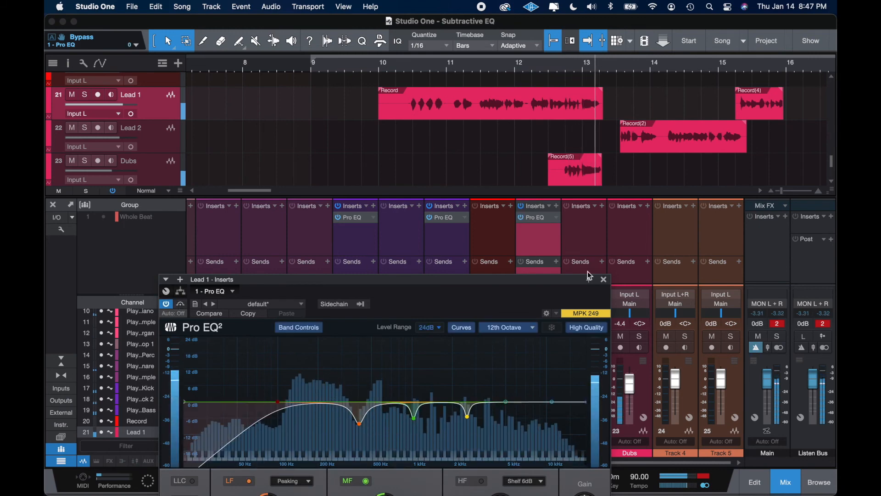
click(167, 305)
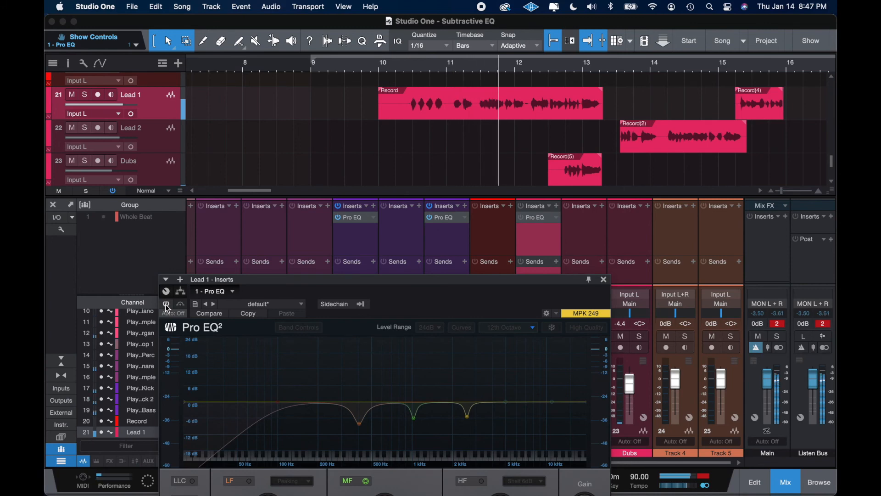
click(167, 304)
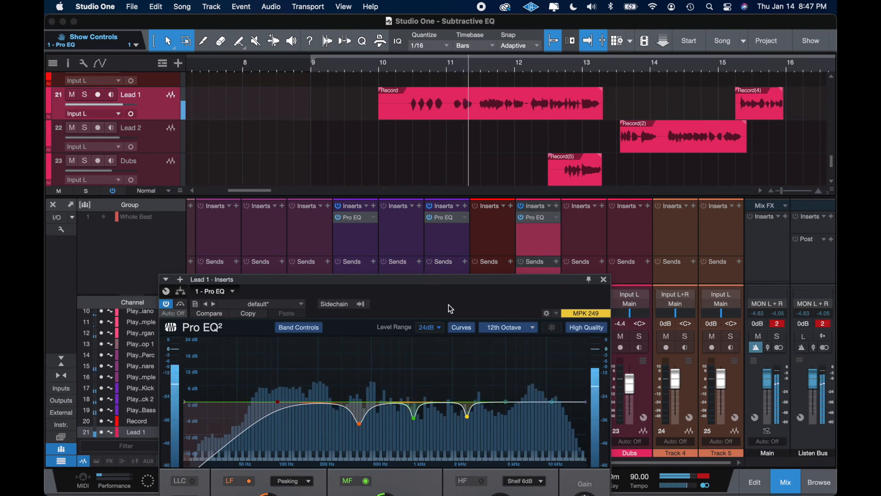
Step: Raise the Lead 1 Pro EQ output gain to 2.16 dB and compare it with the bypassed signal
drag(466, 277, 438, 192)
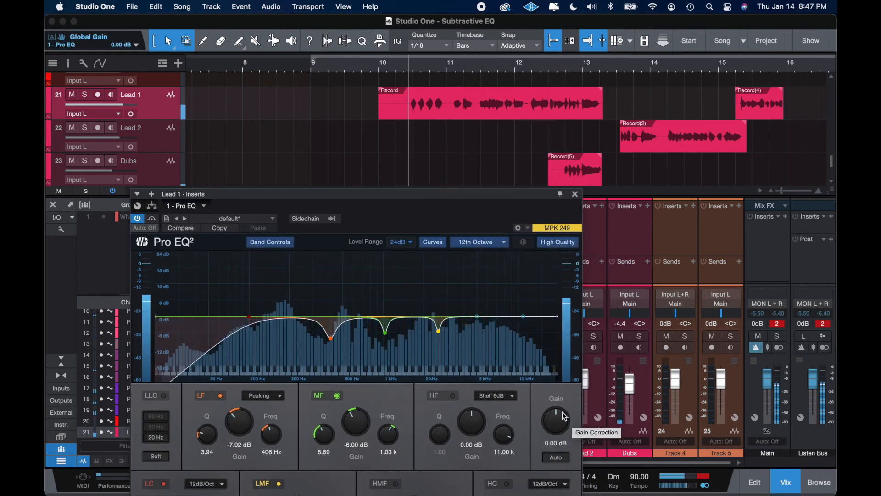
drag(564, 417, 563, 407)
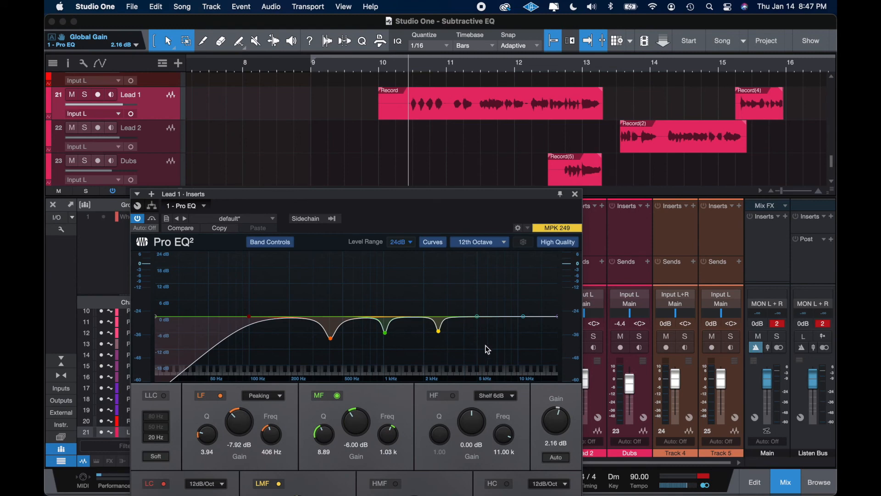
key(space)
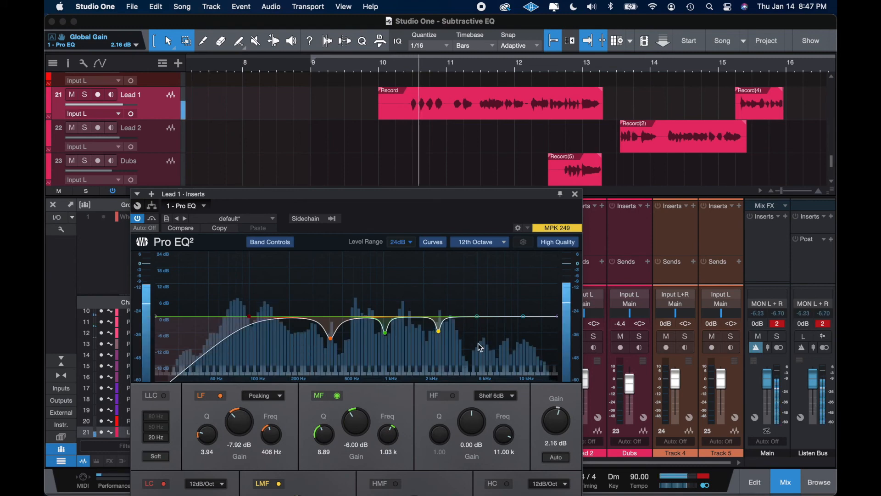
click(138, 219)
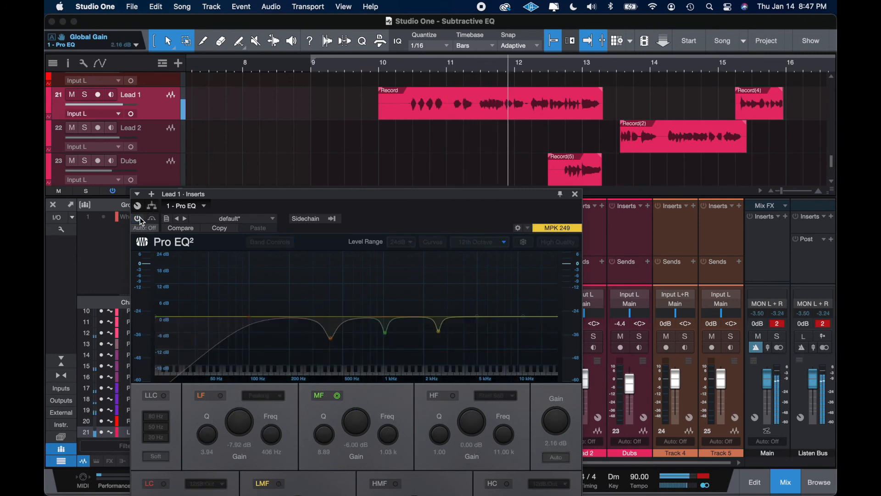
click(138, 219)
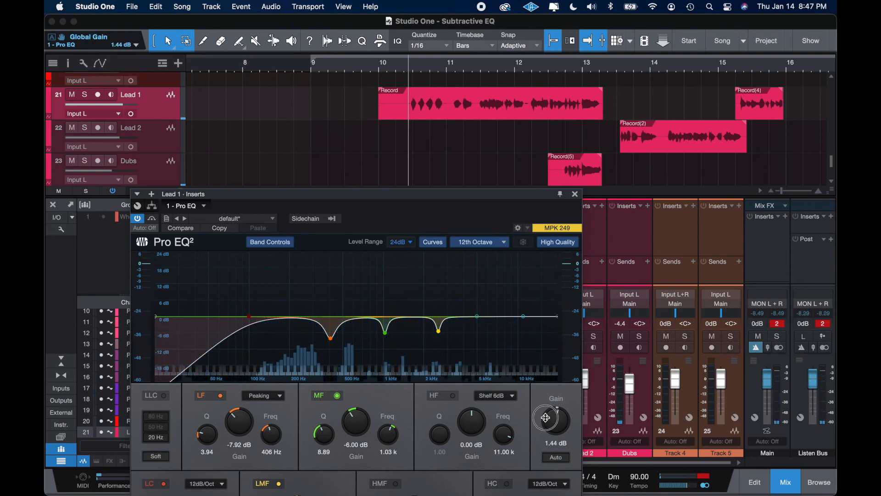
Step: Lower the Pro EQ output gain to 1.44 dB, try Auto gain on and off, and save the song
drag(546, 419, 553, 444)
click(558, 454)
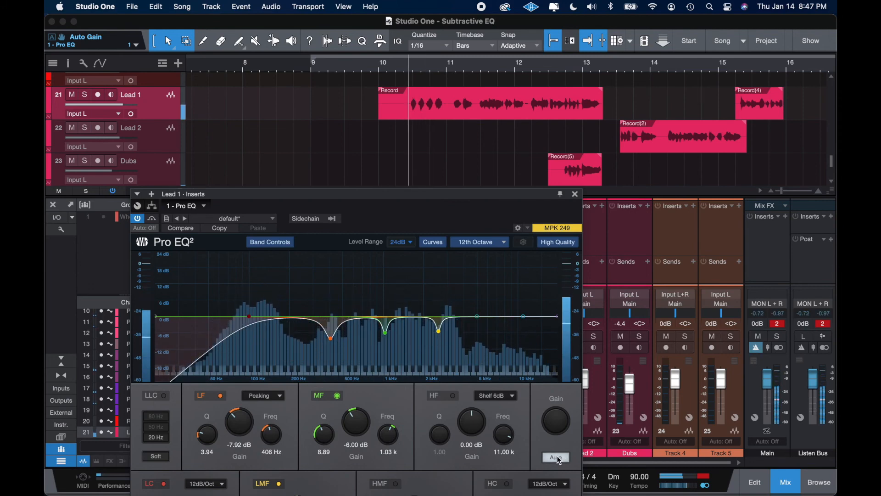
click(559, 459)
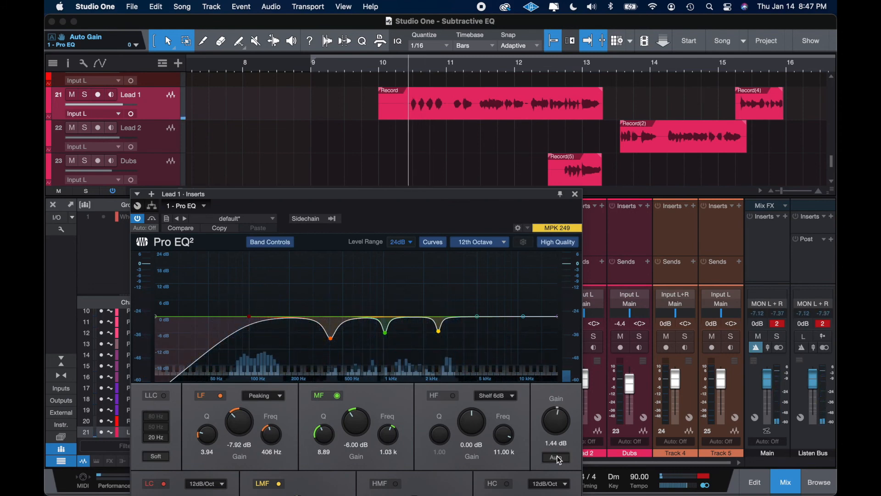
key(super+s)
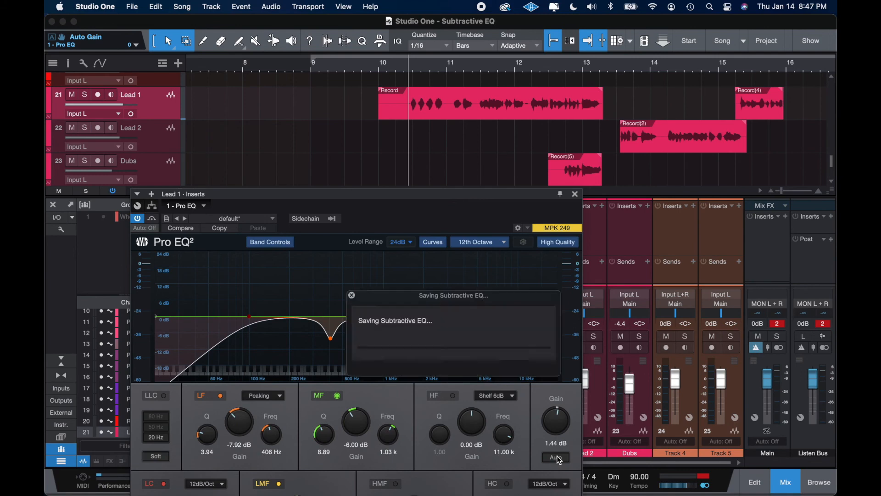
Step: Close the Lead 1 Pro EQ window and hide the mixer console
click(575, 196)
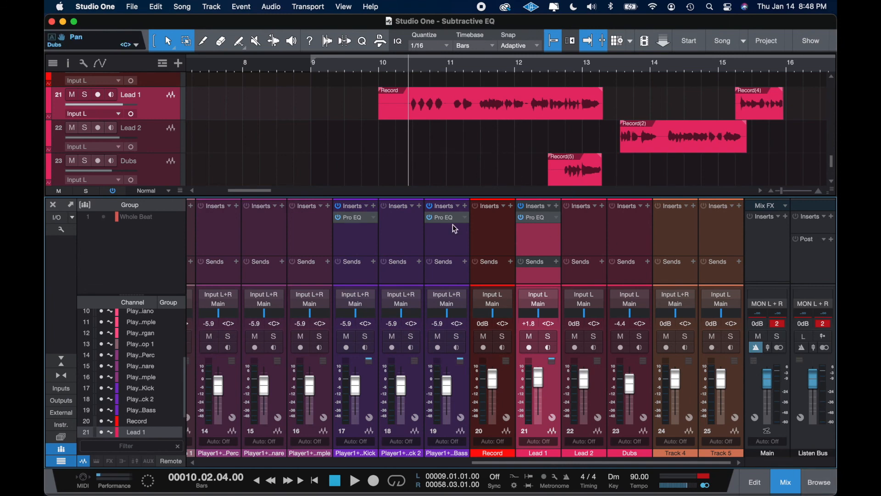
click(542, 218)
click(575, 193)
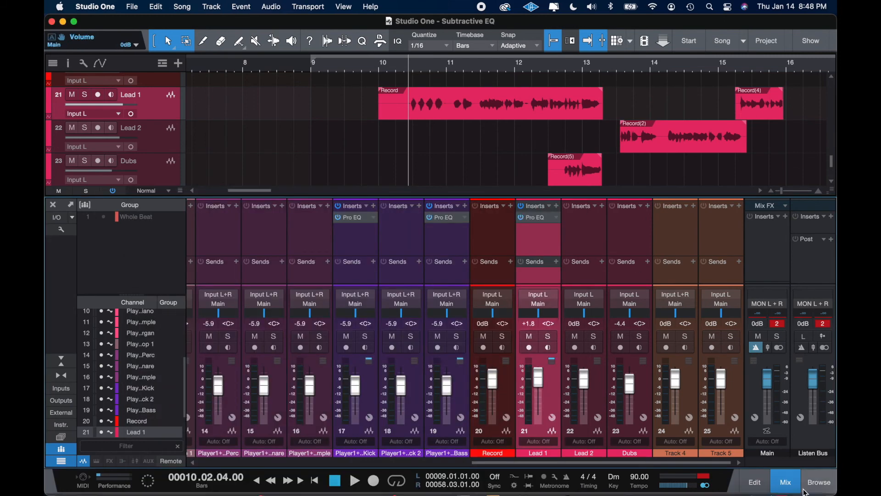
click(786, 482)
Step: Play the song from bar 7.4 with the Bass track selected to listen to the beat
scroll(396, 312, down, 3)
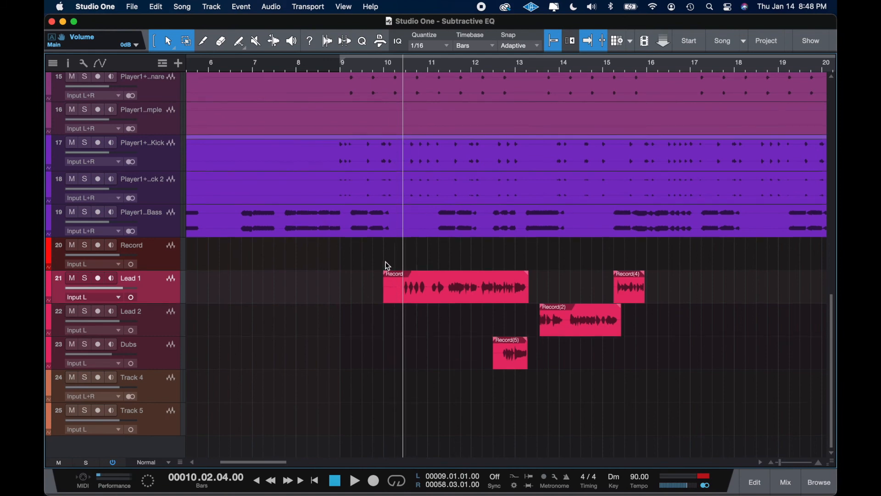
scroll(388, 265, up, 4)
scroll(388, 265, down, 2)
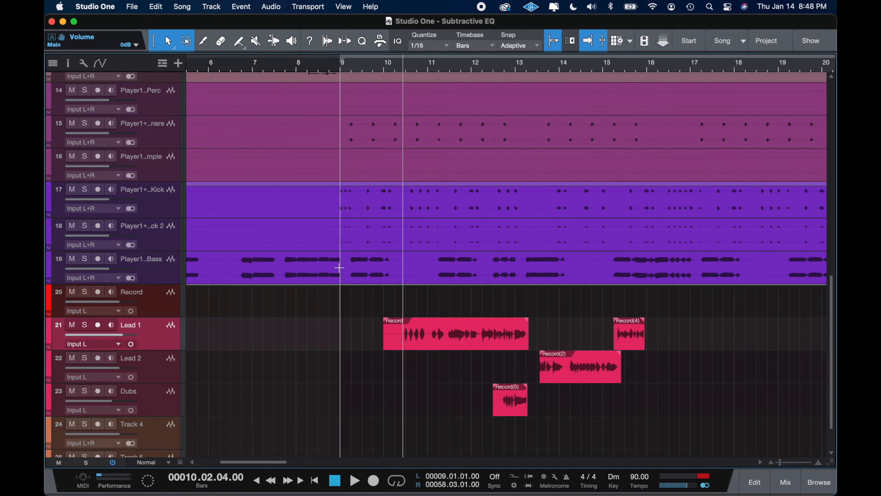
click(285, 259)
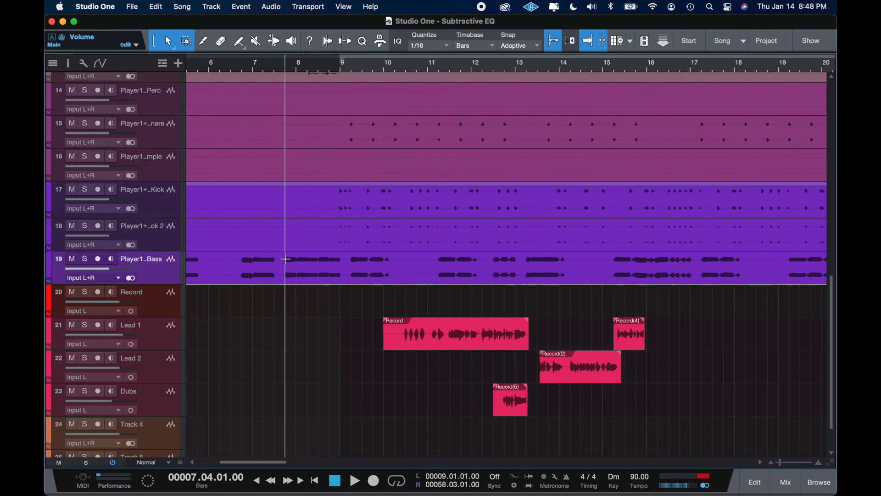
key(space)
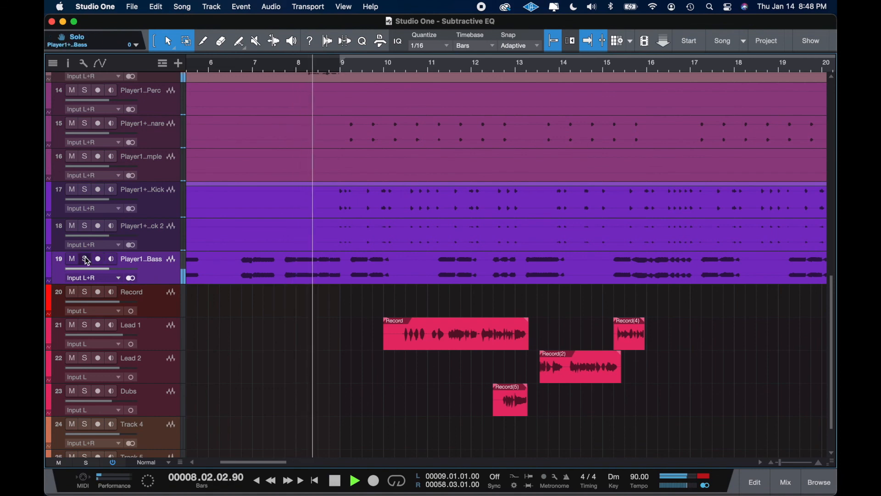
key(space)
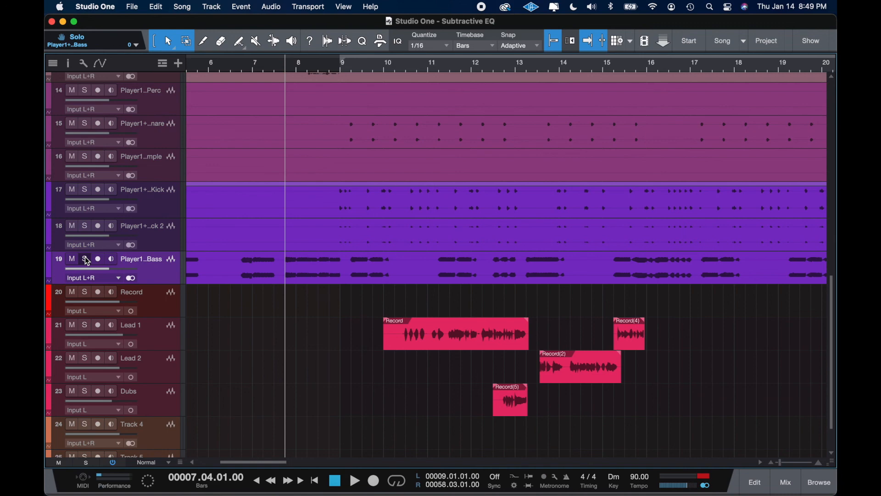
Step: Select the Lead 1 track and show the mixer console again
click(154, 329)
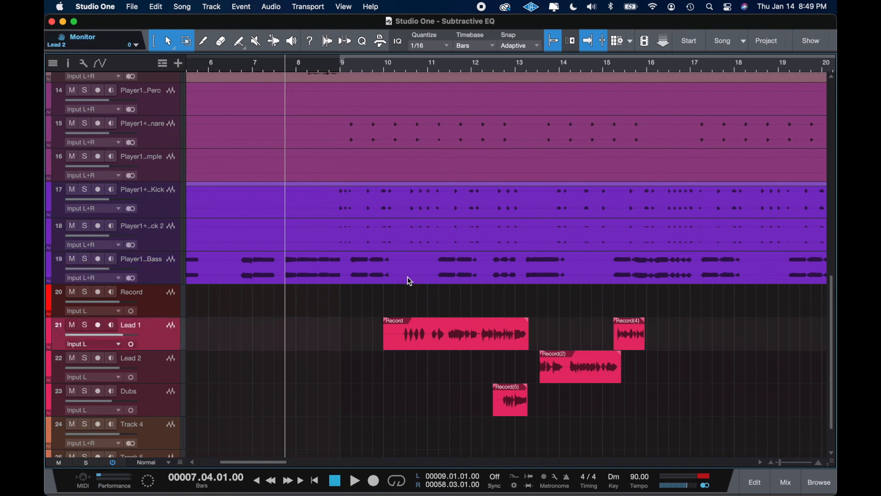
key(F3)
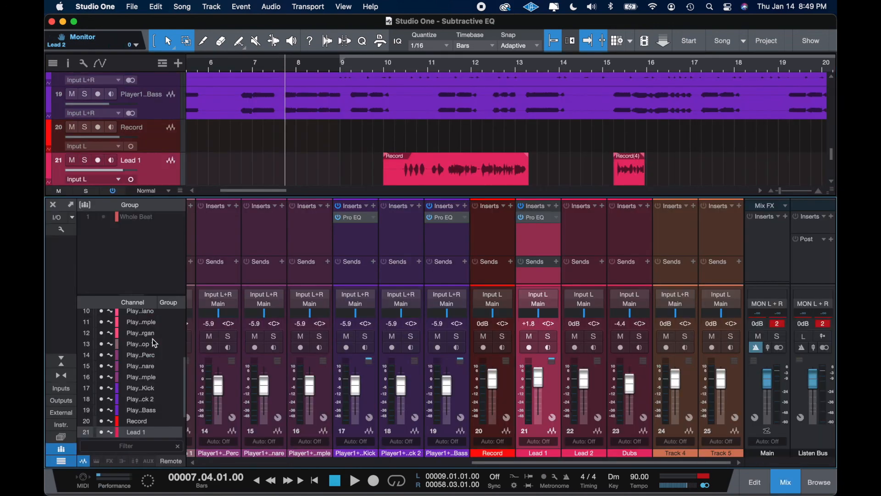
Step: Open the Lead 1 Pro EQ, enable its HMF and HF bands, and narrow the HMF band's Q to 15.88
click(535, 220)
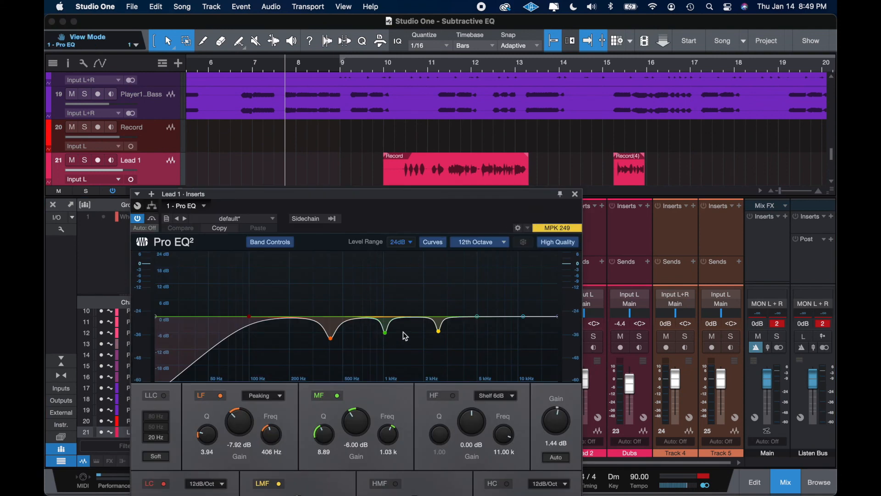
click(477, 317)
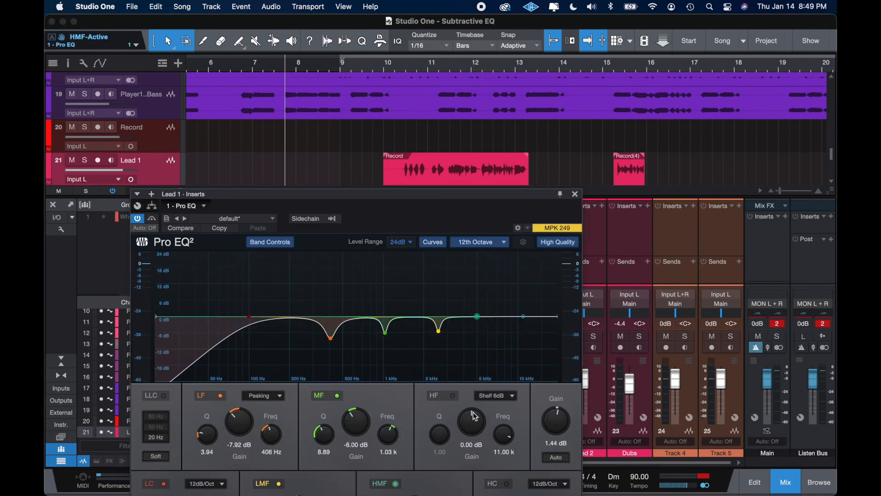
click(459, 395)
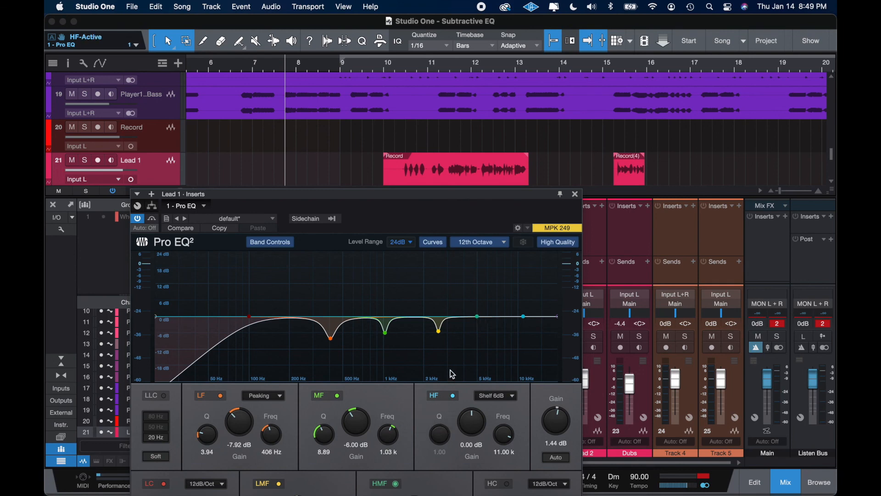
drag(464, 193, 466, 86)
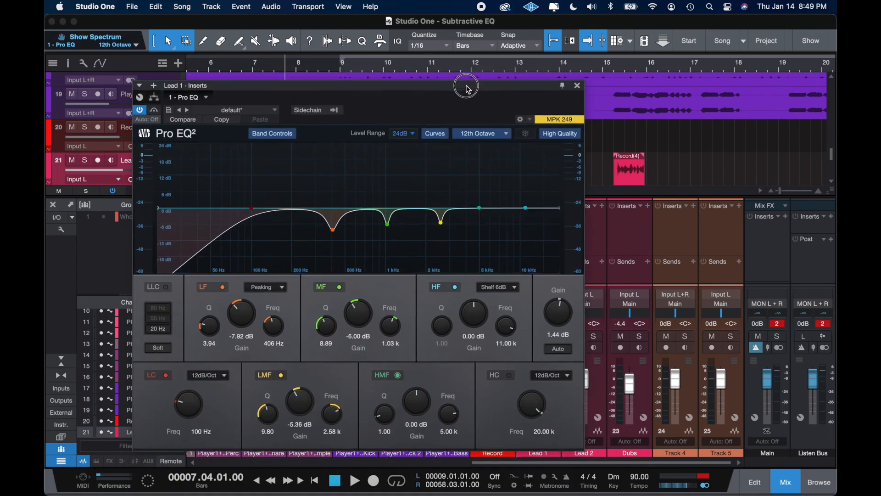
drag(386, 414, 388, 353)
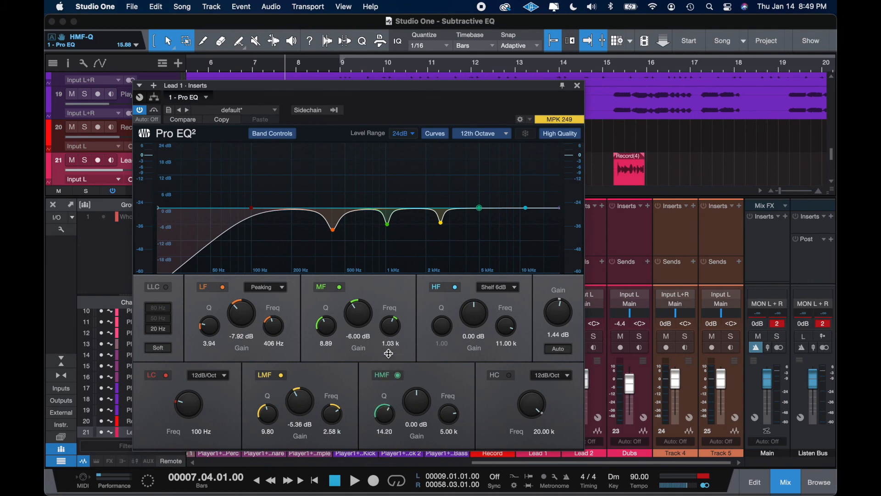
Step: Boost the HMF band to 12.30 dB at 5.76 kHz to demonstrate finding a resonance, and pull it down to -5.16 dB at 5.24 kHz
drag(479, 208, 489, 181)
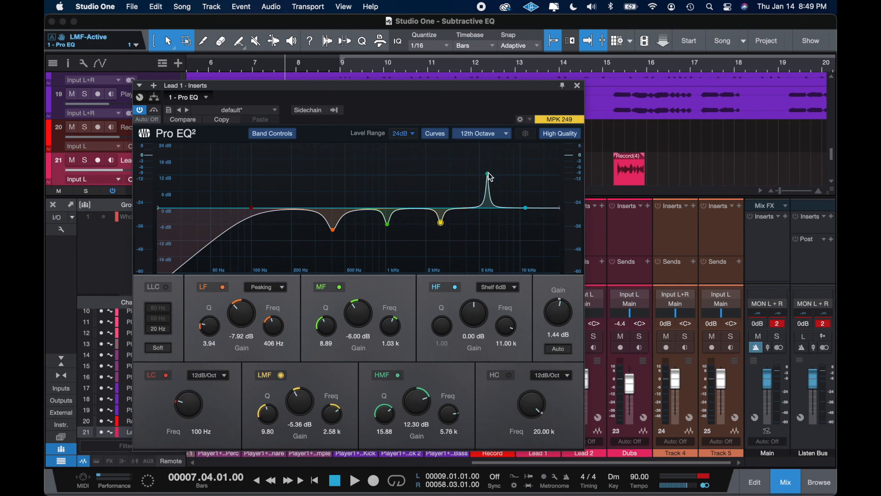
drag(491, 177, 482, 221)
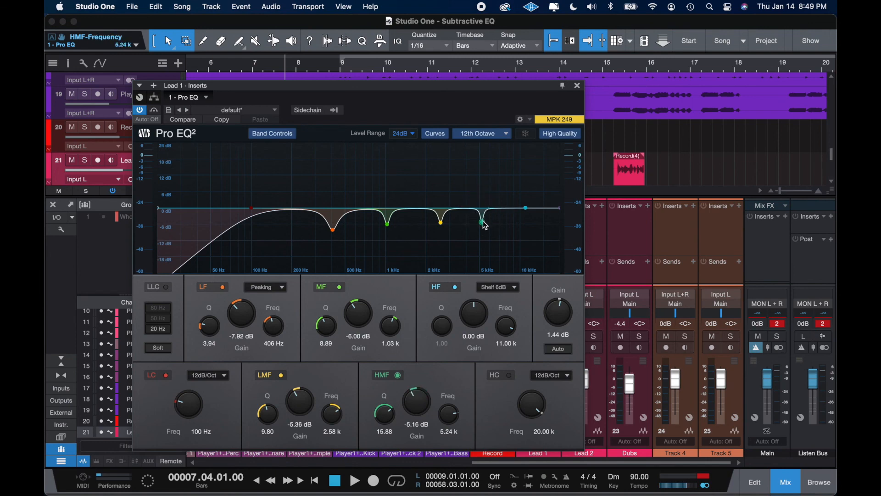
double_click(481, 220)
Step: Close the Lead 1 Pro EQ window and hide the mixer console to show the full arrangement
click(577, 85)
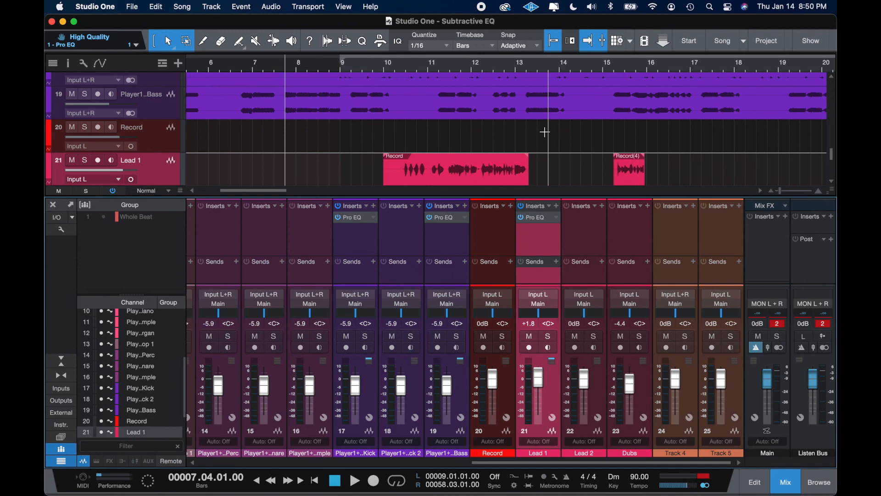
click(780, 483)
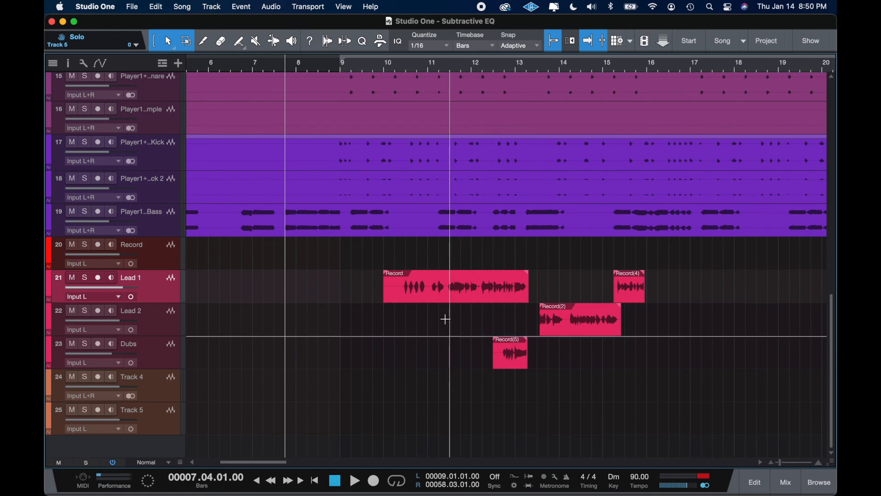